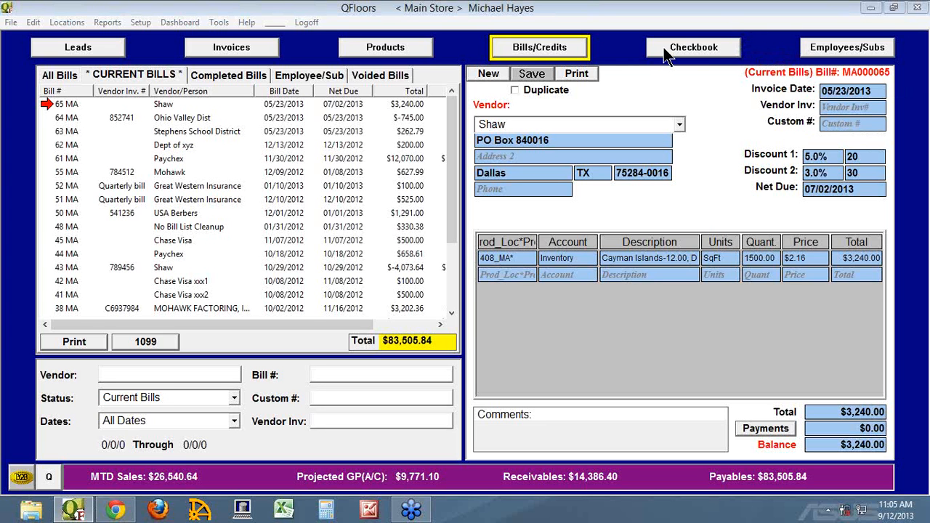
# Step: Look up the Chase Visa entries in the vendor accounts list, and close the list without editing anything
pyautogui.click(135, 23)
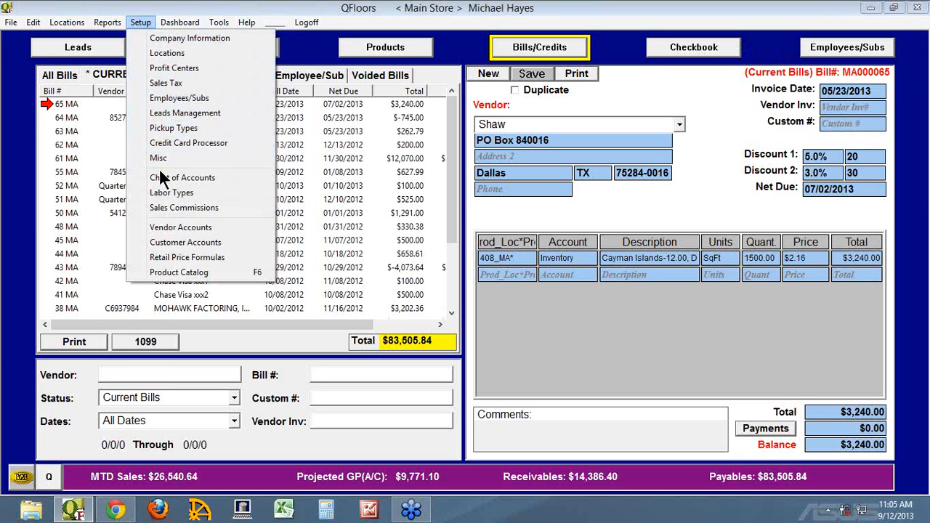
pyautogui.click(181, 228)
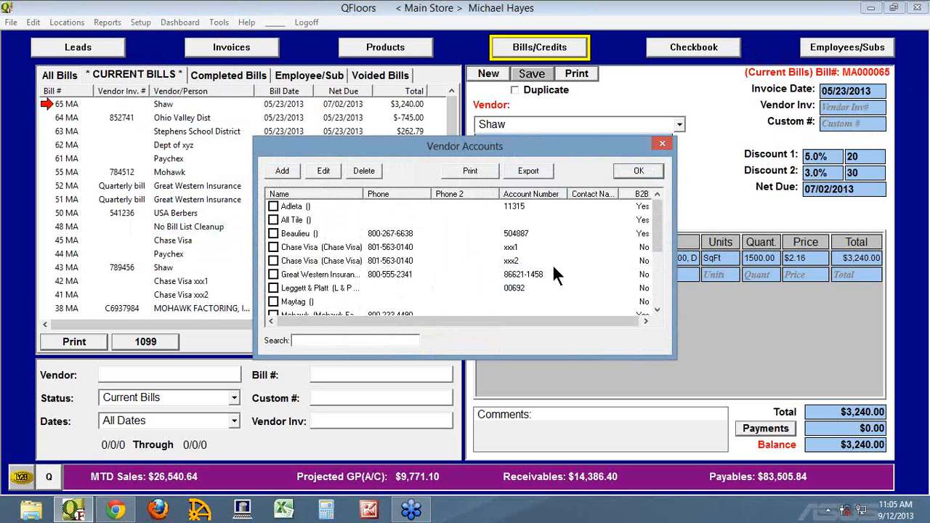
pyautogui.click(305, 247)
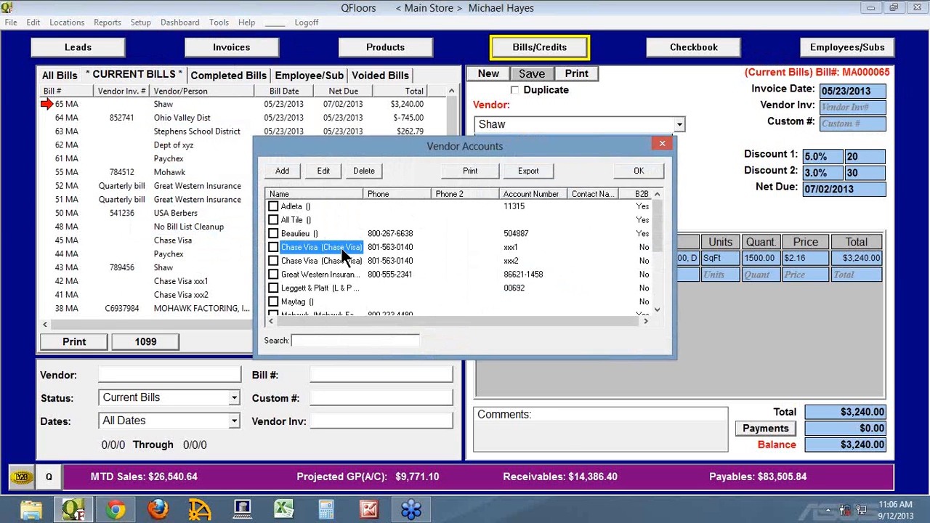
pyautogui.click(665, 144)
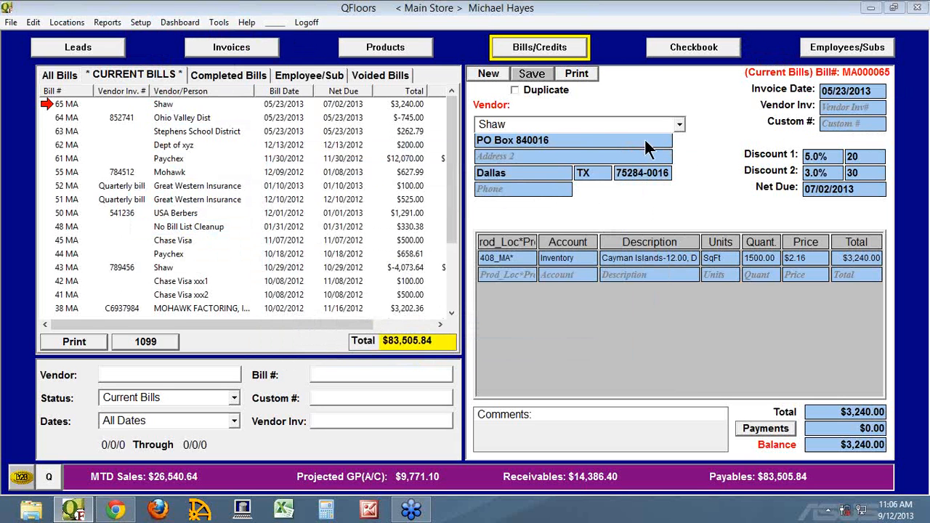
# Step: Start a new bill for vendor Chase Visa with invoice date 08/31/2013 and net due date 09/15/2013
pyautogui.click(493, 73)
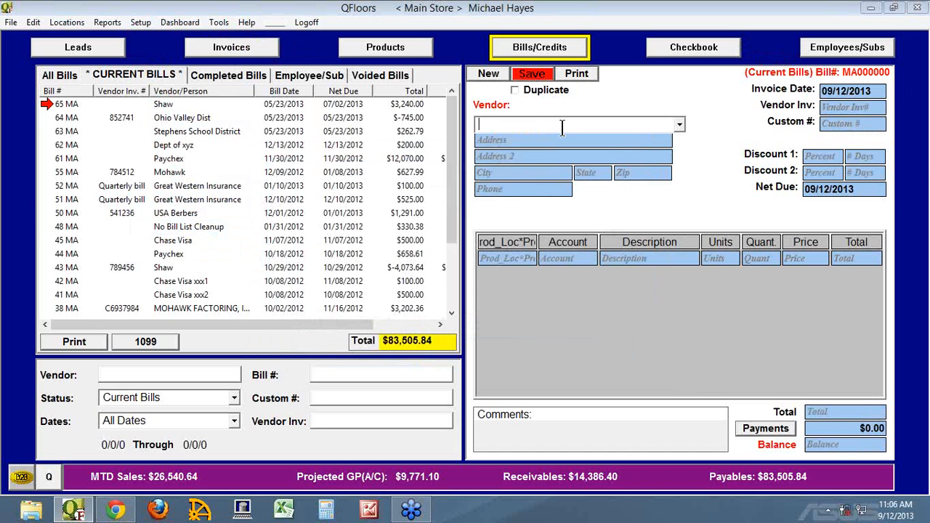
pyautogui.write('Chase Visa')
pyautogui.click(566, 140)
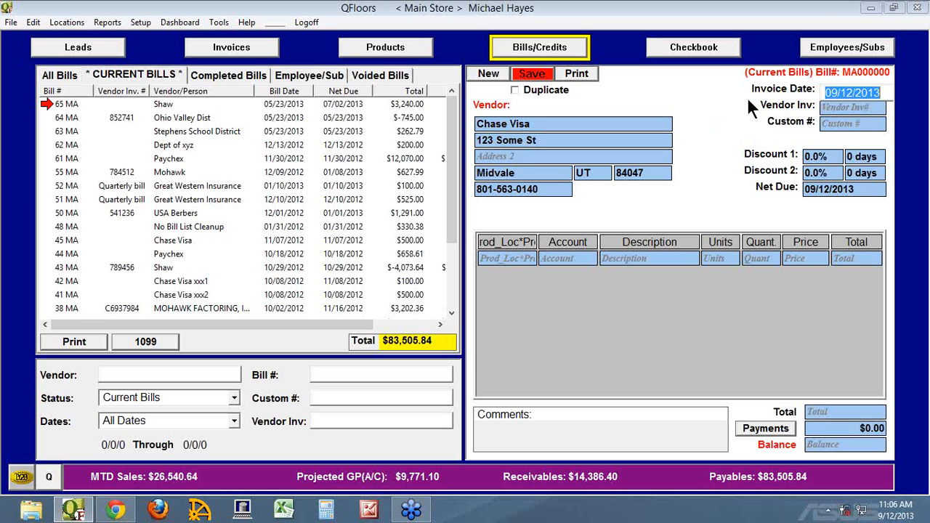
pyautogui.write('0831')
pyautogui.press('Tab')
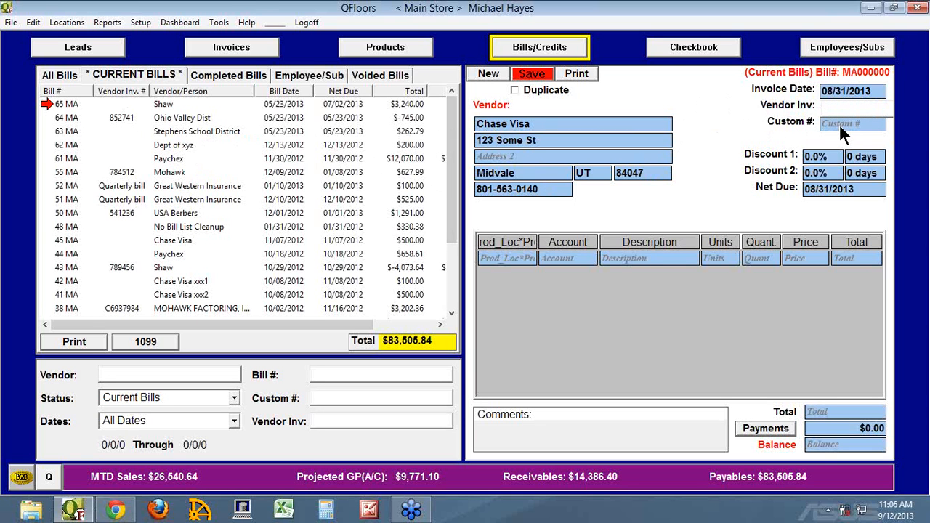
pyautogui.moveTo(827, 190); pyautogui.dragTo(859, 191)
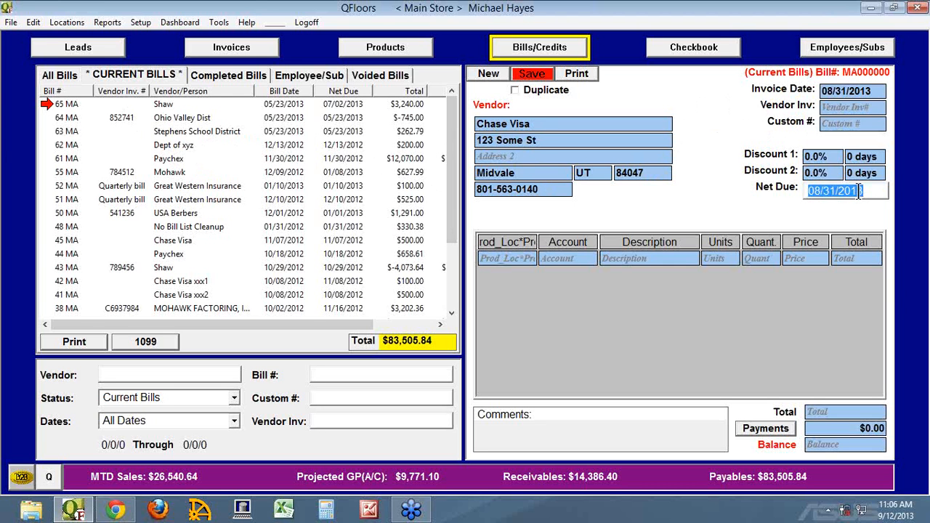
pyautogui.write('0915')
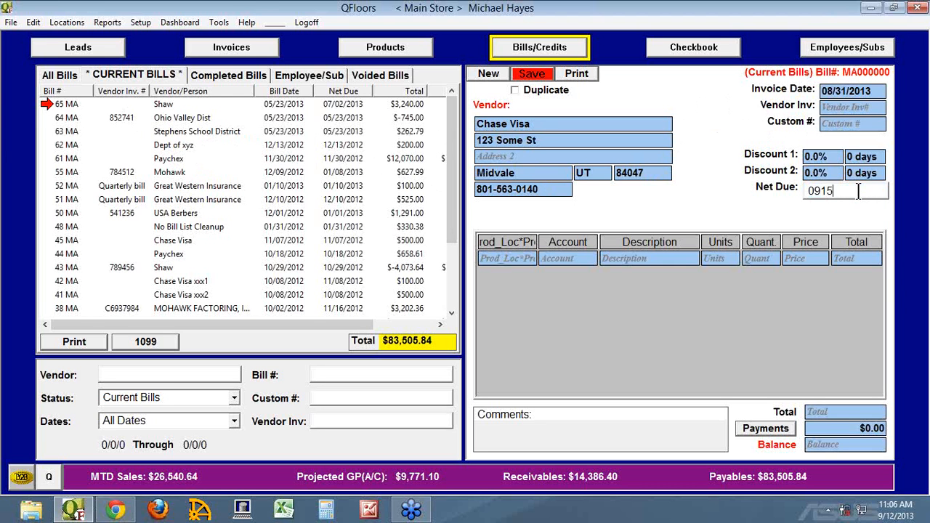
pyautogui.press('Tab')
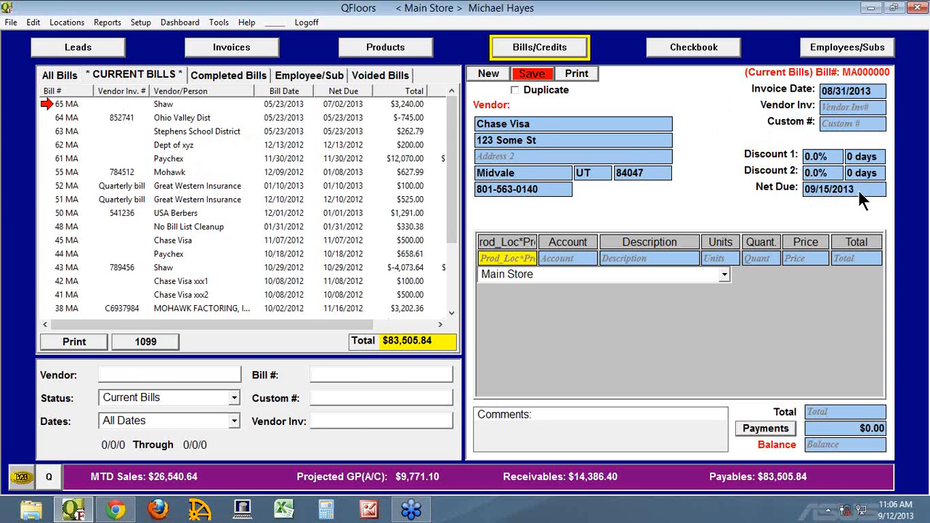
# Step: Assign the bill's first line to the Main Store location, without a product, and to the Meals expense account
pyautogui.click(724, 275)
pyautogui.click(596, 287)
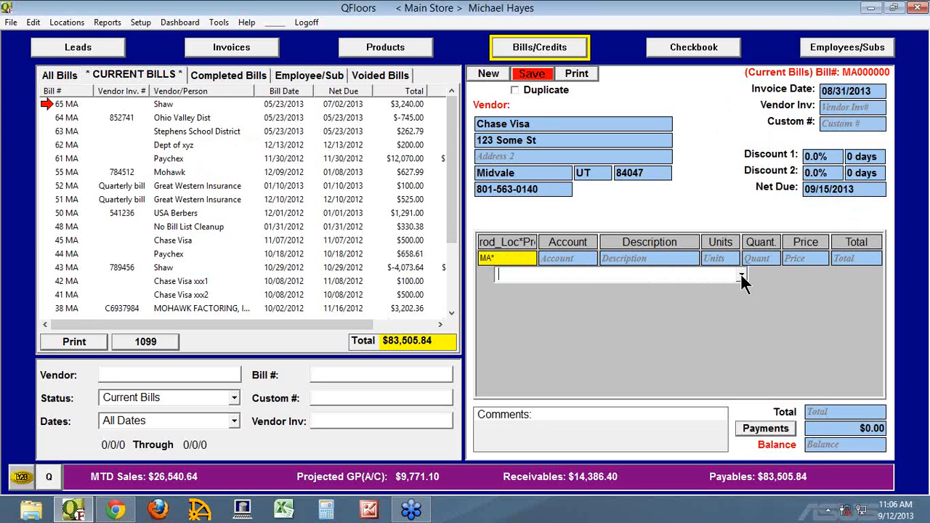
pyautogui.click(741, 277)
pyautogui.click(741, 279)
pyautogui.click(557, 259)
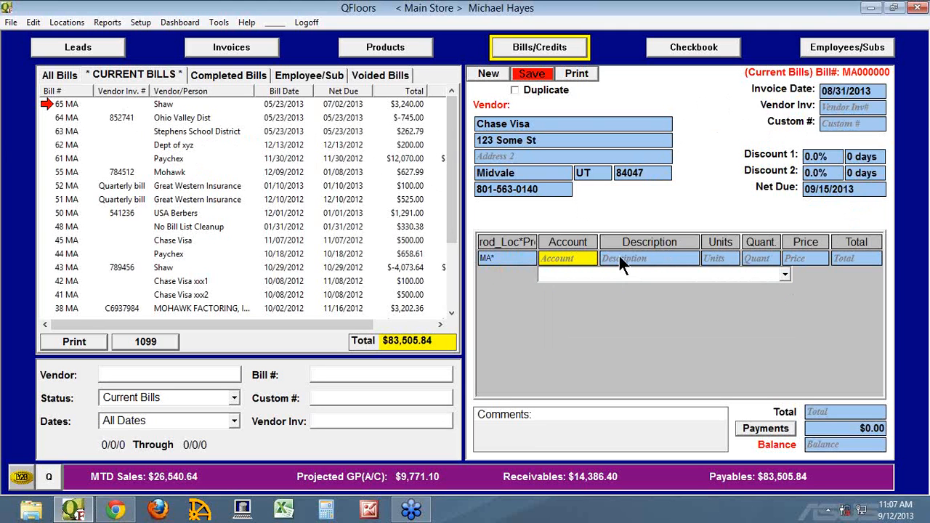
pyautogui.write('Meals')
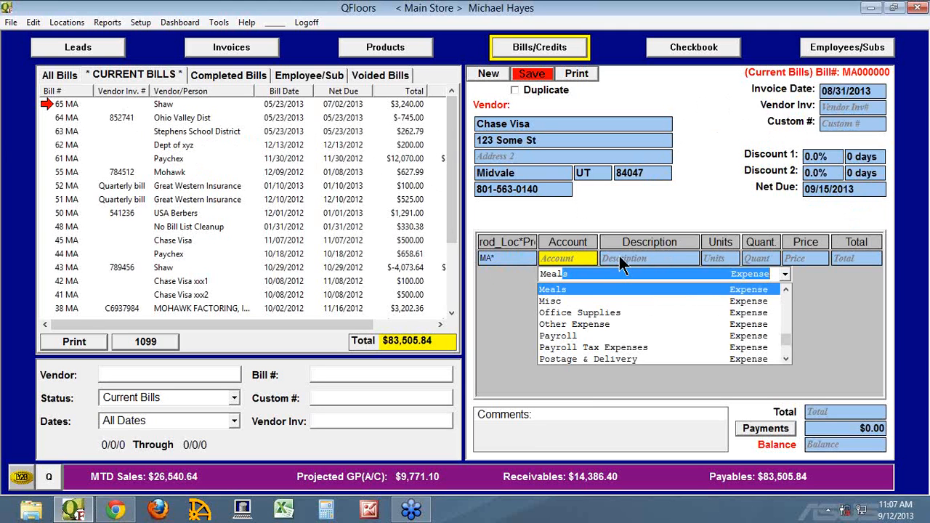
pyautogui.press('Tab')
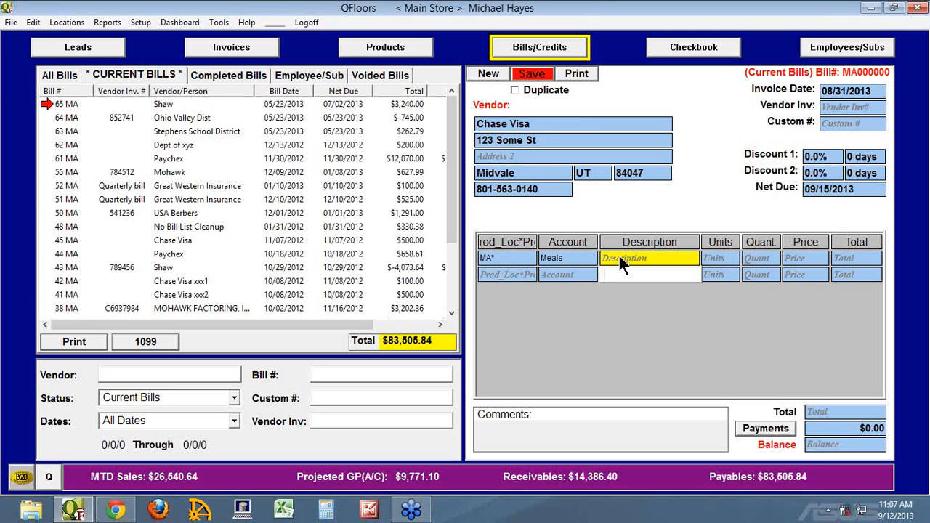
# Step: Fill in the Meals line with unit Each, quantity 1 and price 200.00, leaving the description blank
pyautogui.press('Tab')
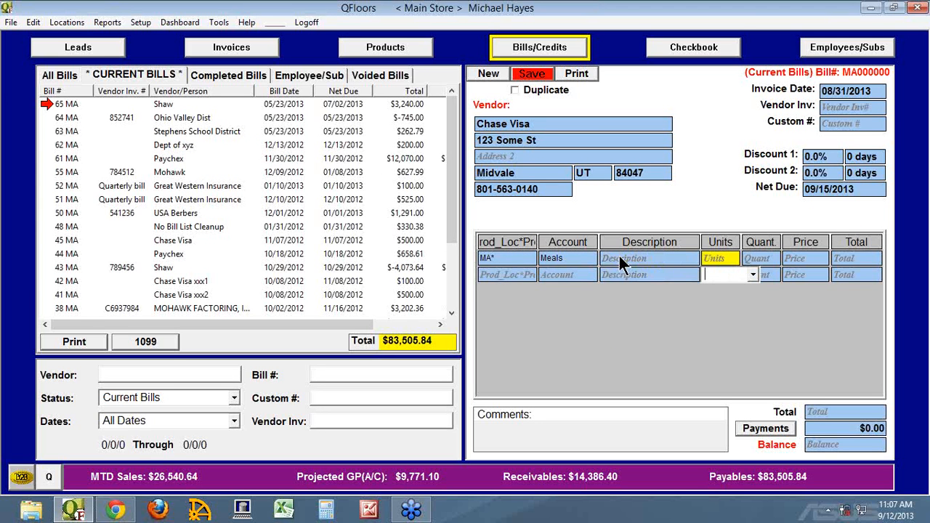
pyautogui.write('Each')
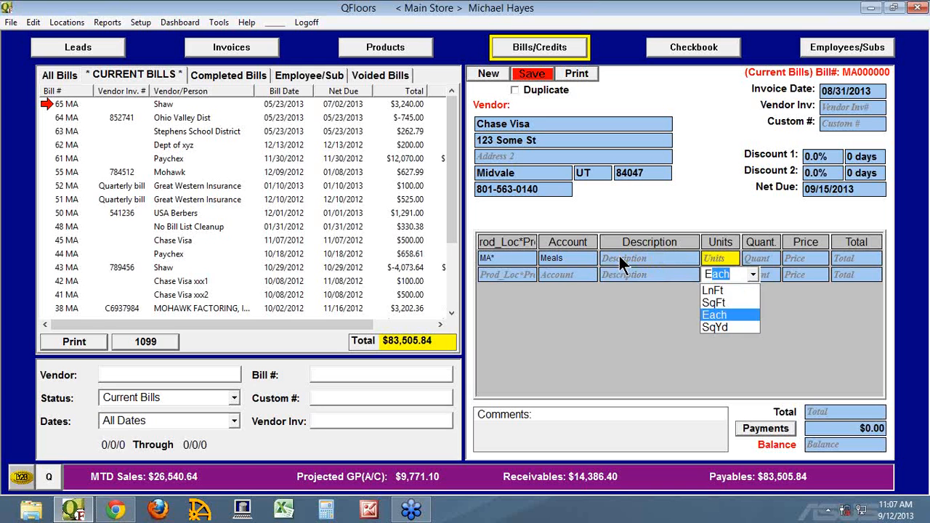
pyautogui.press('Tab')
pyautogui.write('1')
pyautogui.press('Tab')
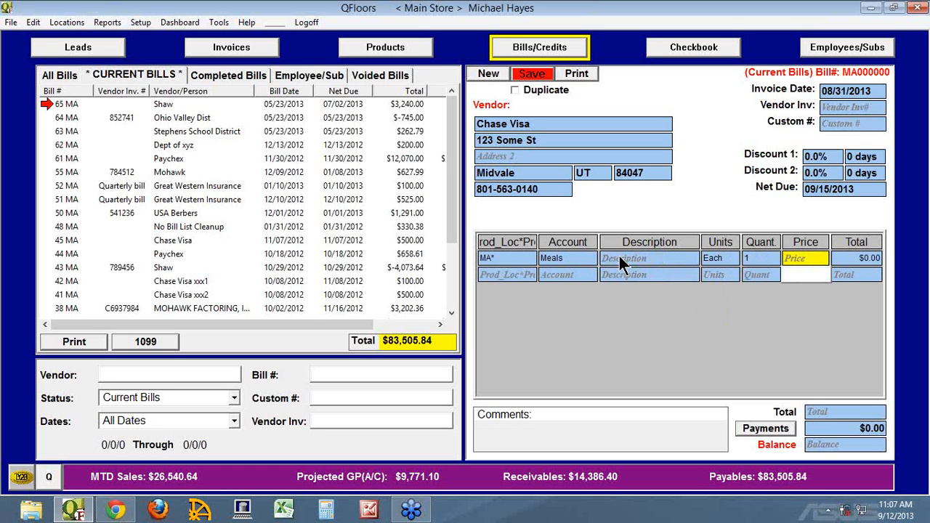
pyautogui.write('200.00')
pyautogui.press('Tab')
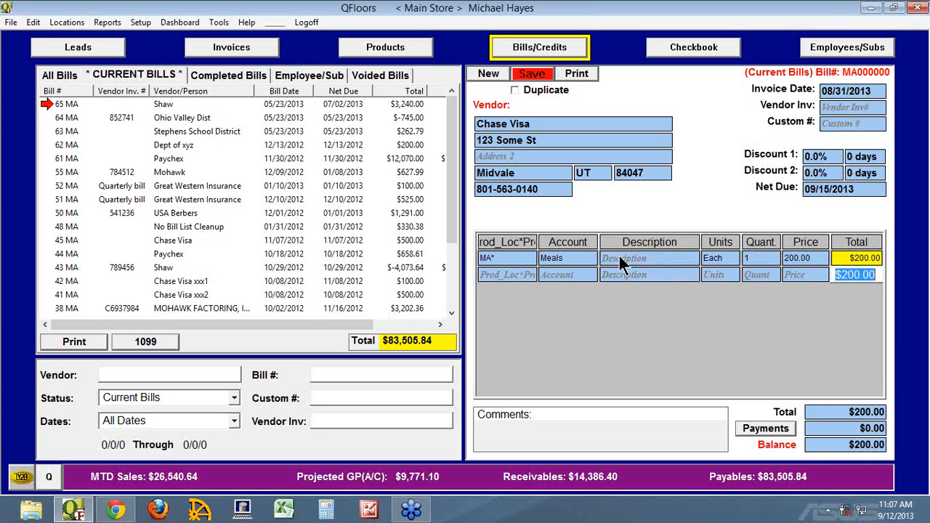
# Step: Add a second bill line for the Main Store location and assign it to the Automobile expense account
pyautogui.press('Tab')
pyautogui.press('Tab')
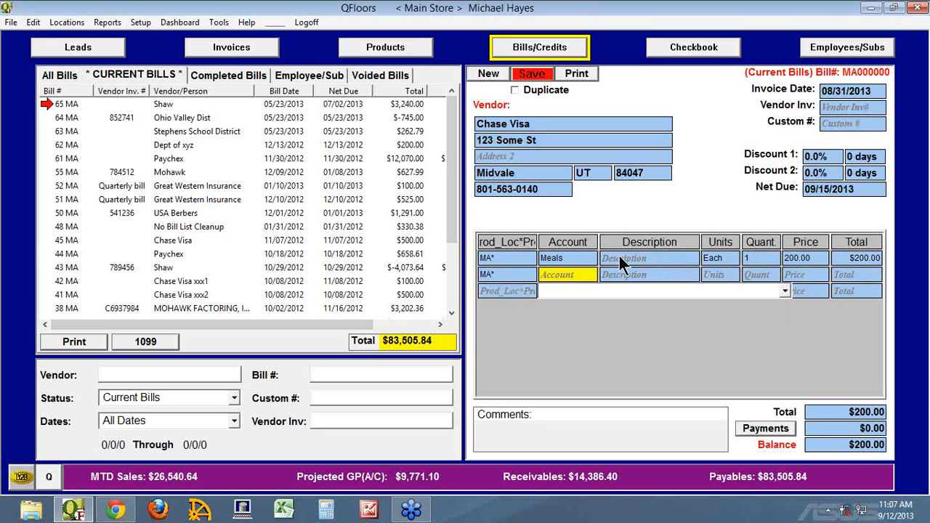
pyautogui.write('Veh')
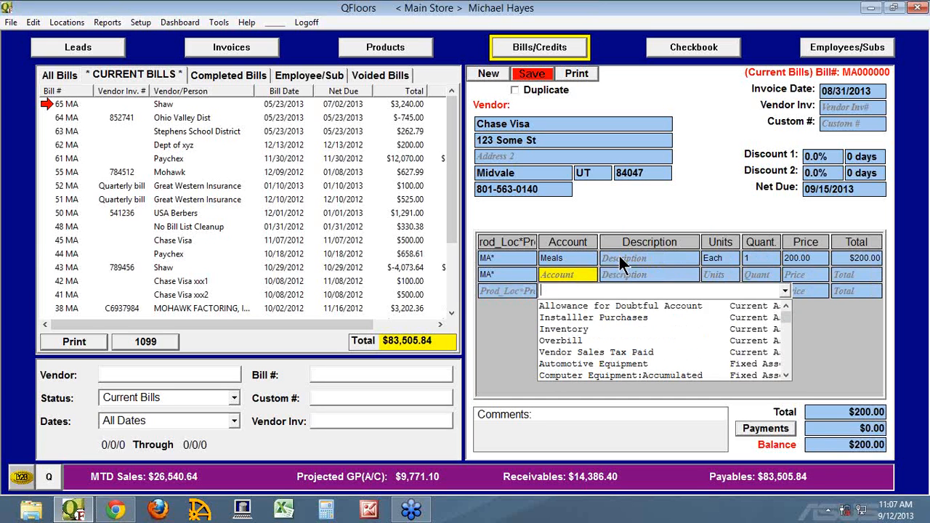
pyautogui.press('Down')
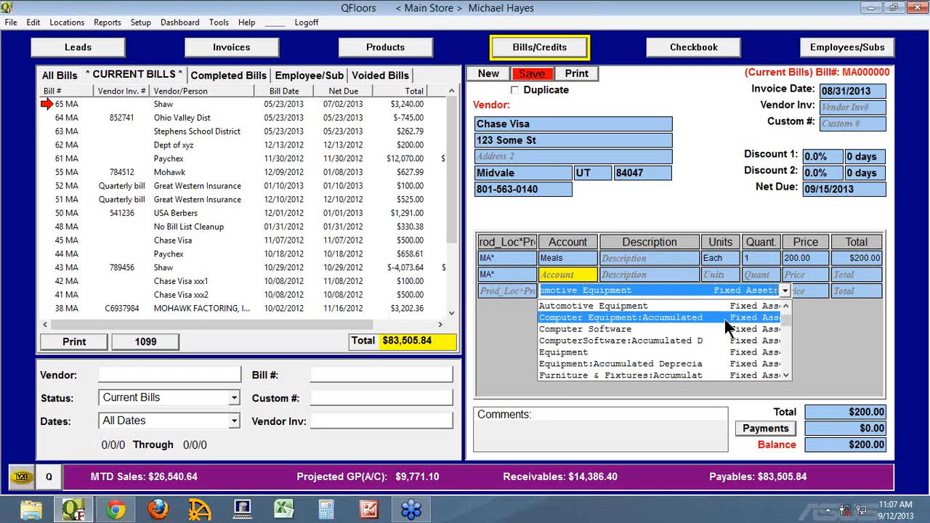
pyautogui.moveTo(784, 317); pyautogui.dragTo(786, 347)
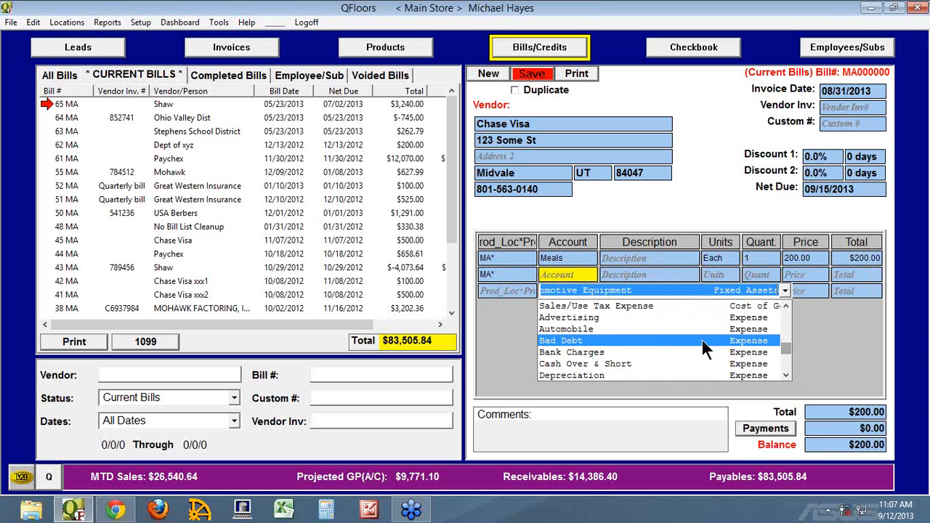
pyautogui.click(616, 332)
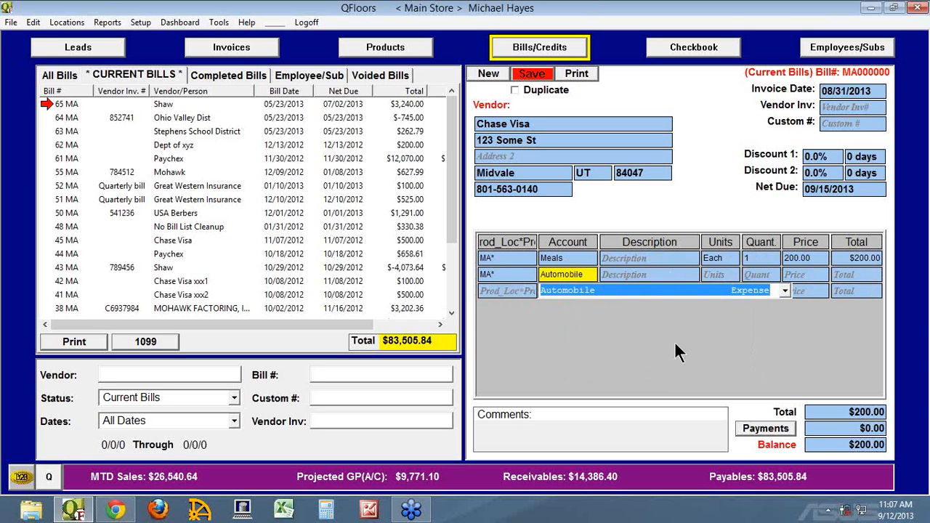
pyautogui.press('Tab')
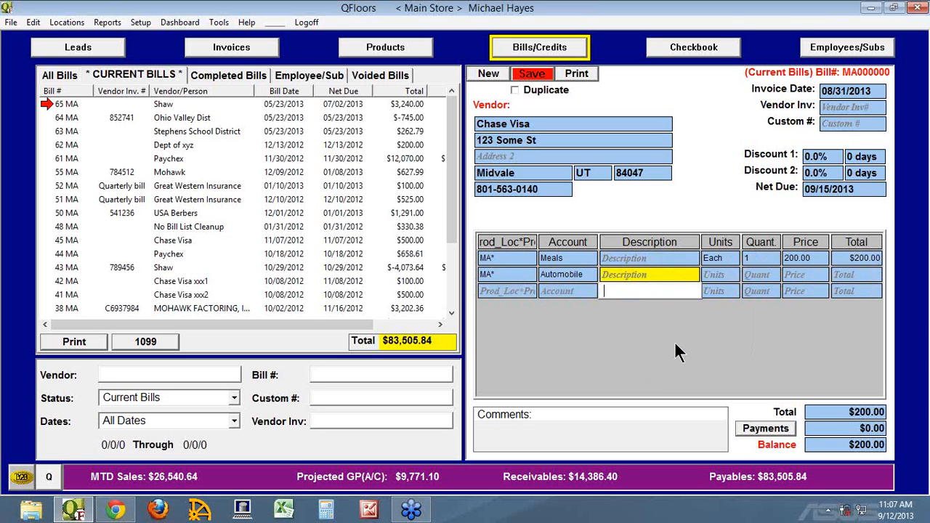
# Step: Fill in the Automobile line with unit Each, quantity 1 and price 700, leaving the description blank
pyautogui.press('Tab')
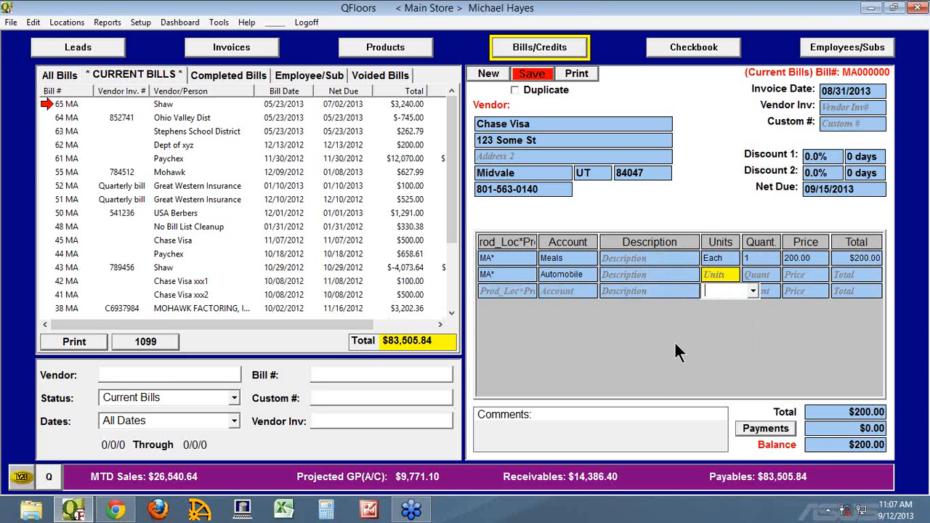
pyautogui.write('Each')
pyautogui.press('Tab')
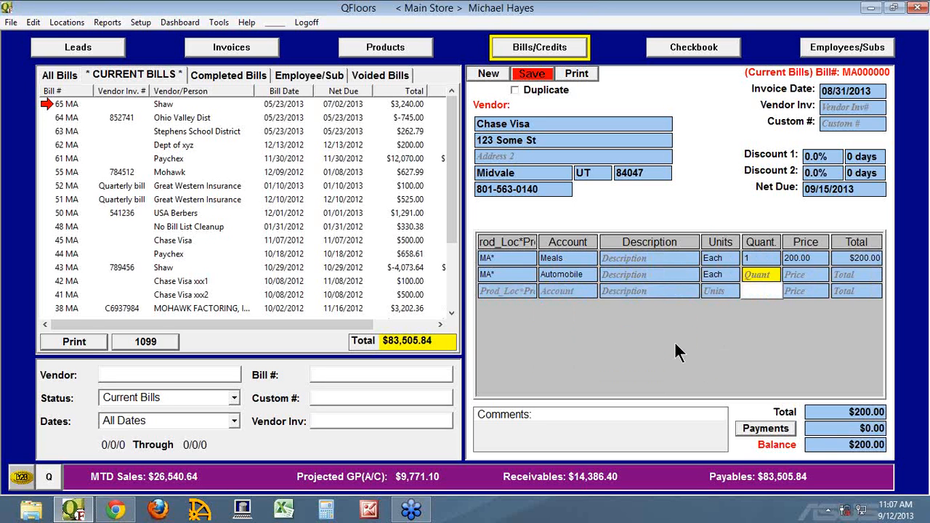
pyautogui.write('1')
pyautogui.press('Tab')
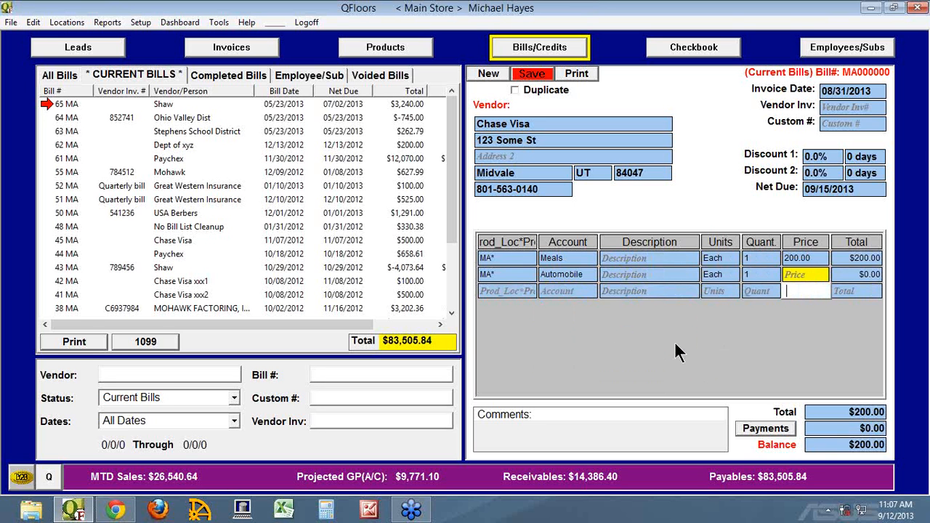
pyautogui.write('700')
pyautogui.press('Tab')
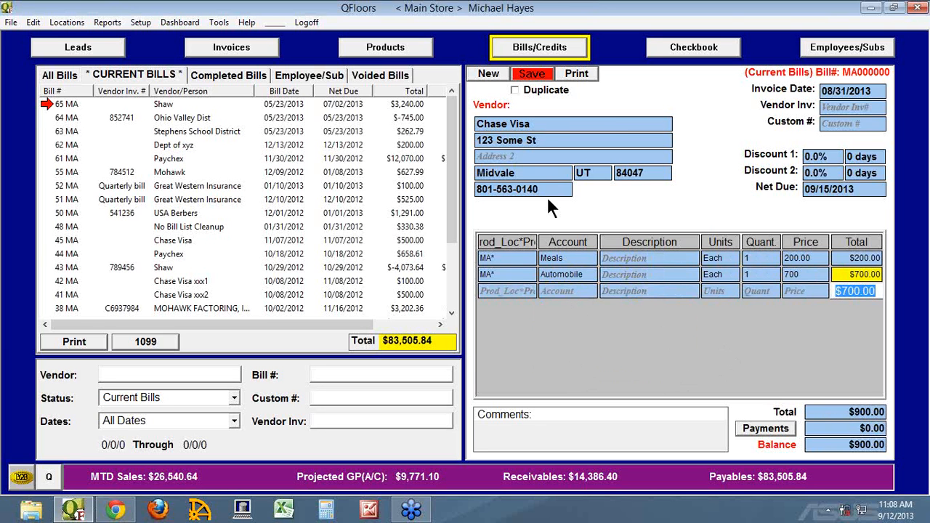
# Step: Save the Chase Visa bill together with its scheduled payoff payment, and close the payment window
pyautogui.click(534, 75)
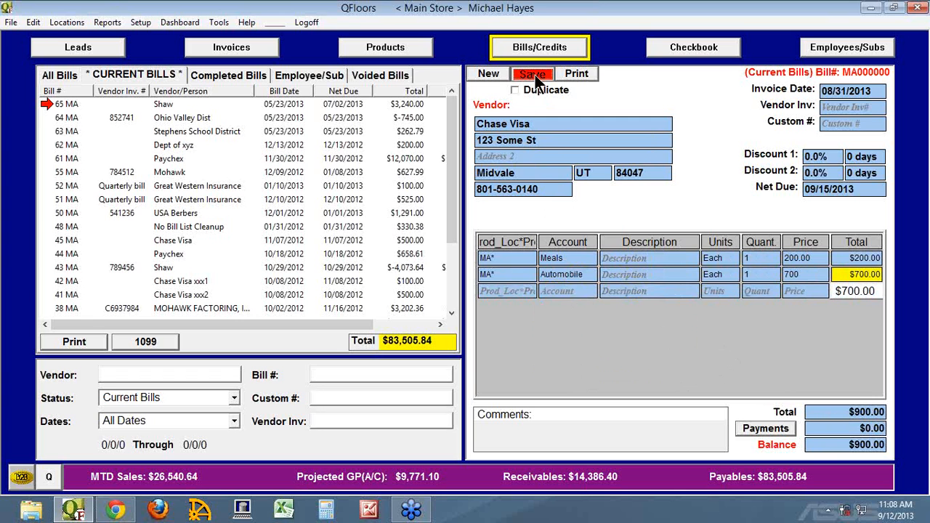
pyautogui.click(630, 171)
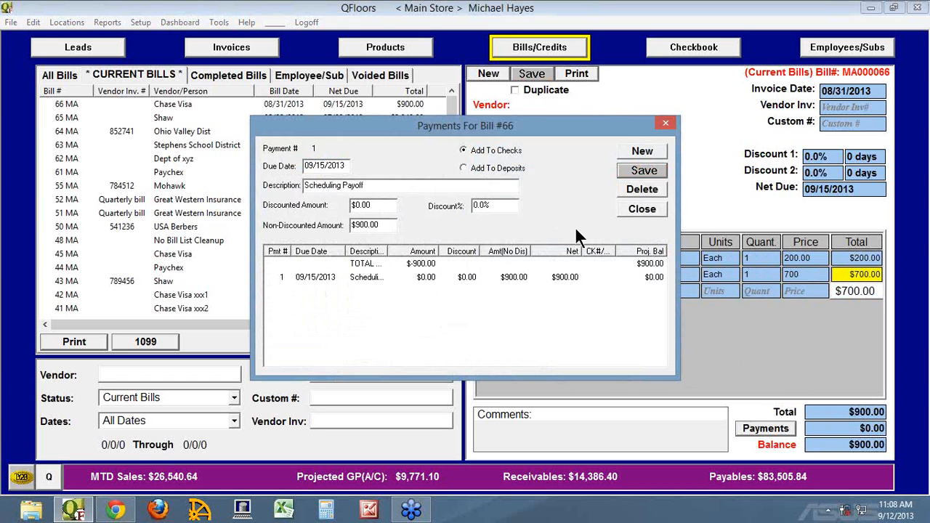
pyautogui.click(642, 210)
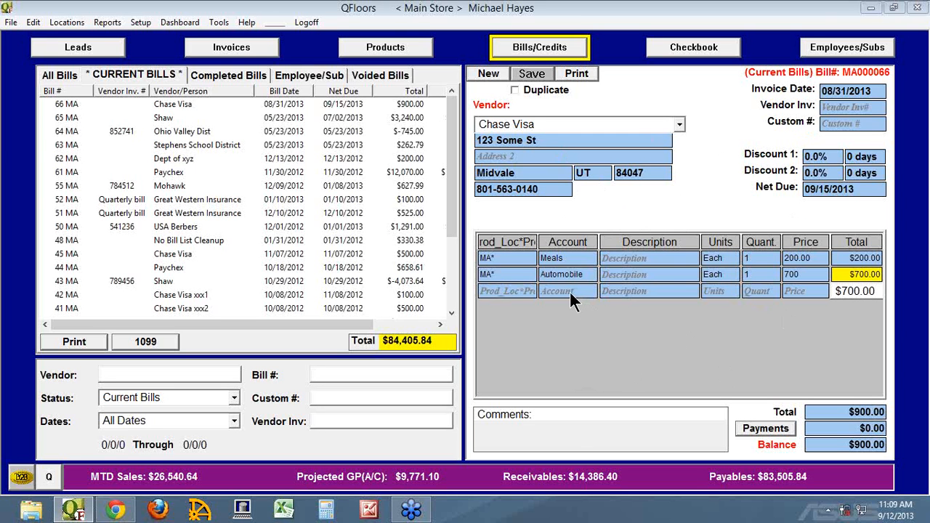
# Step: Open Shaw bill 65 from the current bills, enter vendor invoice number 4256789 and save the bill
pyautogui.click(67, 119)
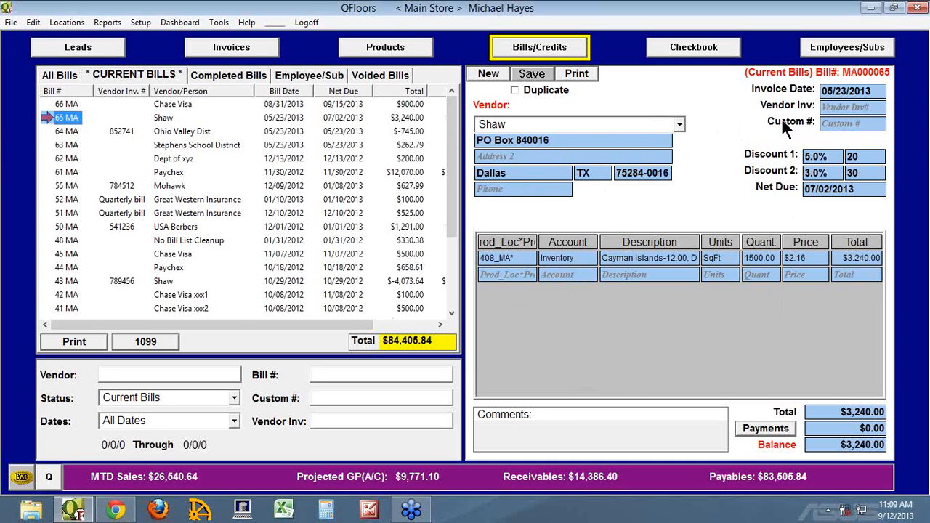
pyautogui.click(832, 107)
pyautogui.write('42')
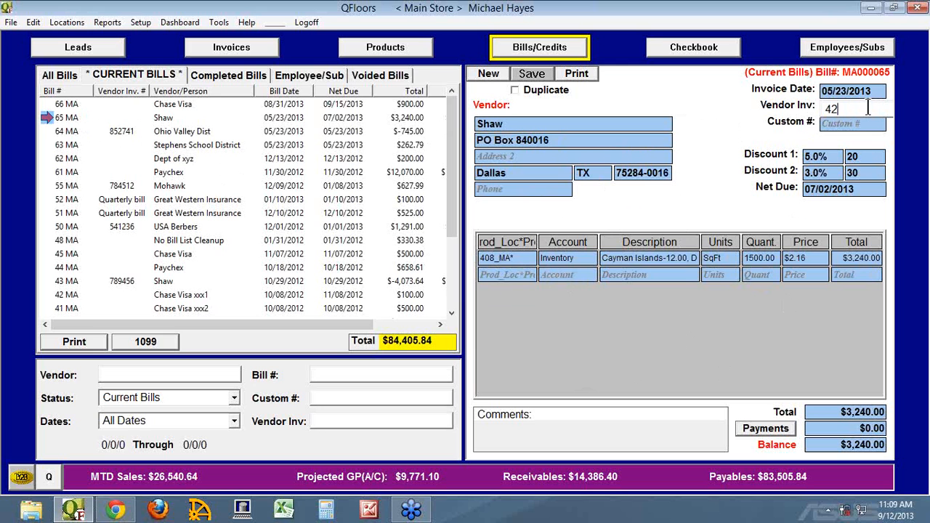
pyautogui.write('56789')
pyautogui.press('Tab')
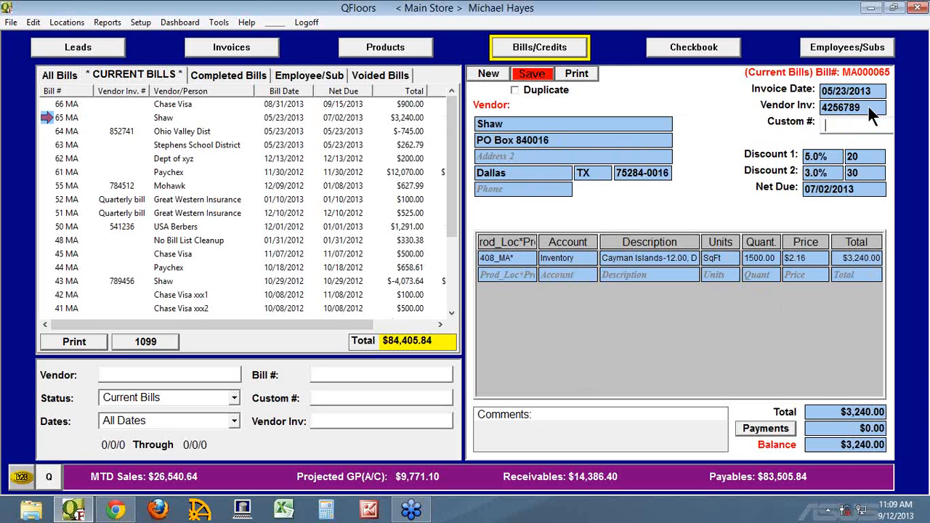
pyautogui.click(531, 75)
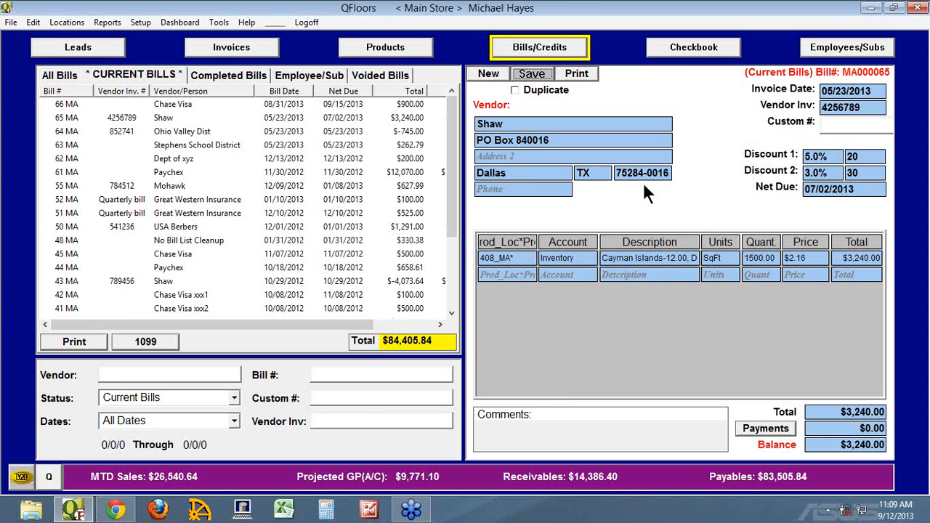
# Step: Refresh the checkbook's projected payments, sort them by vendor name to find Shaw bill 65, and return to the bills
pyautogui.click(689, 51)
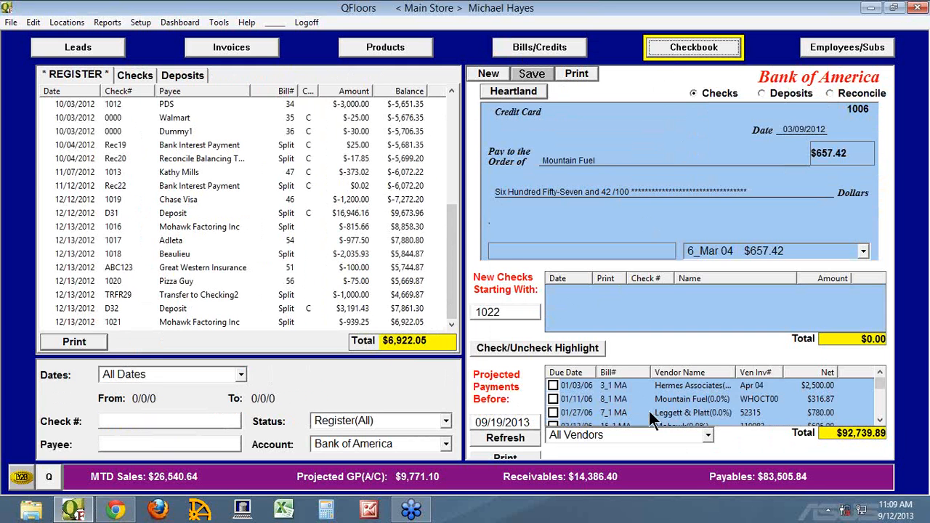
pyautogui.click(517, 434)
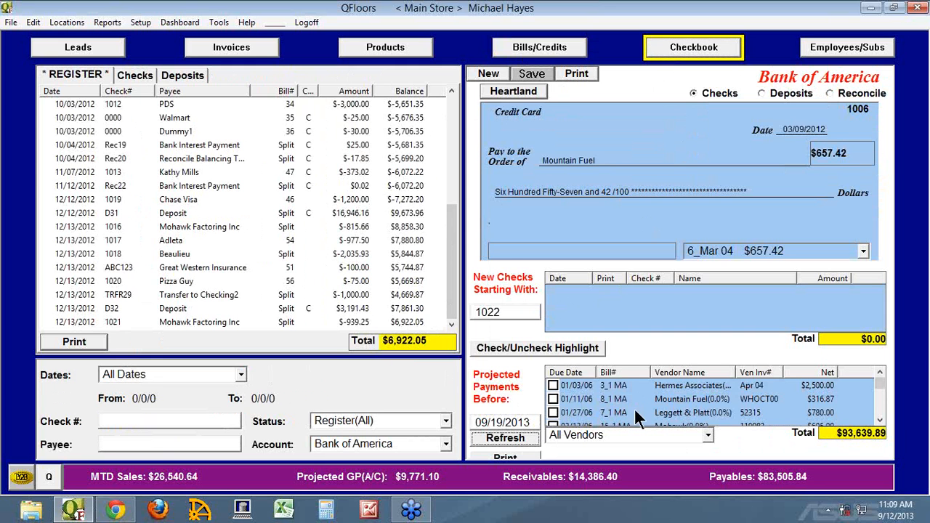
pyautogui.click(679, 372)
pyautogui.moveTo(881, 384); pyautogui.dragTo(882, 412)
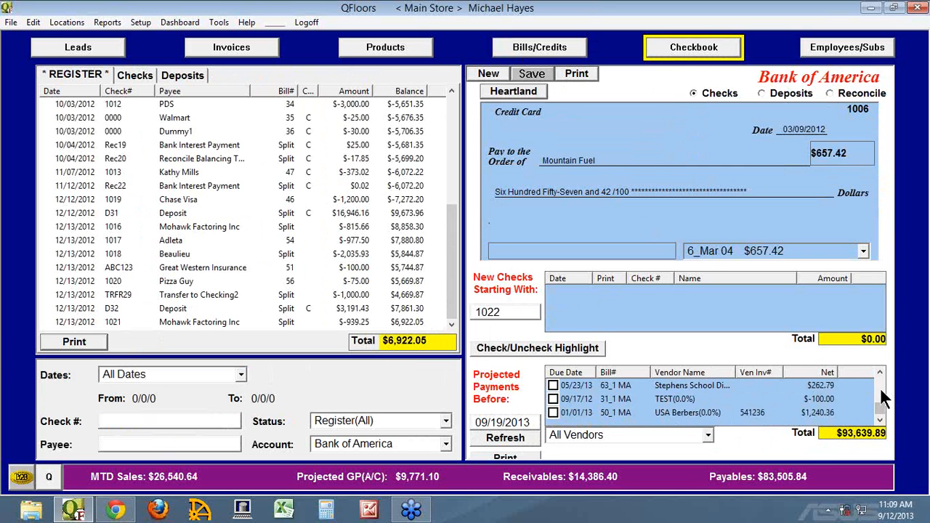
pyautogui.scroll(1, 883, 397)
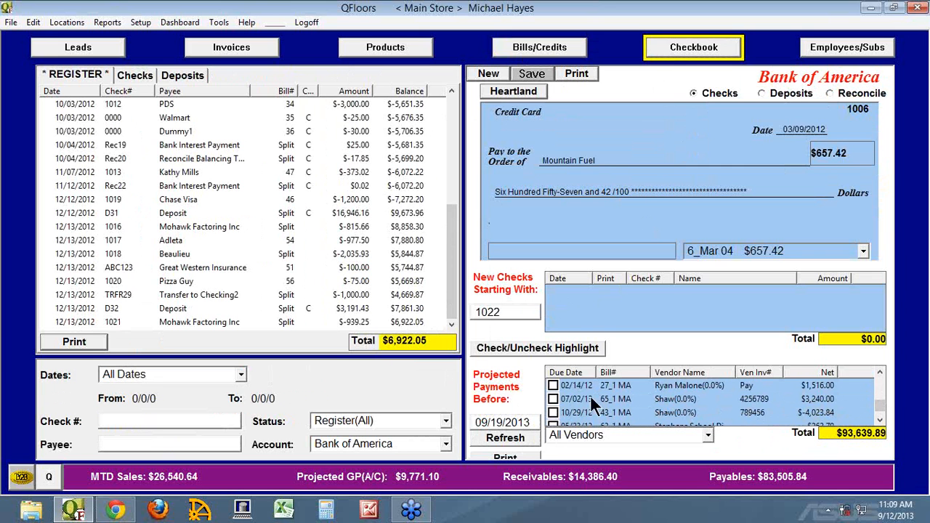
pyautogui.click(539, 49)
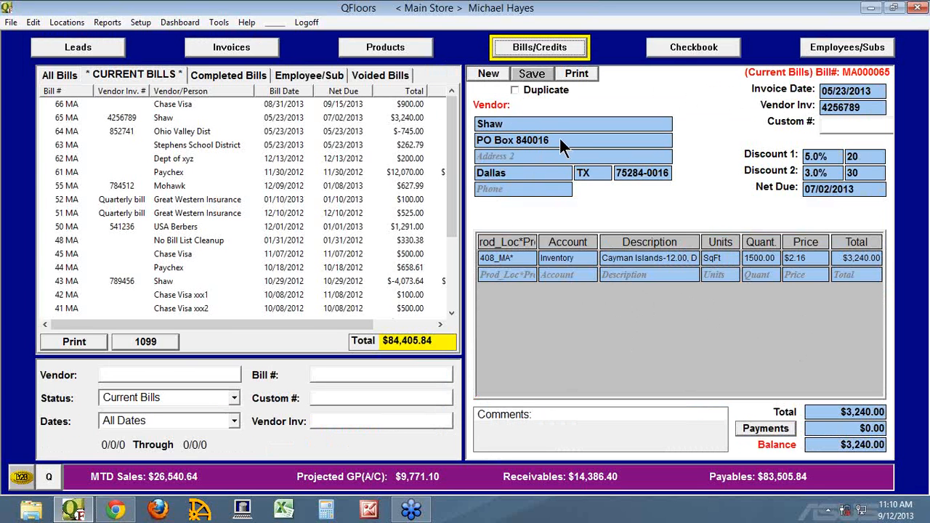
# Step: Compare the line items of Chase Visa bill 66 and Shaw bill 65 in the current bills
pyautogui.click(76, 105)
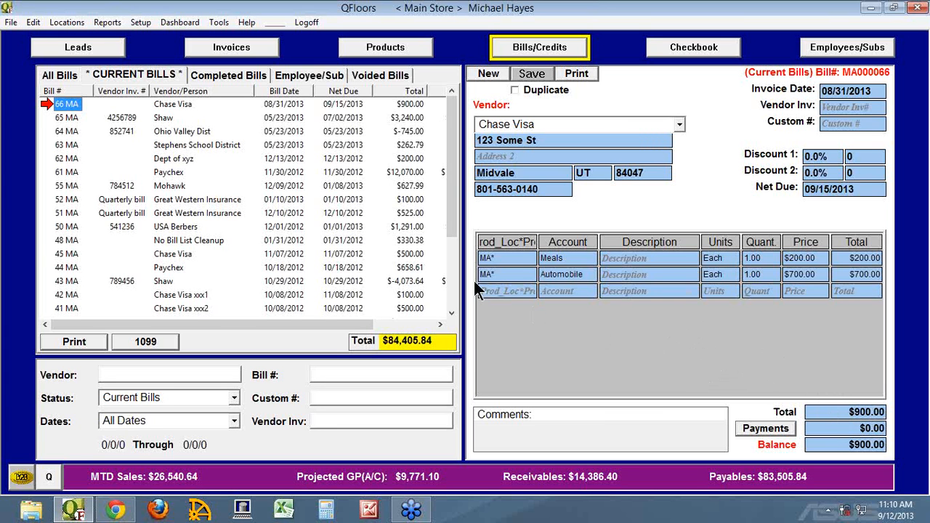
pyautogui.click(56, 118)
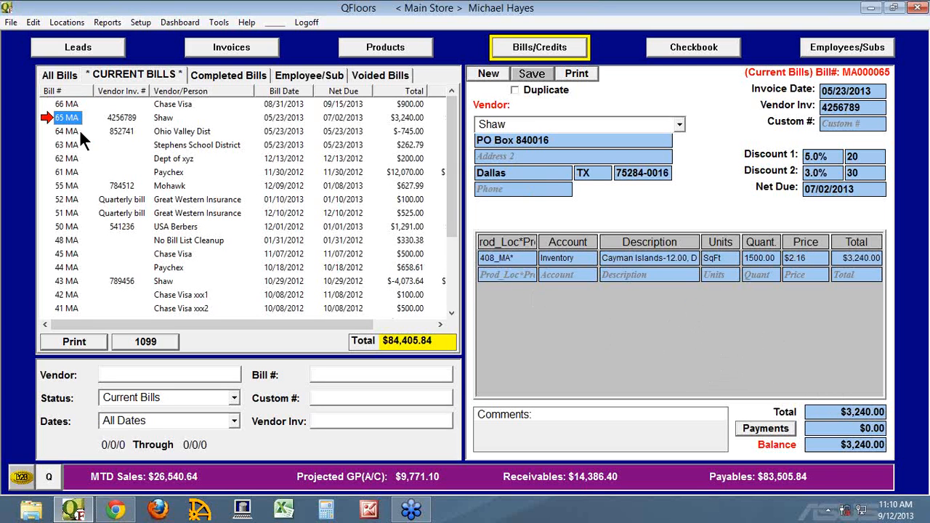
pyautogui.click(565, 274)
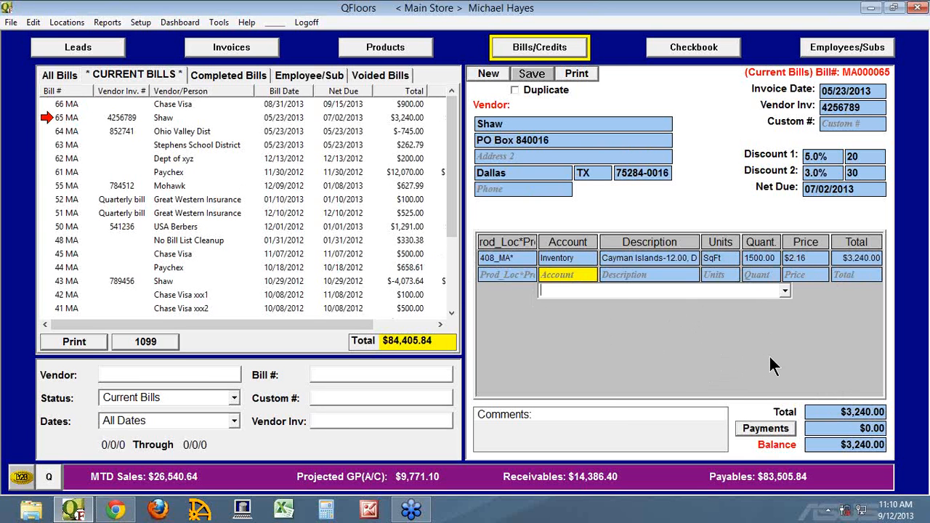
pyautogui.click(73, 104)
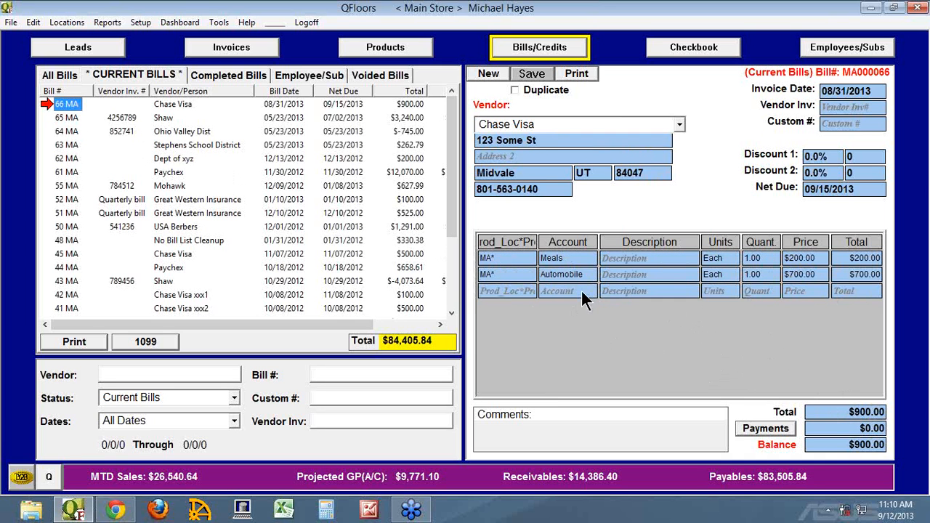
# Step: Open Shaw bill 65 and add a second bill line assigned to the Suspense account
pyautogui.click(62, 119)
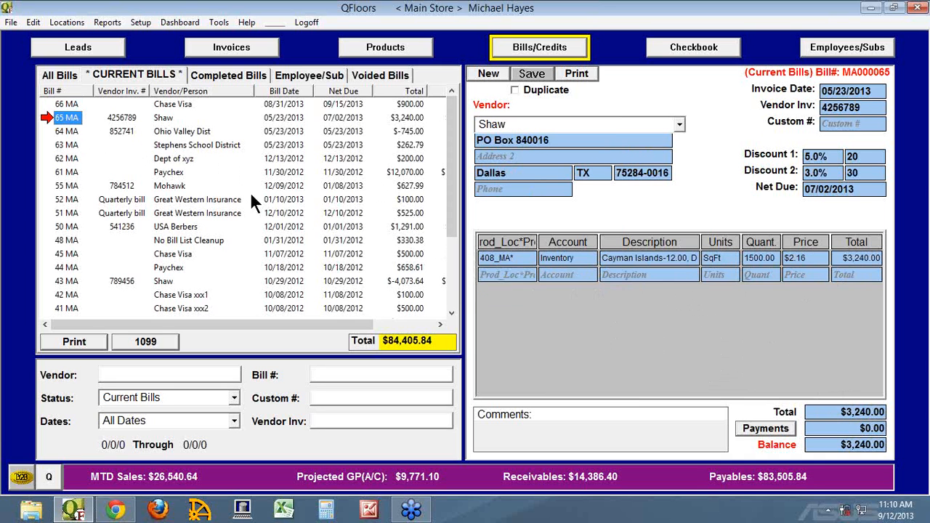
pyautogui.click(570, 276)
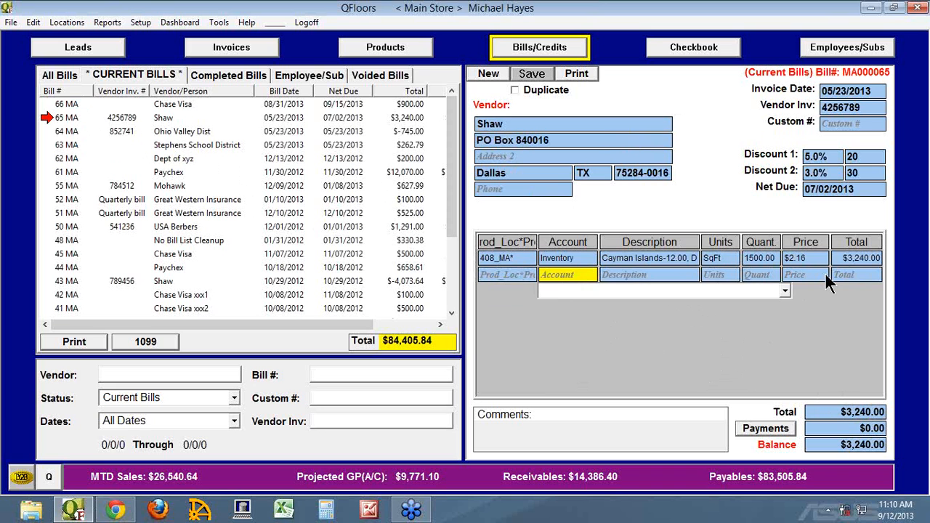
pyautogui.write('su')
pyautogui.press('Tab')
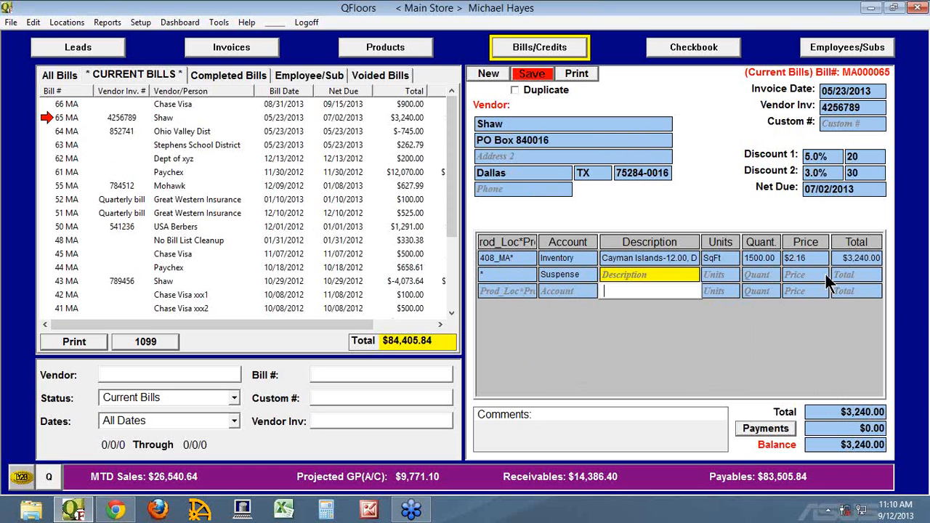
# Step: Give the Suspense line unit Each, quantity 1 and price -3240 with no description, and save the Shaw bill
pyautogui.press('Tab')
pyautogui.press('Tab')
pyautogui.press('Tab')
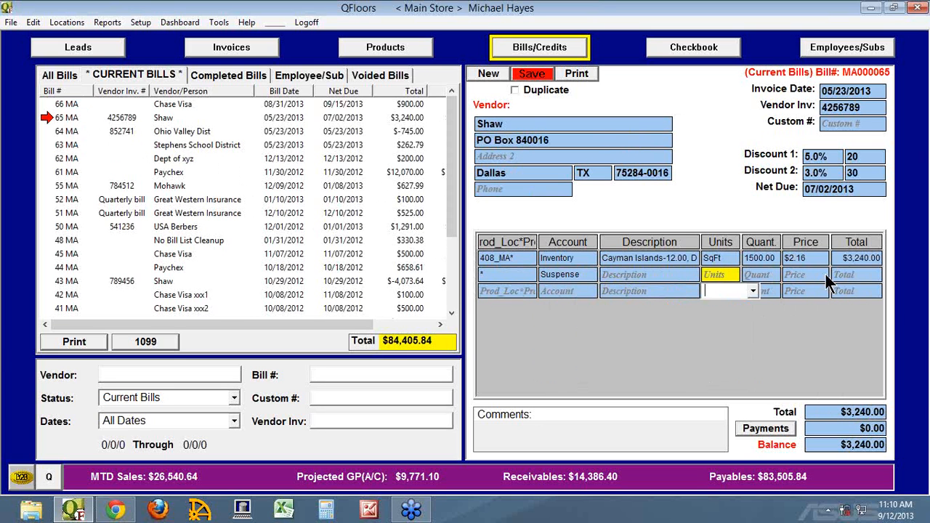
pyautogui.write('-')
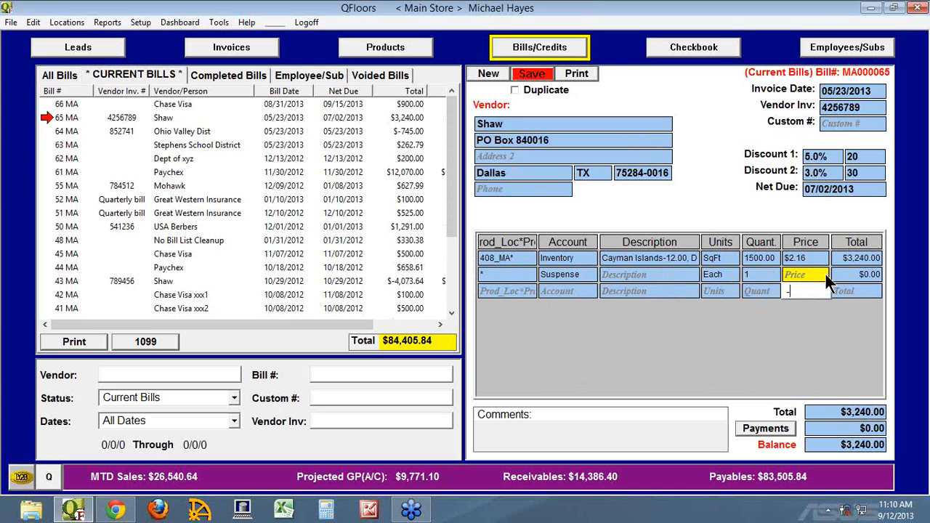
pyautogui.write('3240')
pyautogui.press('Tab')
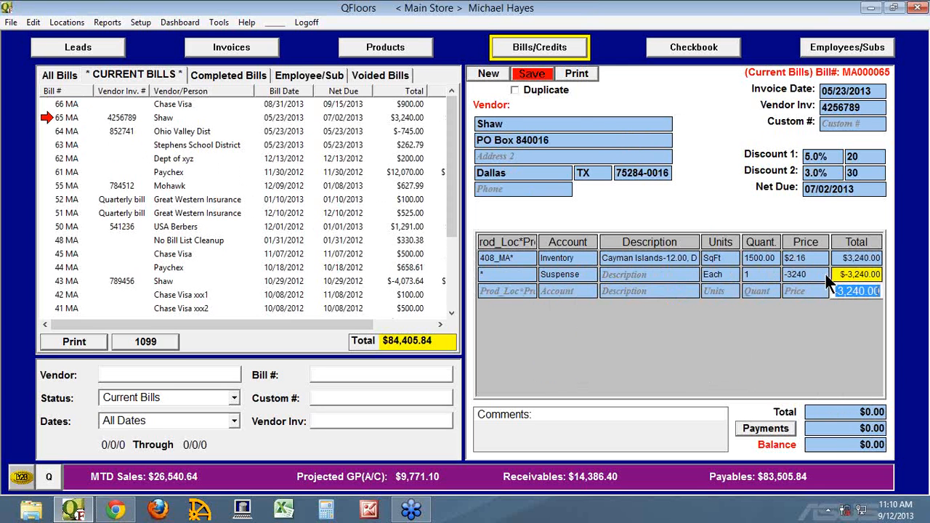
pyautogui.click(539, 74)
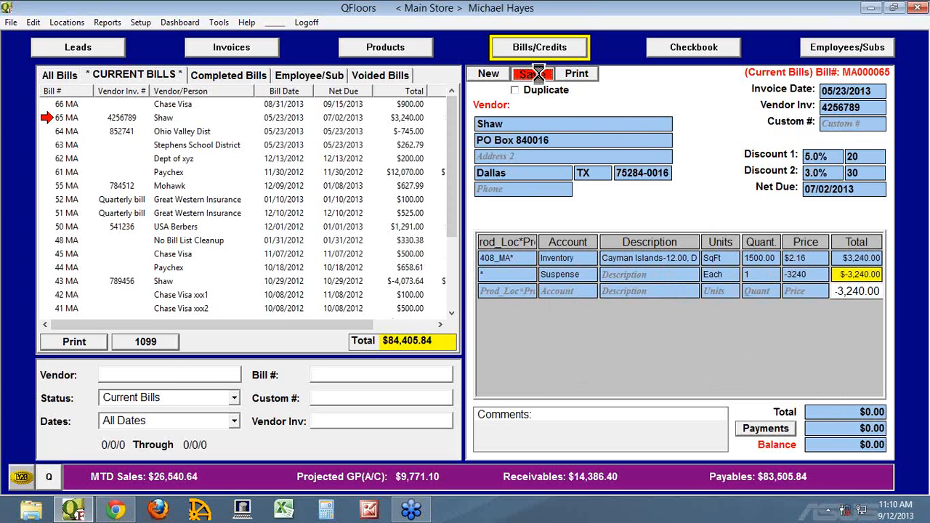
# Step: Delete scheduled payment 1 from Shaw bill 65 and close its payments window
pyautogui.click(765, 429)
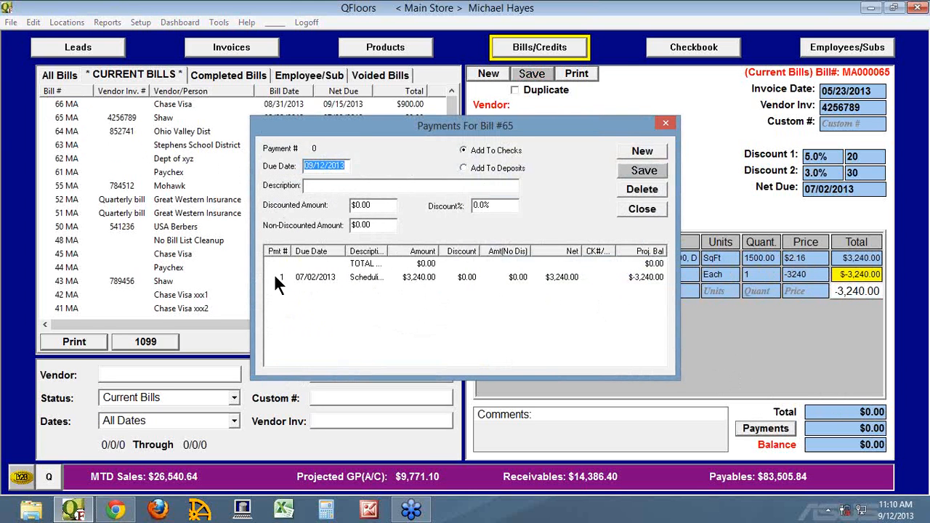
pyautogui.click(273, 273)
pyautogui.click(631, 191)
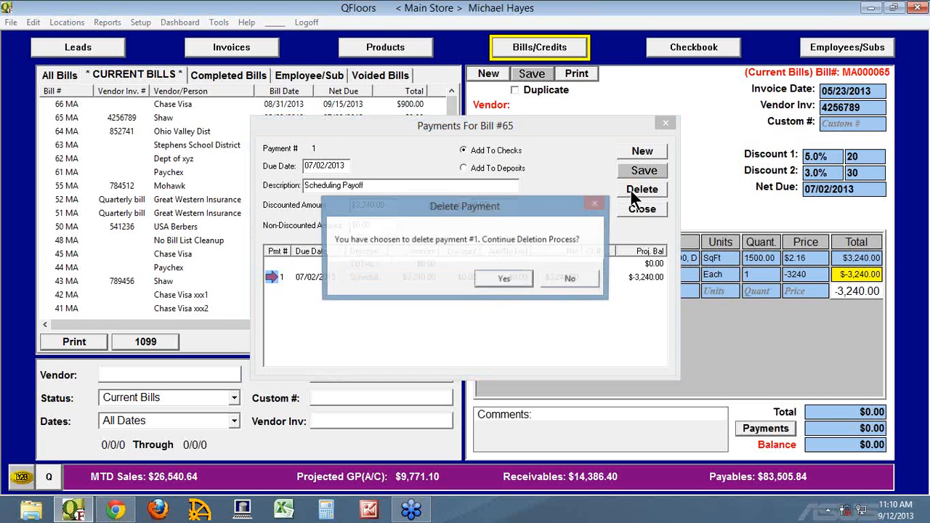
pyautogui.click(505, 280)
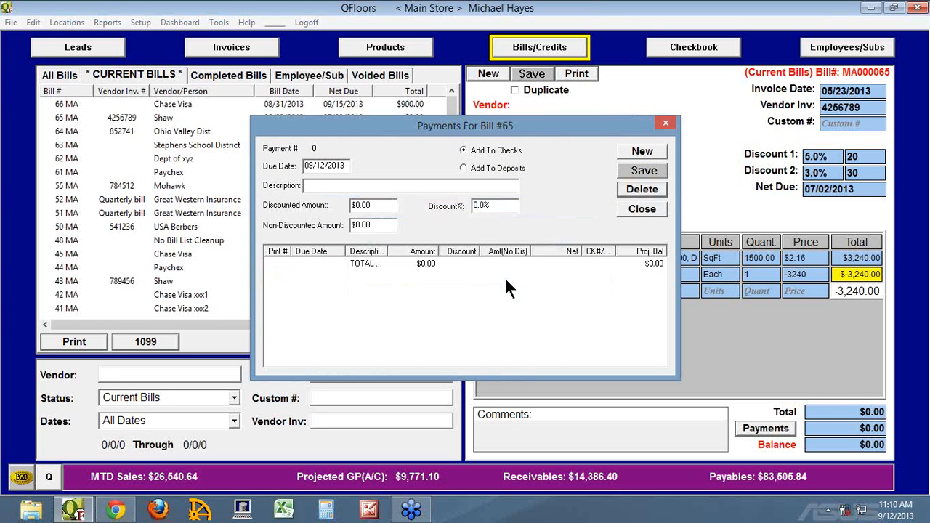
pyautogui.click(639, 210)
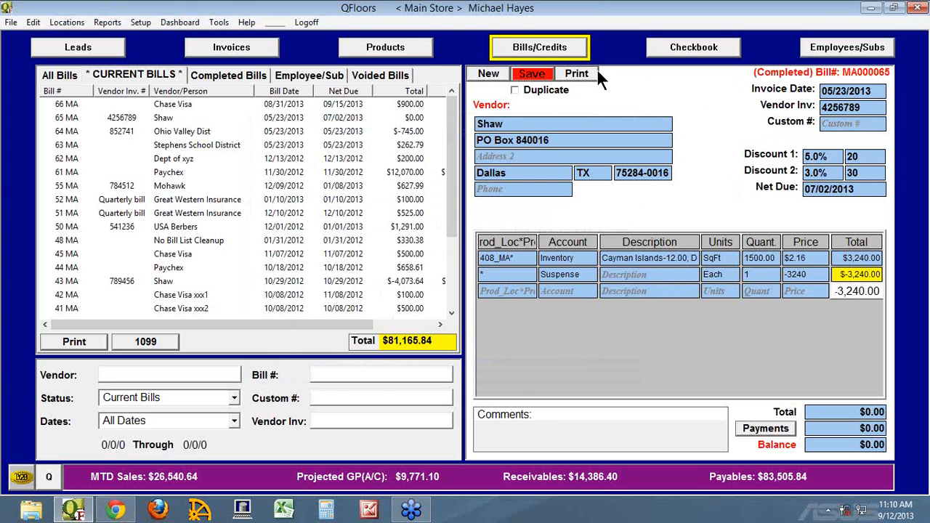
# Step: Save Shaw bill 65 again with its proposed payoff payment, delete that payment and close the payments window
pyautogui.click(538, 74)
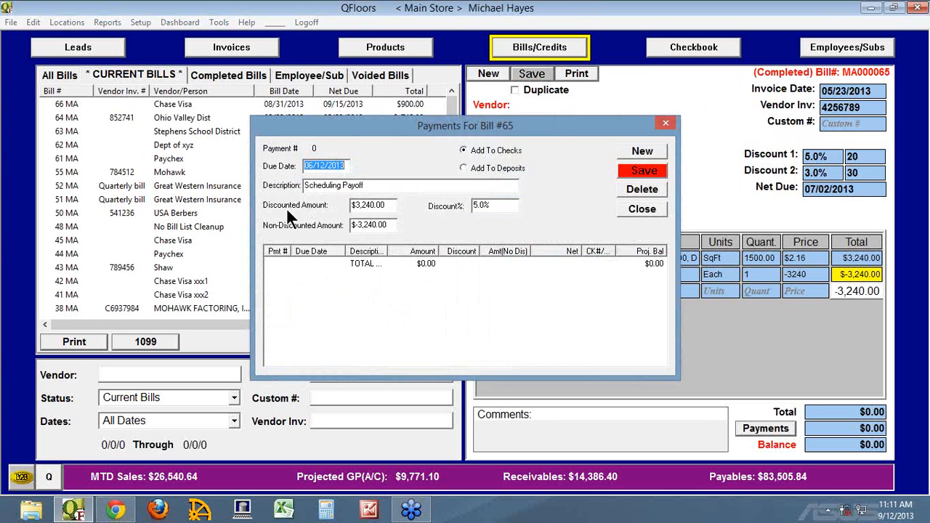
pyautogui.click(636, 172)
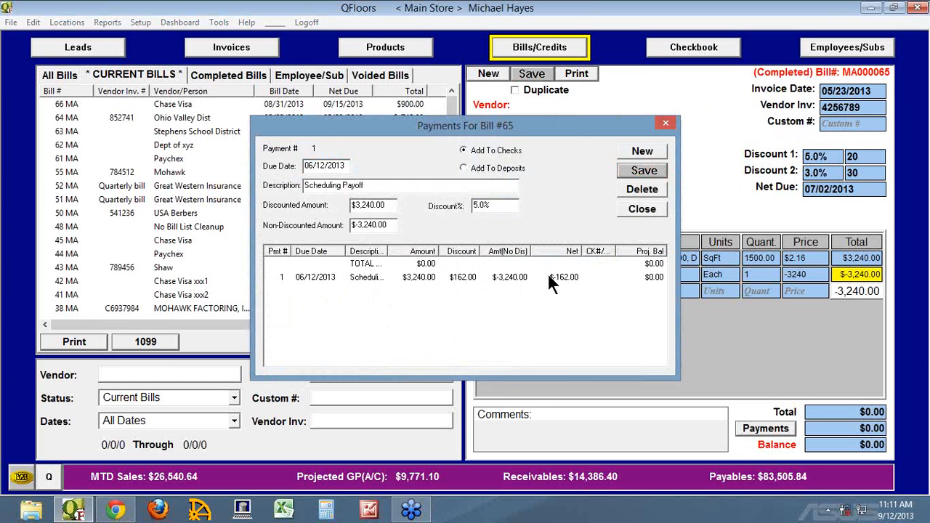
pyautogui.click(276, 278)
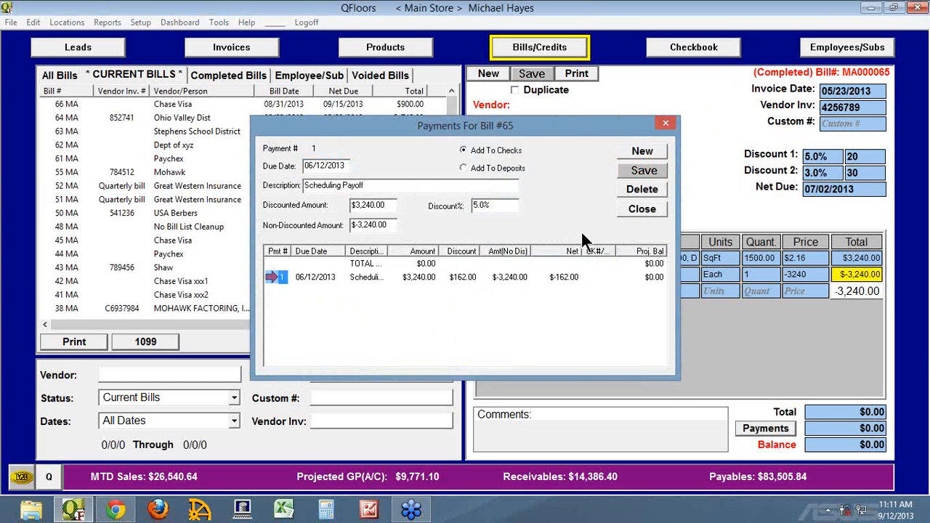
pyautogui.click(634, 189)
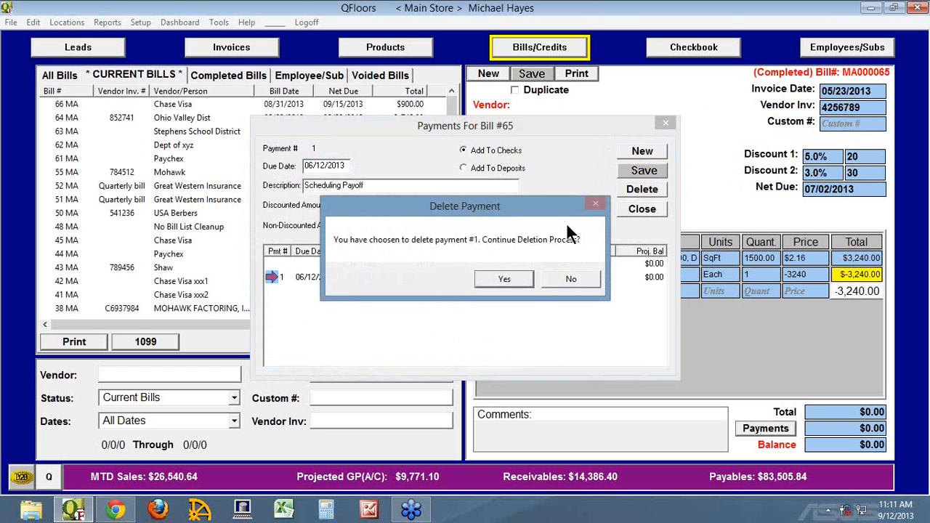
pyautogui.click(504, 278)
pyautogui.click(640, 210)
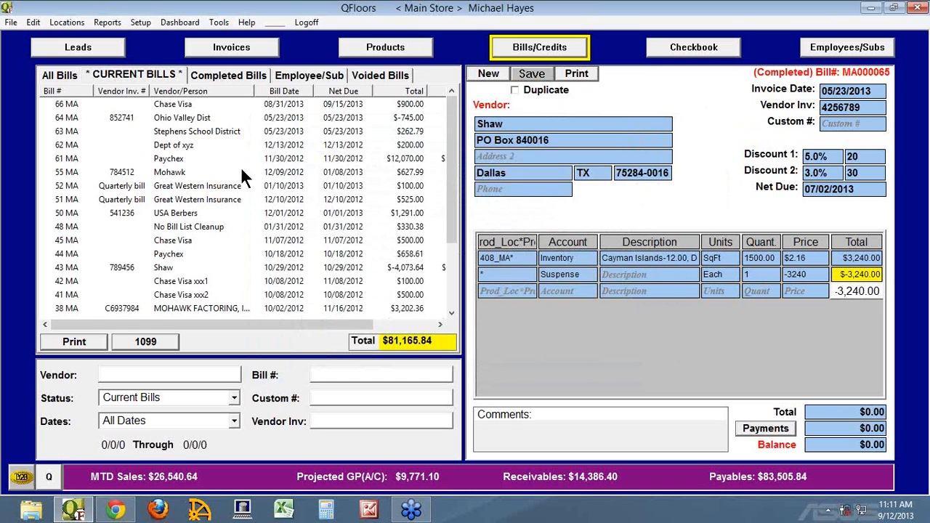
# Step: Review Shaw bill 65 among the completed bills and return to the current bills list
pyautogui.click(211, 77)
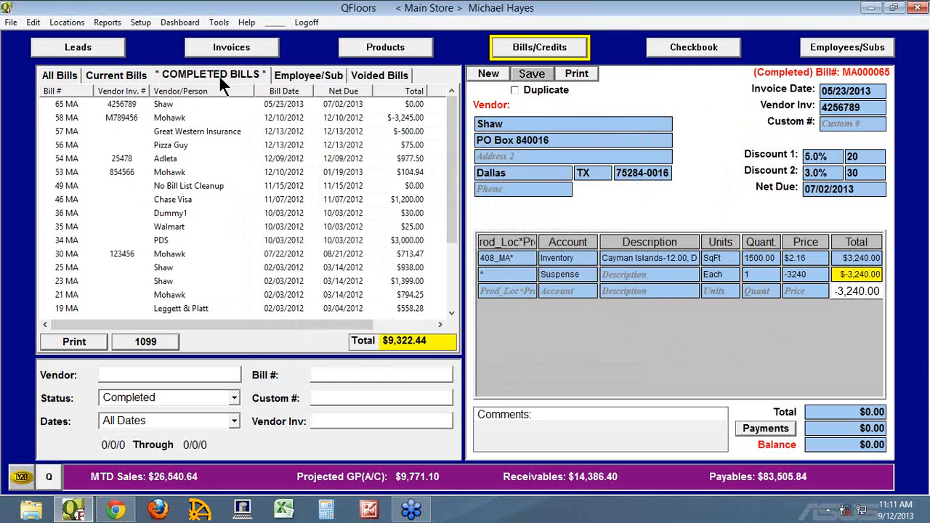
pyautogui.click(58, 104)
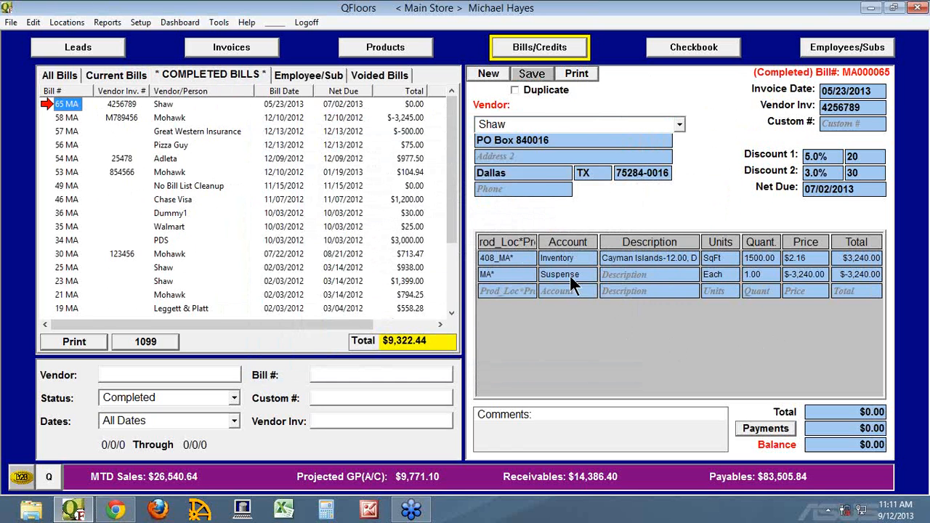
pyautogui.click(138, 75)
# Step: Open Chase Visa bill 66 and add a third line assigned to the Current Liabilities Suspense account with unit Each
pyautogui.click(62, 106)
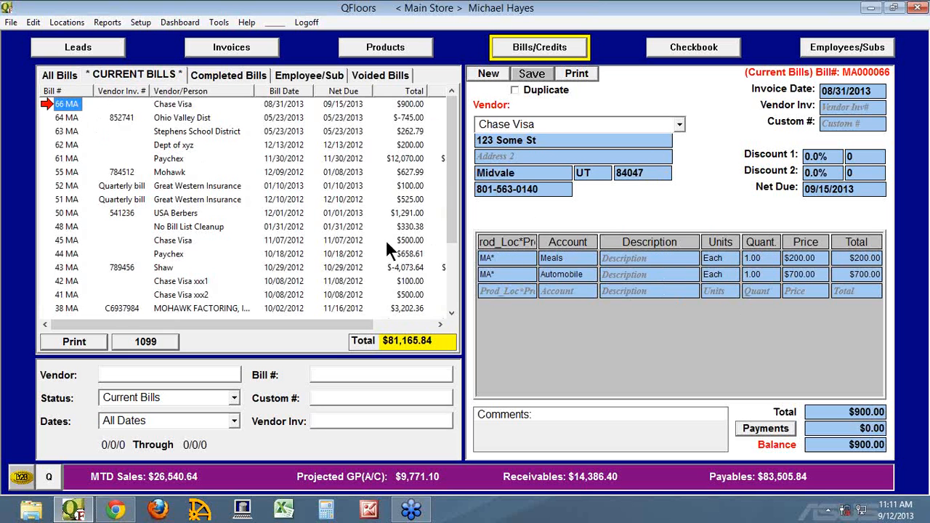
pyautogui.click(556, 292)
pyautogui.write('Suspense')
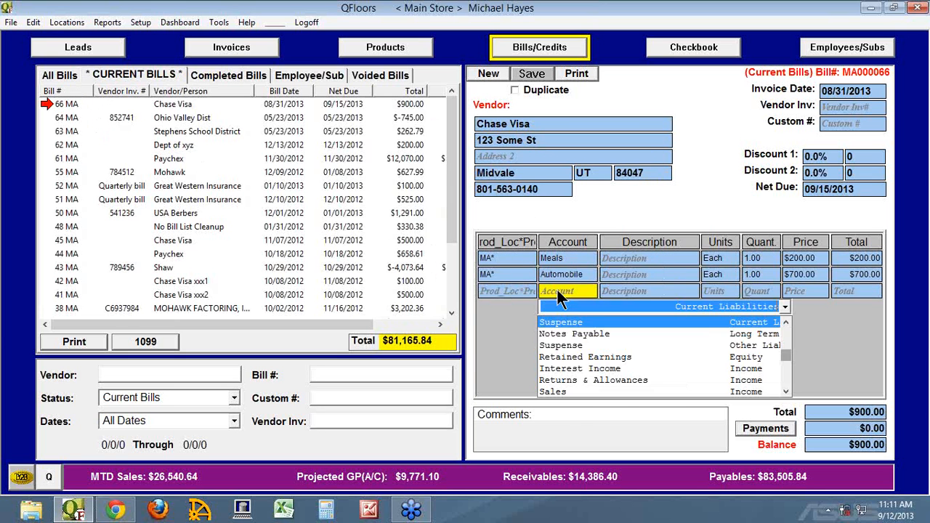
pyautogui.press('Tab')
pyautogui.press('Tab')
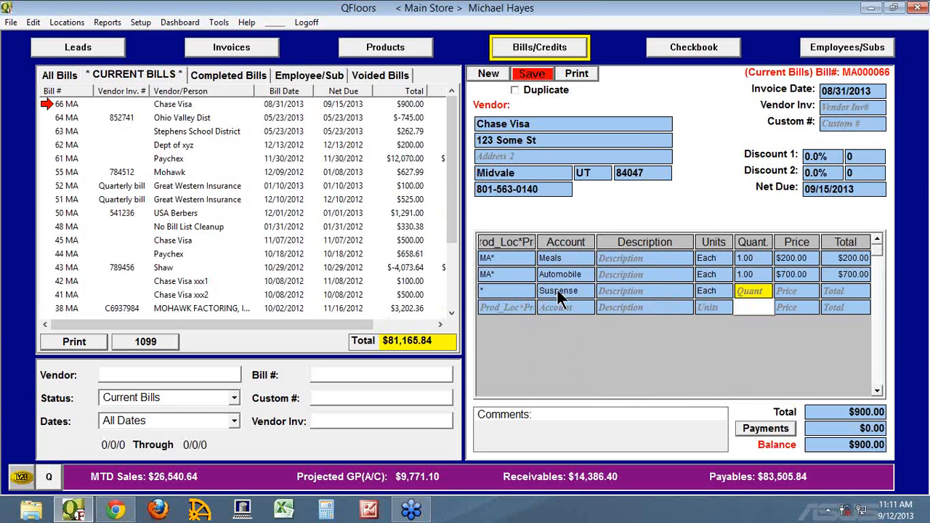
# Step: Set the Suspense line's quantity to 1 and price to 3240, and save the Chase Visa bill
pyautogui.write('1')
pyautogui.press('Tab')
pyautogui.write('3240')
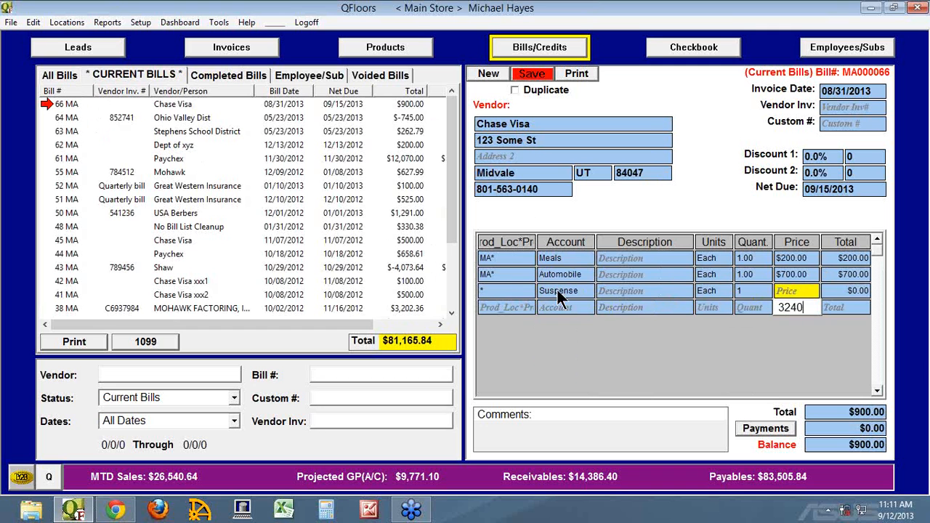
pyautogui.press('Tab')
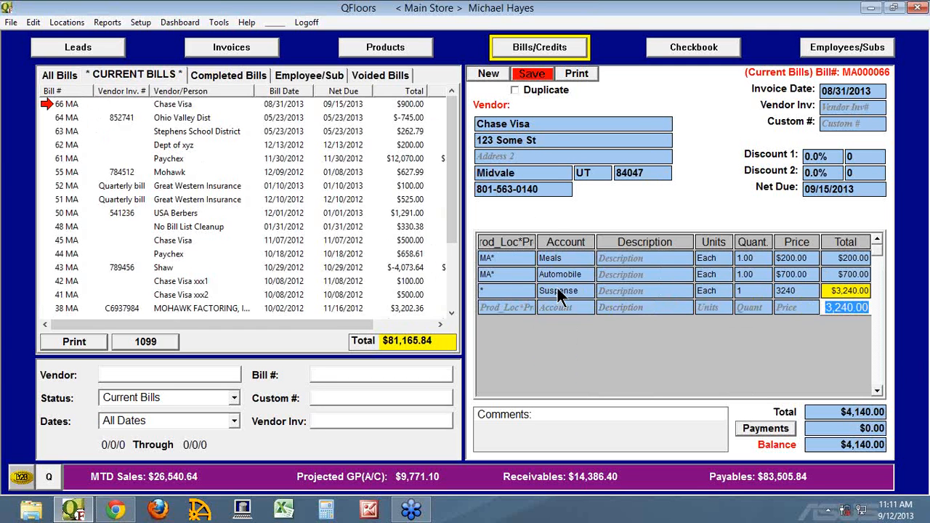
pyautogui.click(539, 74)
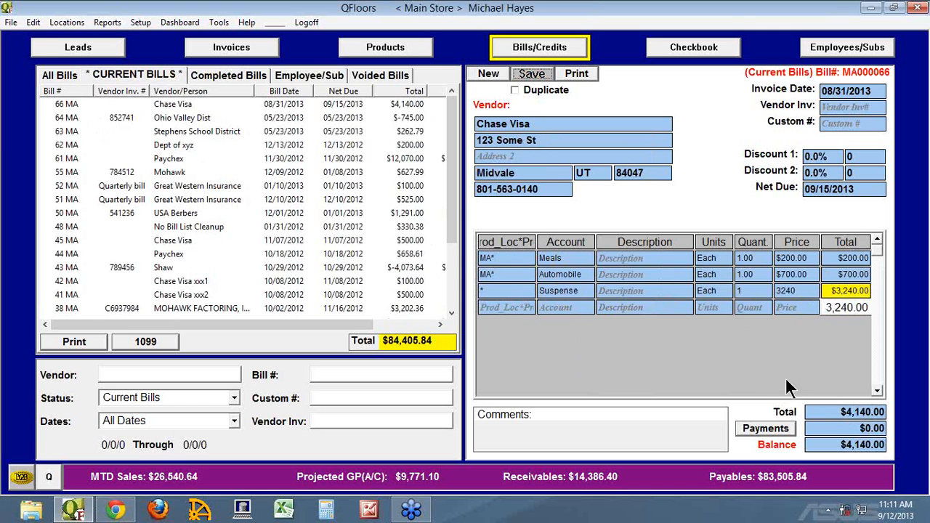
# Step: Check the account type of the Suspense line on the Chase Visa bill
pyautogui.click(570, 290)
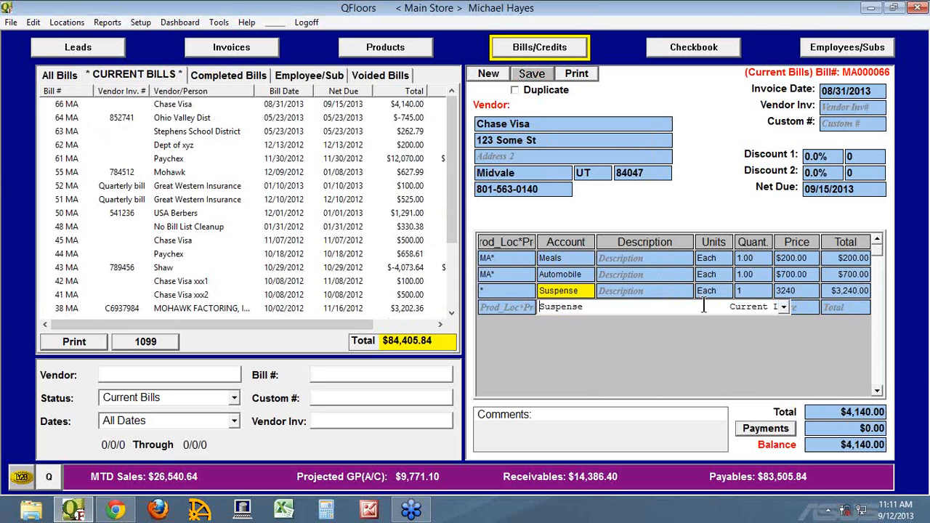
pyautogui.moveTo(783, 305)
pyautogui.mouseDown()
pyautogui.moveTo(802, 306)
pyautogui.moveTo(718, 306)
pyautogui.moveTo(765, 309)
pyautogui.mouseUp()
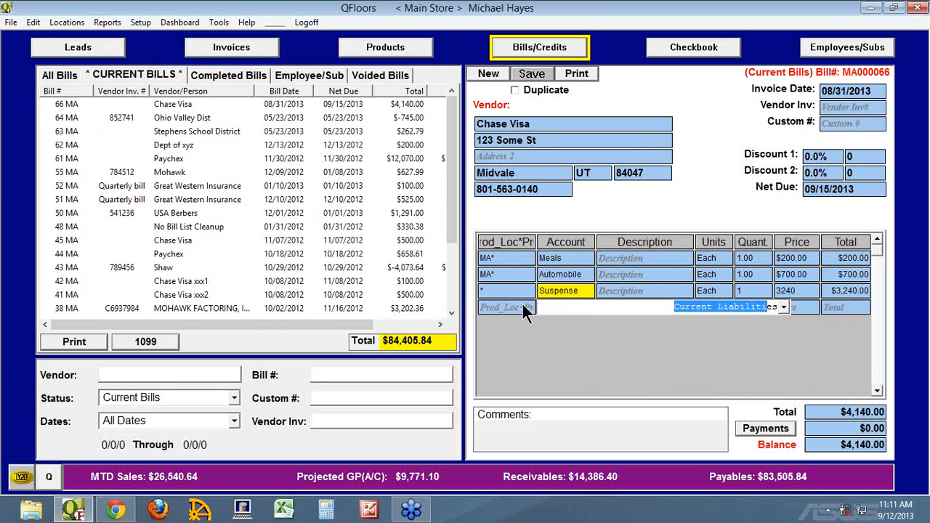
# Step: Check the location and account of the Suspense line, and reopen Chase Visa bill 66 from the current bills
pyautogui.click(488, 292)
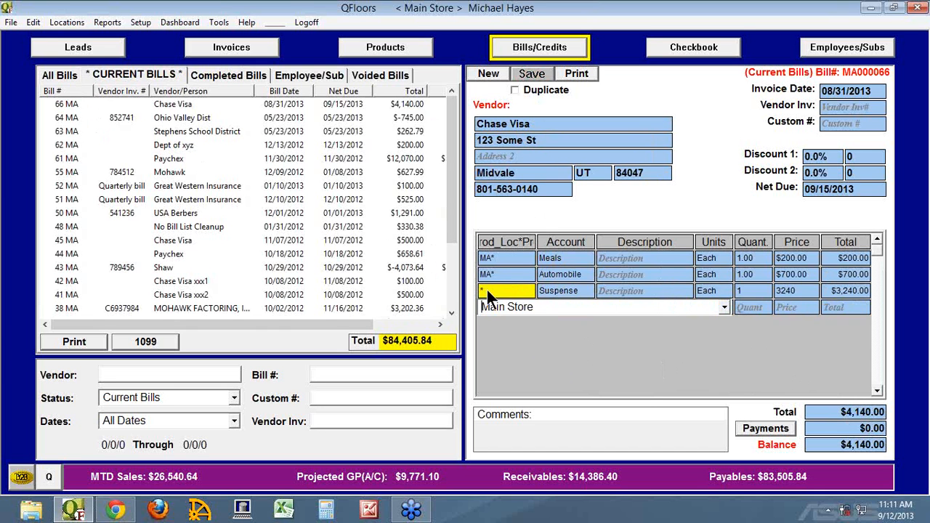
pyautogui.click(550, 292)
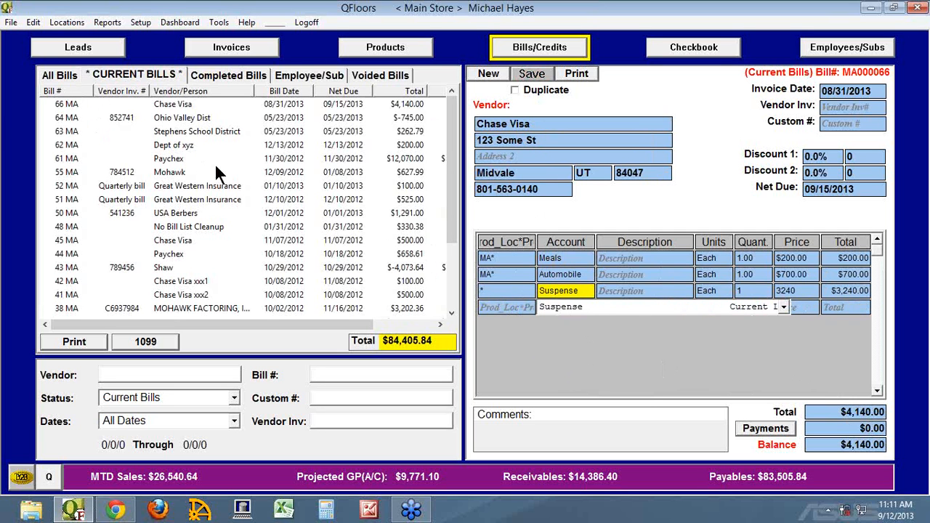
pyautogui.click(65, 105)
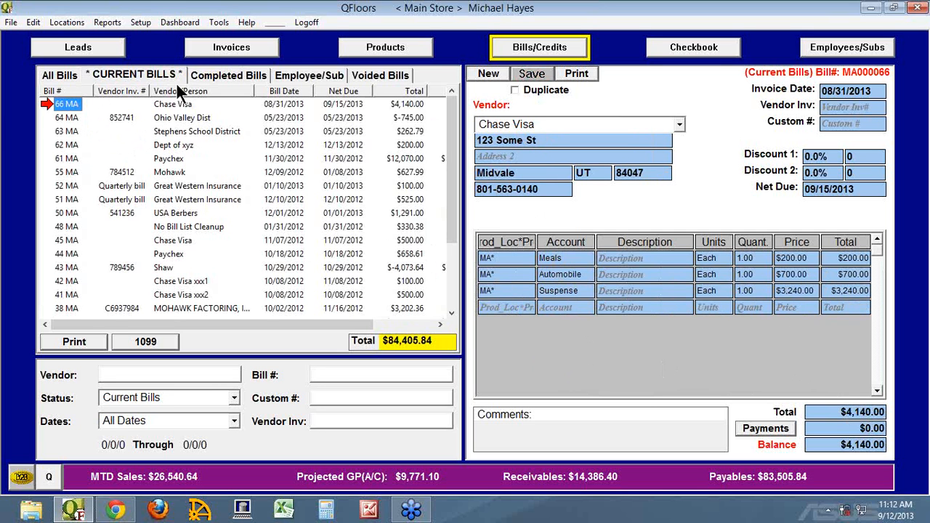
# Step: Look up completed Shaw bill 65 to check its Suspense line, and go back to the current bills
pyautogui.click(210, 76)
pyautogui.click(59, 105)
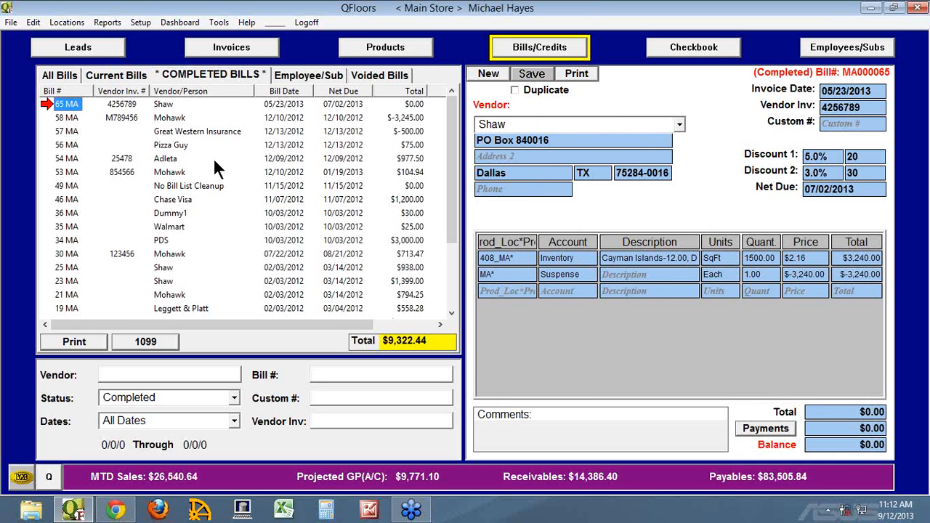
pyautogui.click(117, 73)
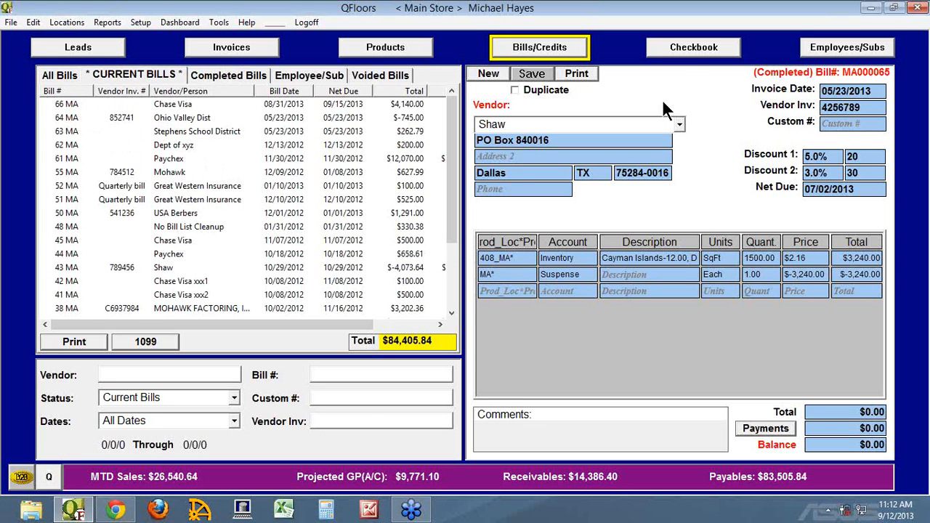
# Step: Refresh the checkbook's projected payments and look through them for the Chase Visa bill 66 payment
pyautogui.click(695, 52)
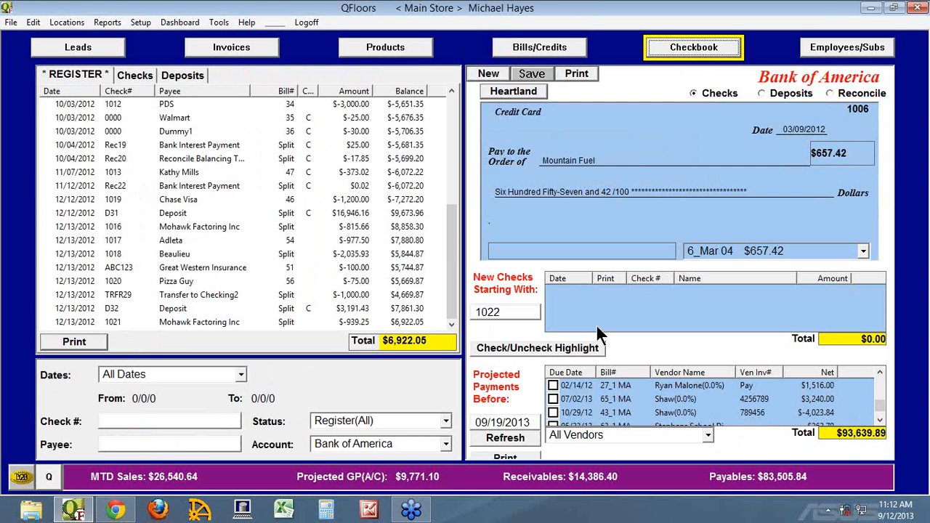
pyautogui.click(511, 438)
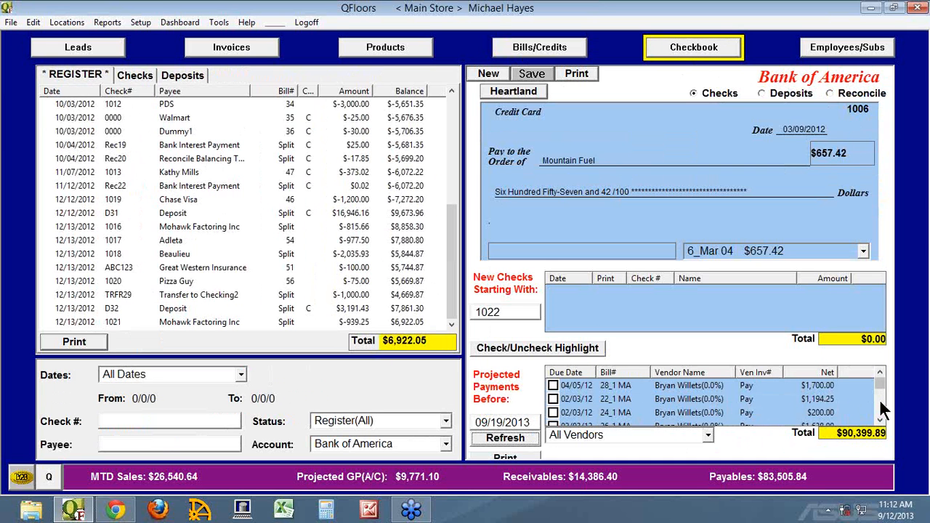
pyautogui.scroll(-1, 881, 408)
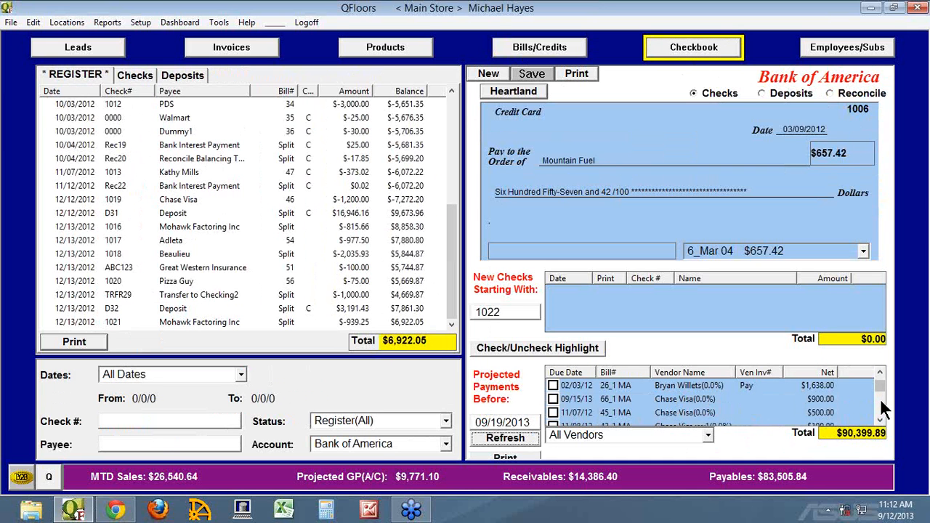
pyautogui.click(880, 419)
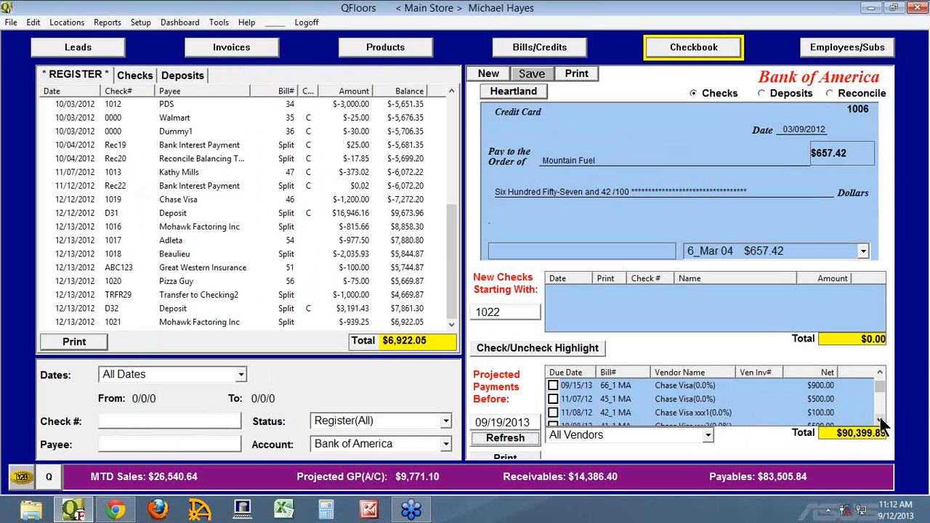
pyautogui.click(880, 420)
pyautogui.click(880, 419)
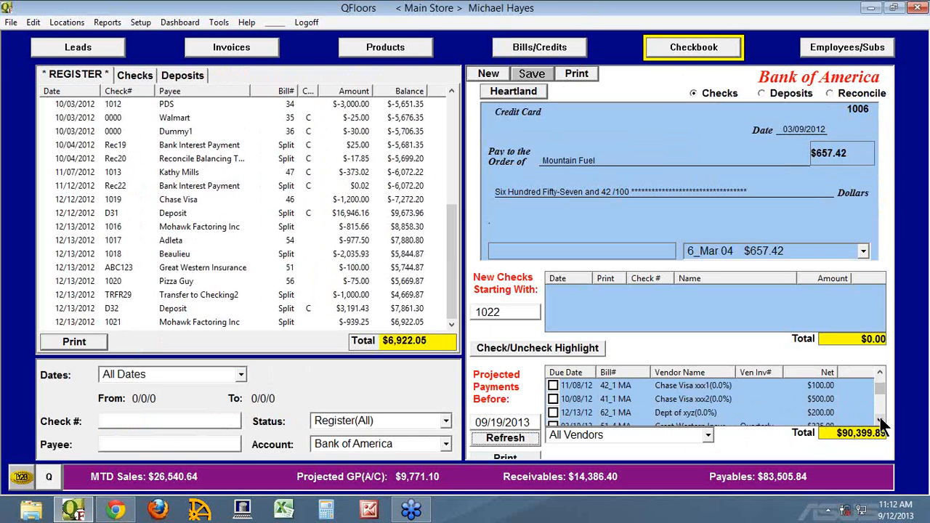
pyautogui.click(880, 419)
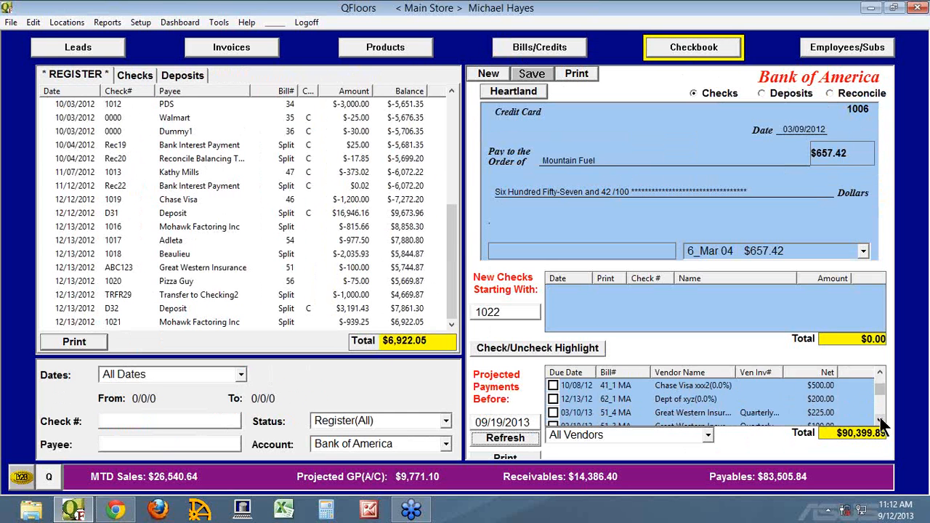
# Step: Set the non-discounted amount of Chase Visa bill 66's scheduled payment to 4140, save it and close the bill's payments
pyautogui.click(521, 54)
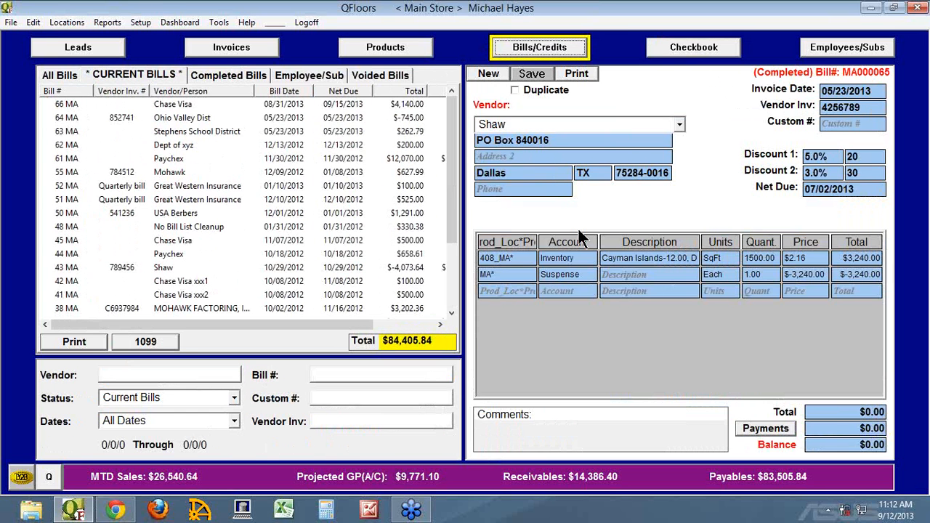
pyautogui.click(66, 106)
pyautogui.click(767, 428)
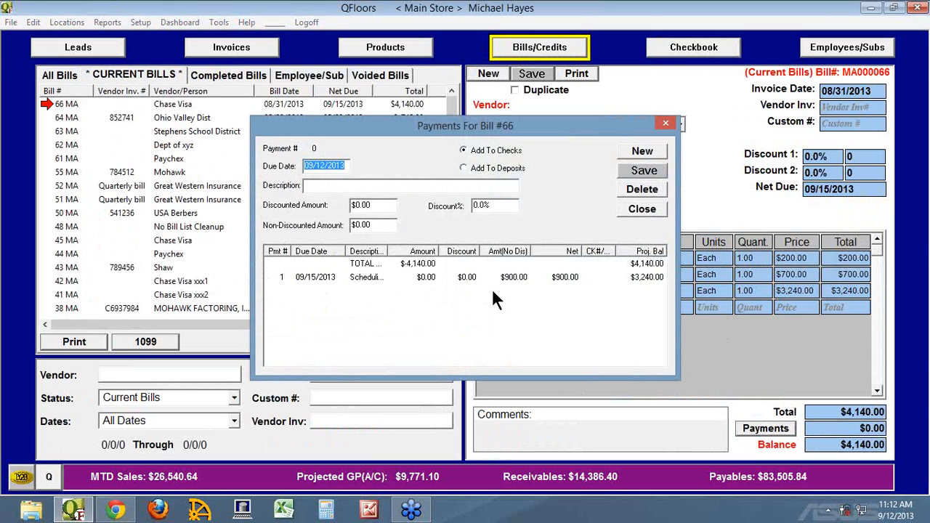
pyautogui.click(273, 277)
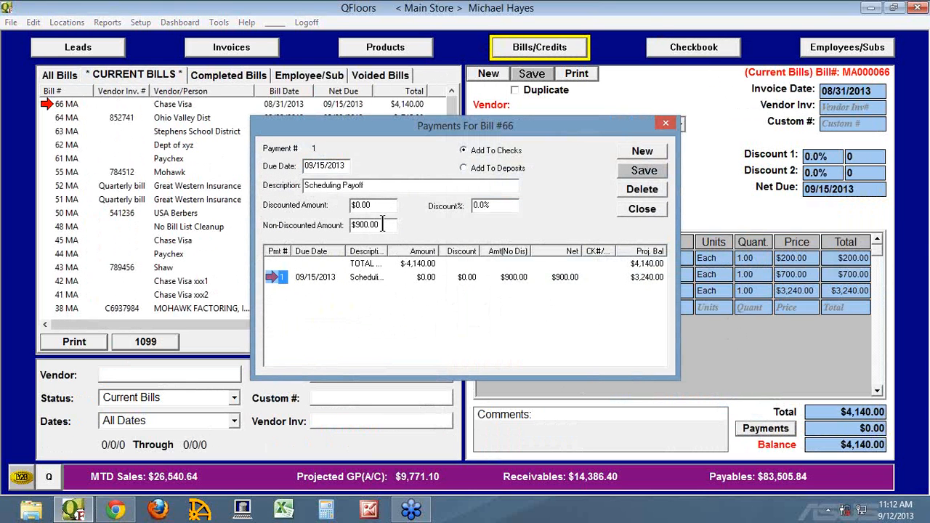
pyautogui.moveTo(381, 225); pyautogui.dragTo(318, 221)
pyautogui.write('4140')
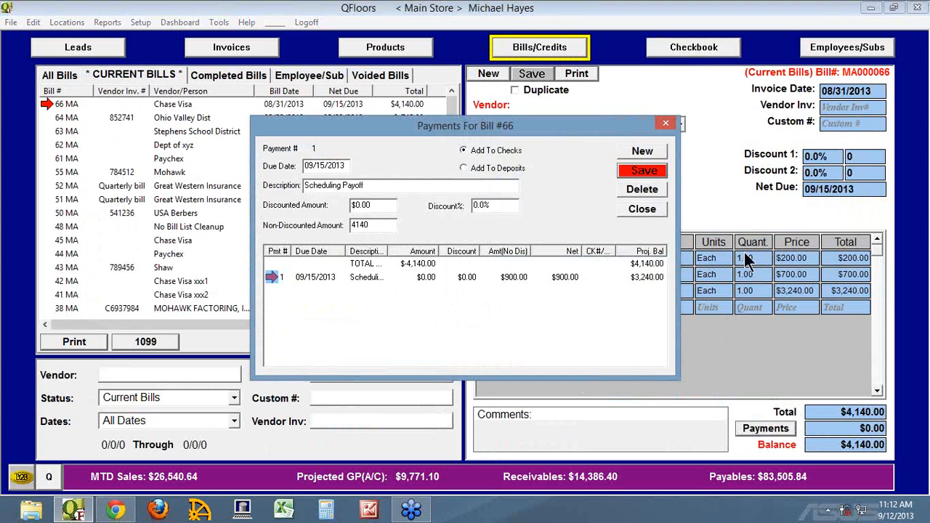
pyautogui.click(640, 169)
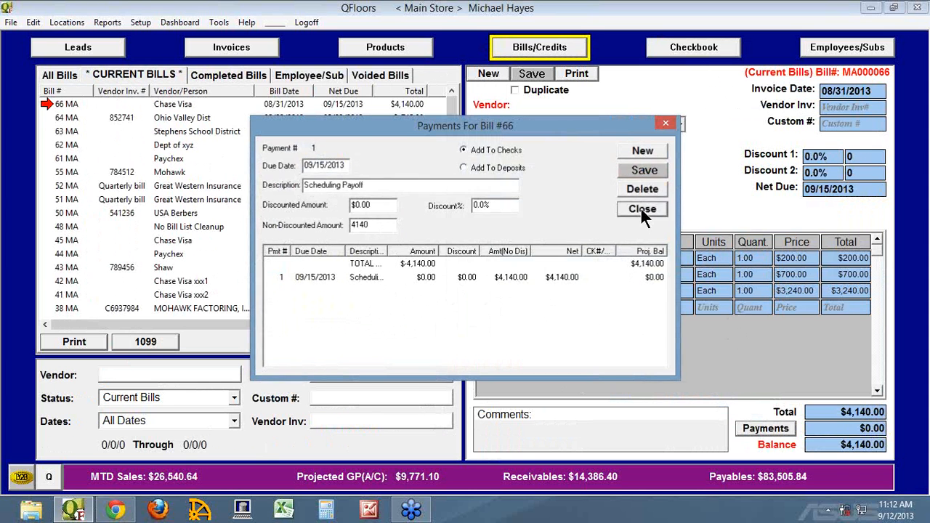
pyautogui.click(641, 209)
# Step: Refresh the checkbook's projected payments and mark Chase Visa bills 42 and 41 and Dept of xyz bill 62 for payment
pyautogui.click(680, 52)
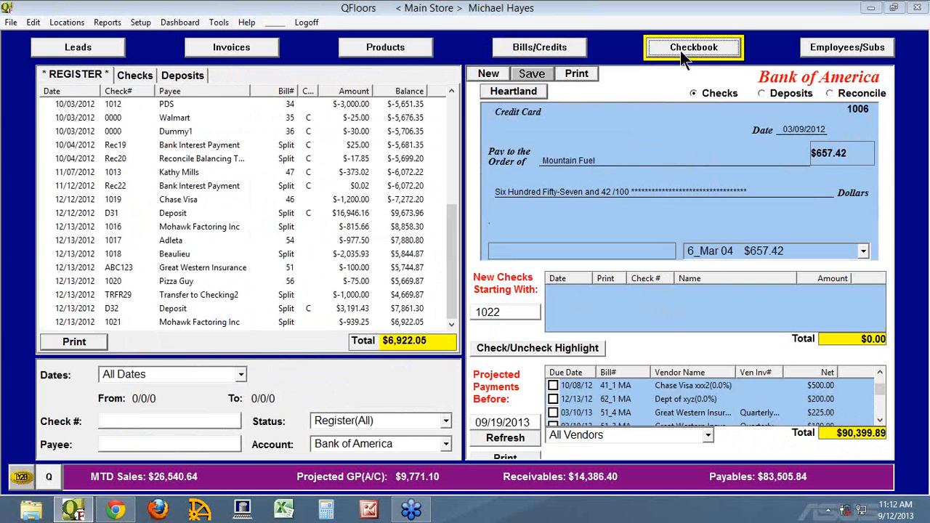
pyautogui.click(514, 438)
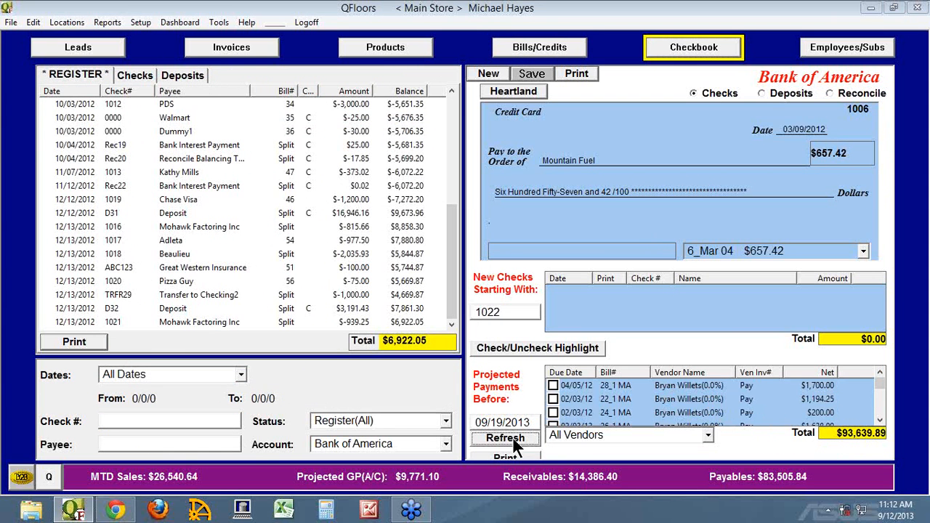
pyautogui.click(880, 407)
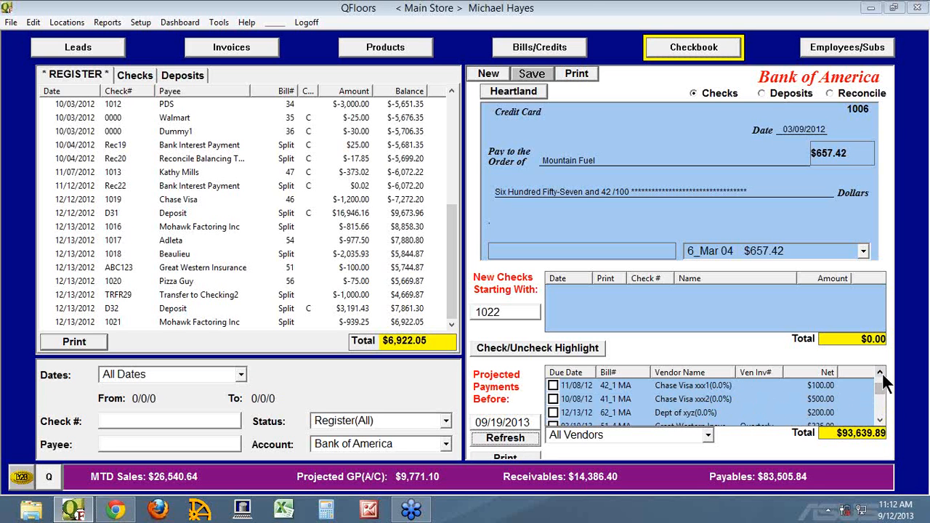
pyautogui.click(880, 373)
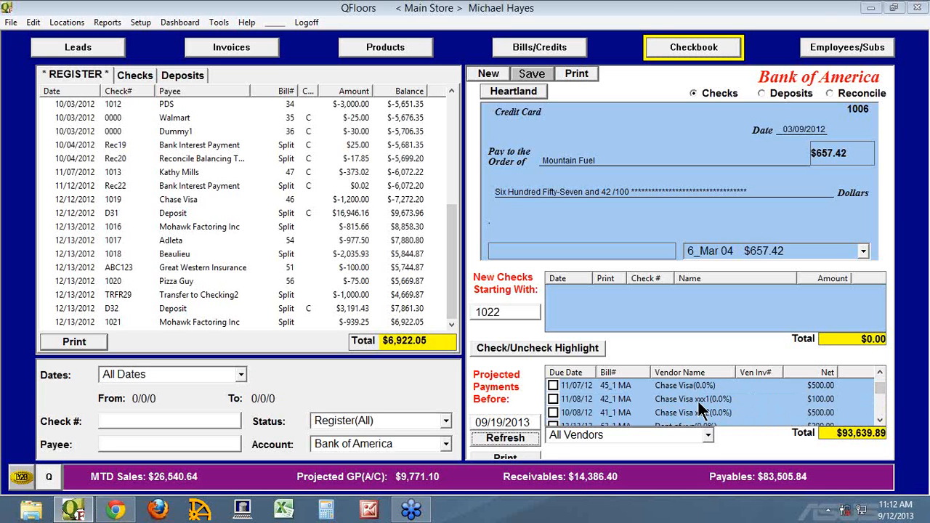
pyautogui.click(553, 399)
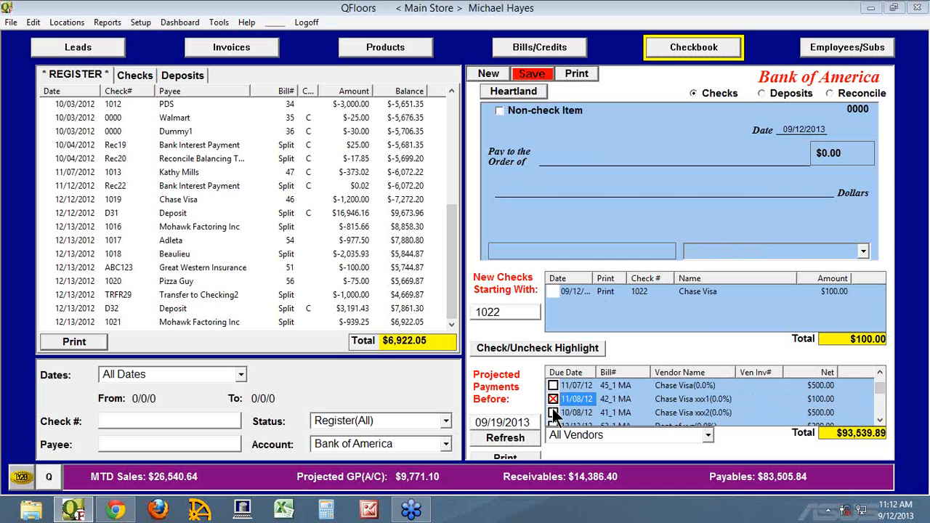
pyautogui.click(553, 412)
pyautogui.click(551, 421)
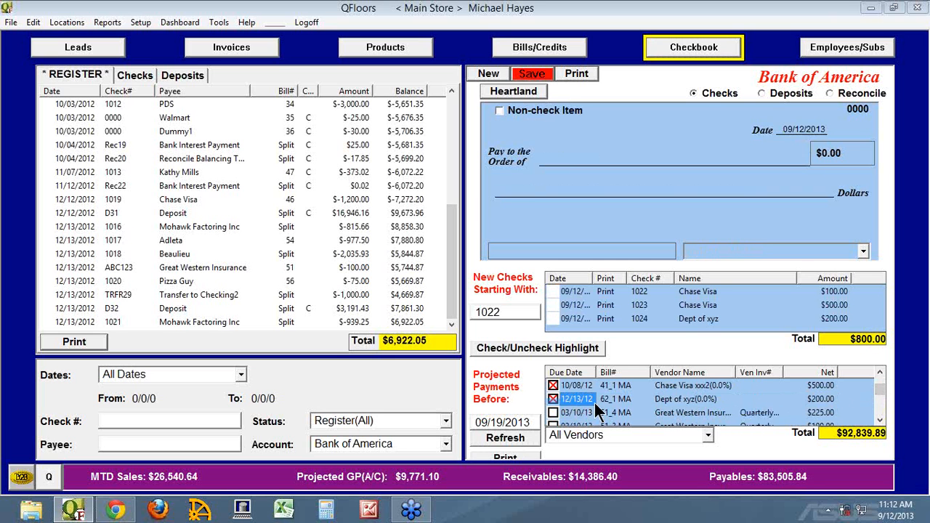
# Step: Refresh the projected payments, mark Chase Visa bills 66 and 45 for payment, and unmark Dept of xyz bill 62
pyautogui.click(526, 435)
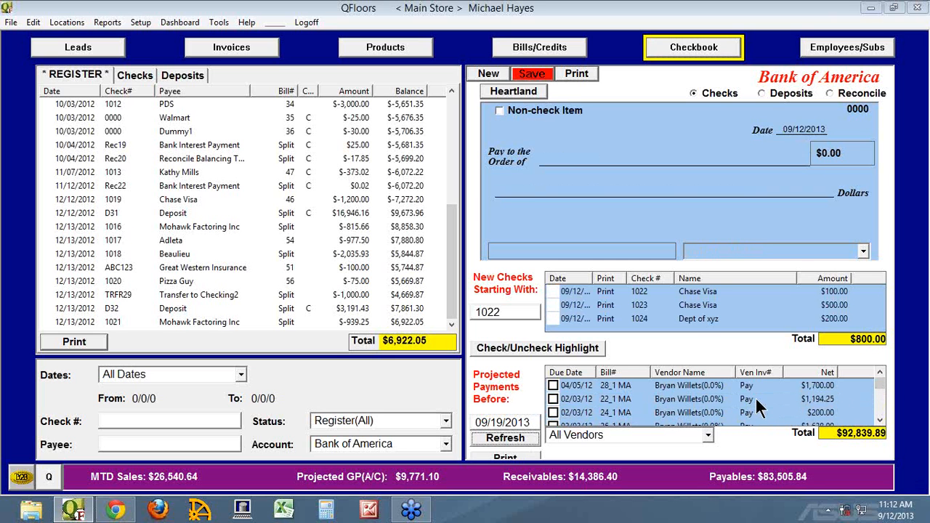
pyautogui.click(882, 420)
pyautogui.click(881, 420)
pyautogui.click(881, 419)
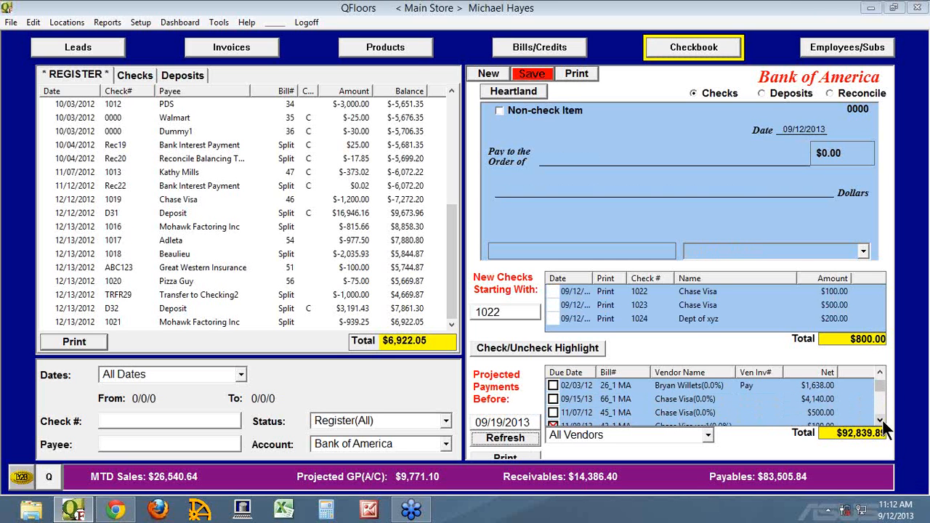
pyautogui.click(553, 399)
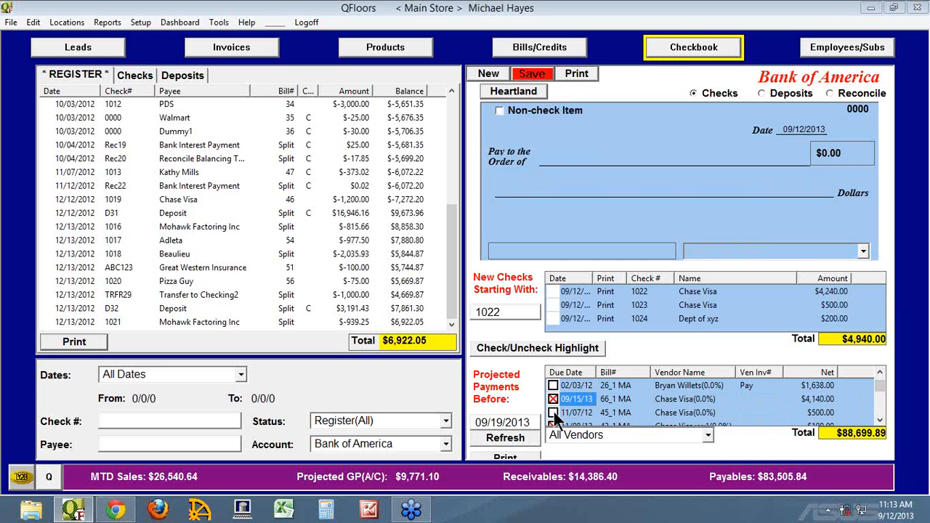
pyautogui.click(553, 413)
pyautogui.scroll(-1, 694, 401)
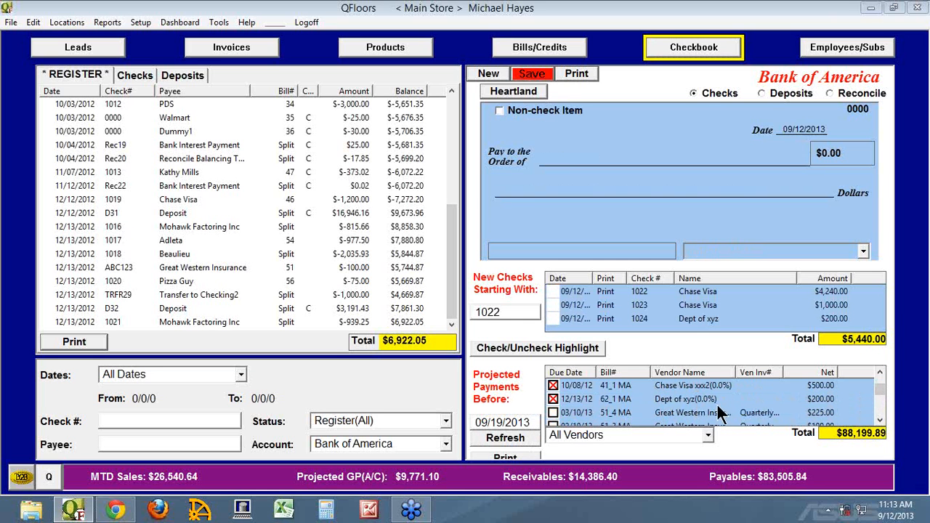
pyautogui.click(570, 401)
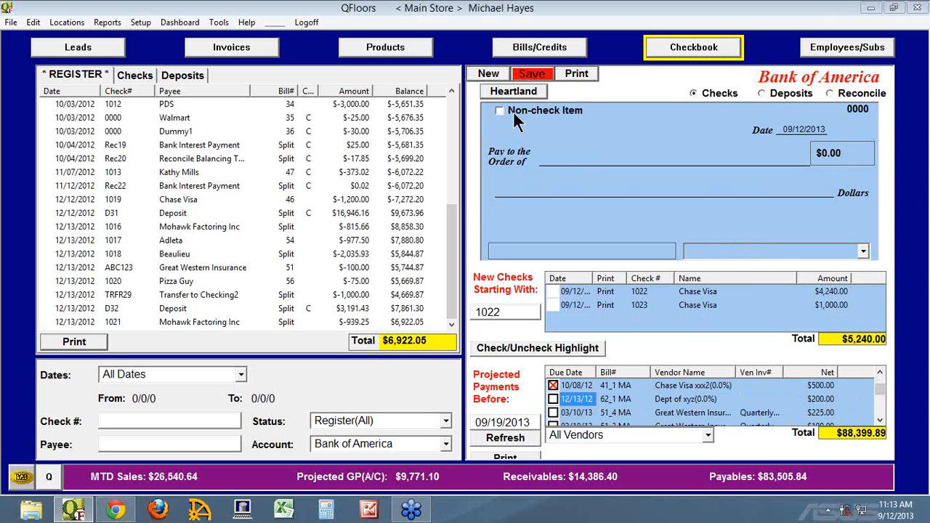
# Step: Cancel printing while saving, make both new Chase Visa checks non-check items, and save them
pyautogui.click(537, 75)
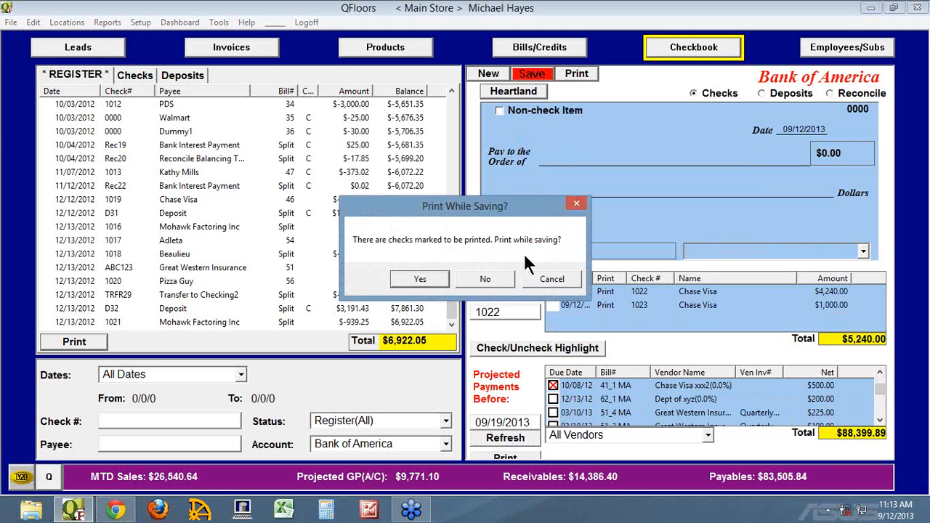
pyautogui.click(551, 276)
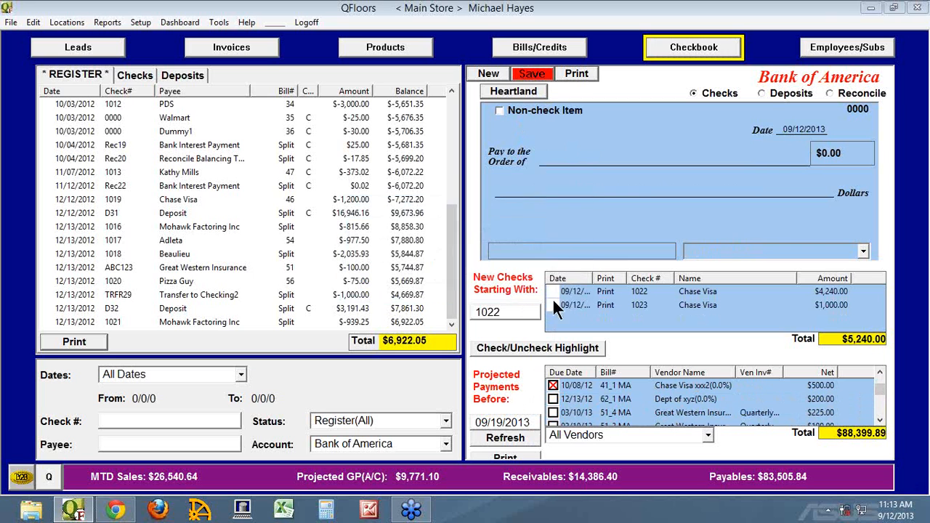
pyautogui.click(499, 109)
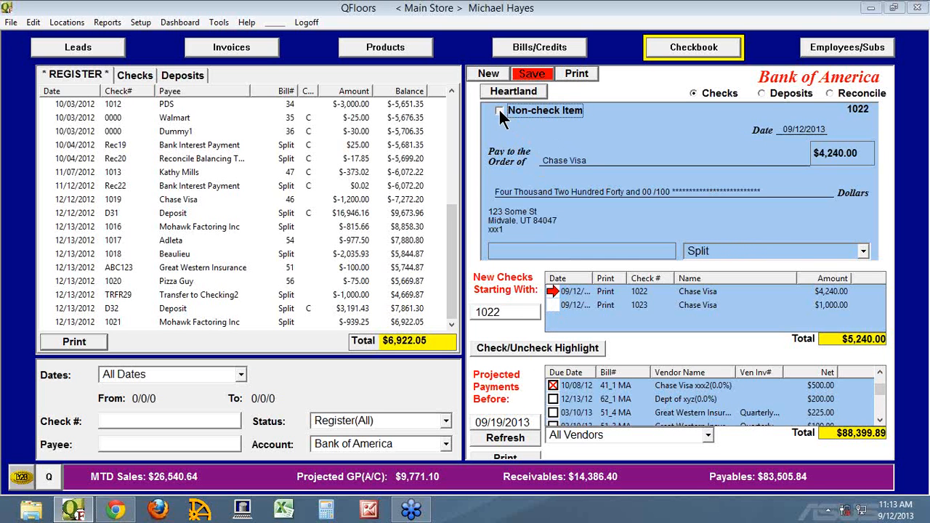
pyautogui.click(554, 303)
pyautogui.click(499, 111)
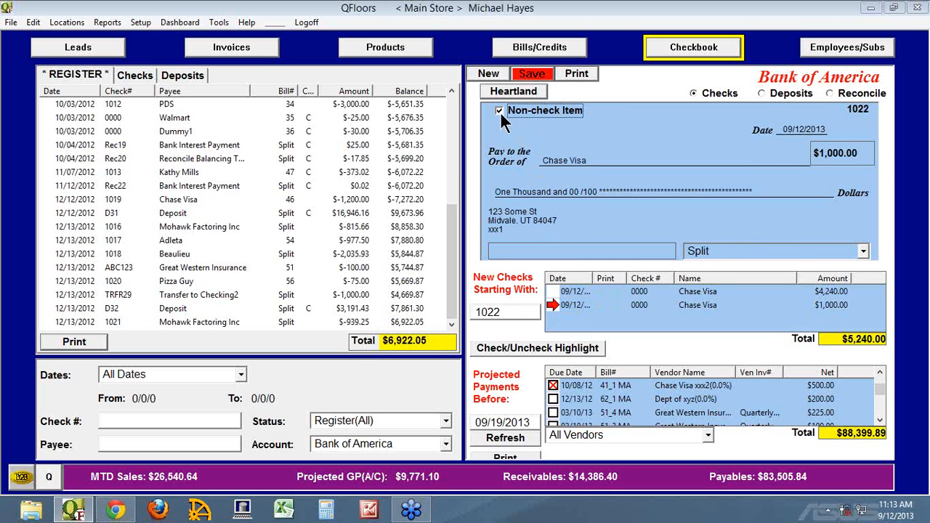
pyautogui.click(539, 74)
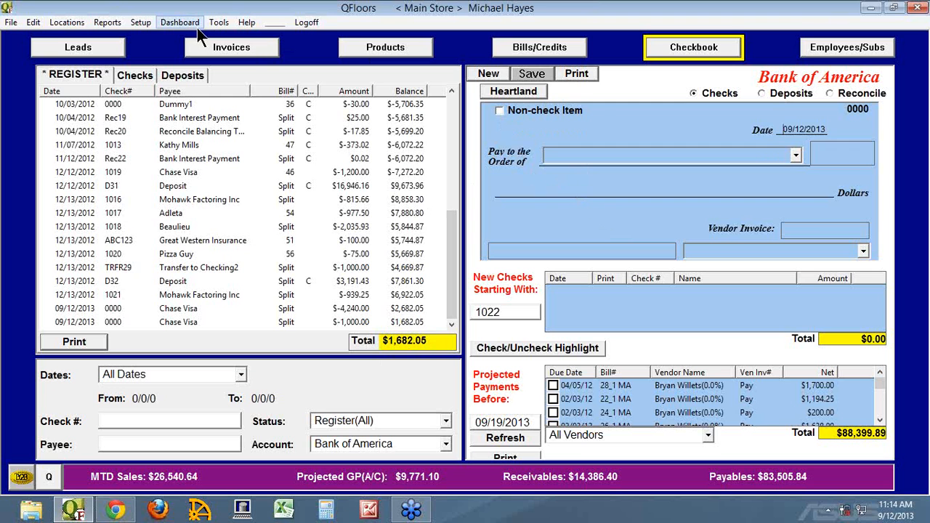
# Step: Check the checkbook's account choices and examine the Credit Card account's category options in the chart of accounts
pyautogui.click(445, 445)
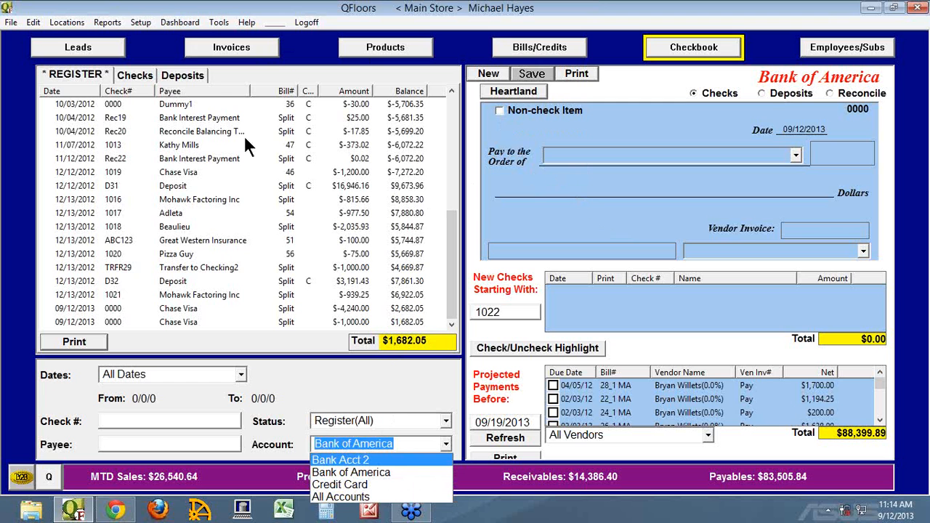
pyautogui.click(143, 24)
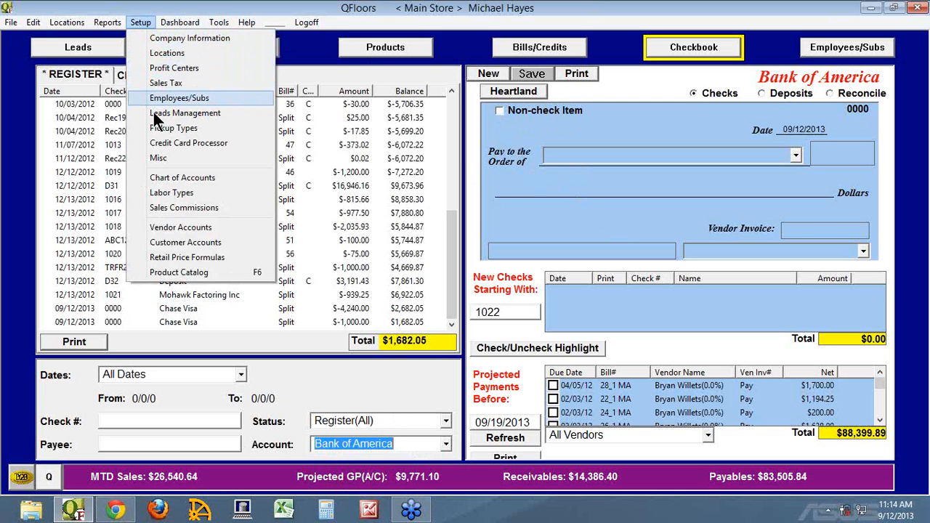
pyautogui.click(163, 176)
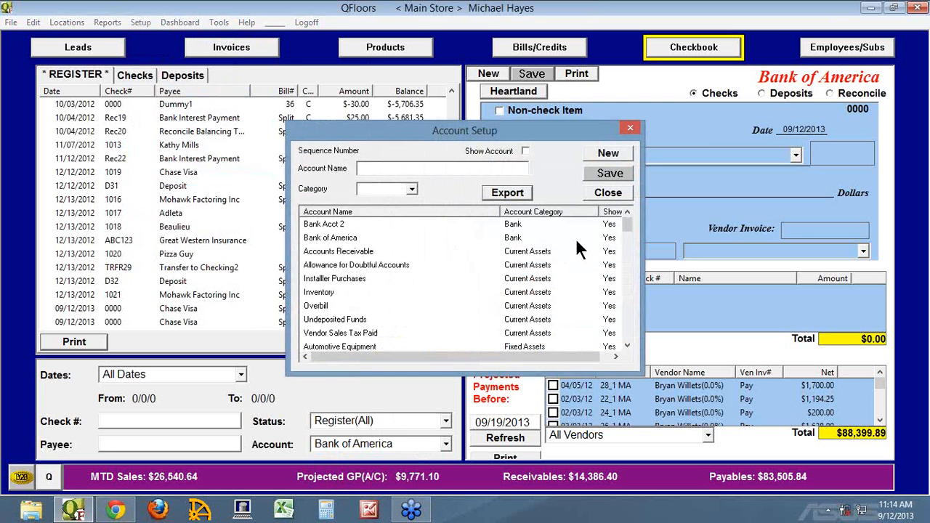
pyautogui.moveTo(622, 221); pyautogui.dragTo(630, 340)
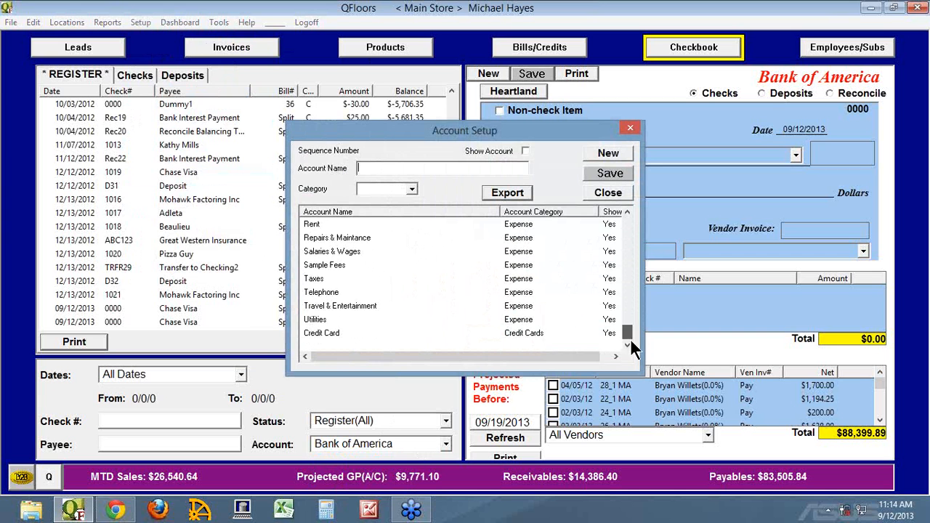
pyautogui.click(316, 329)
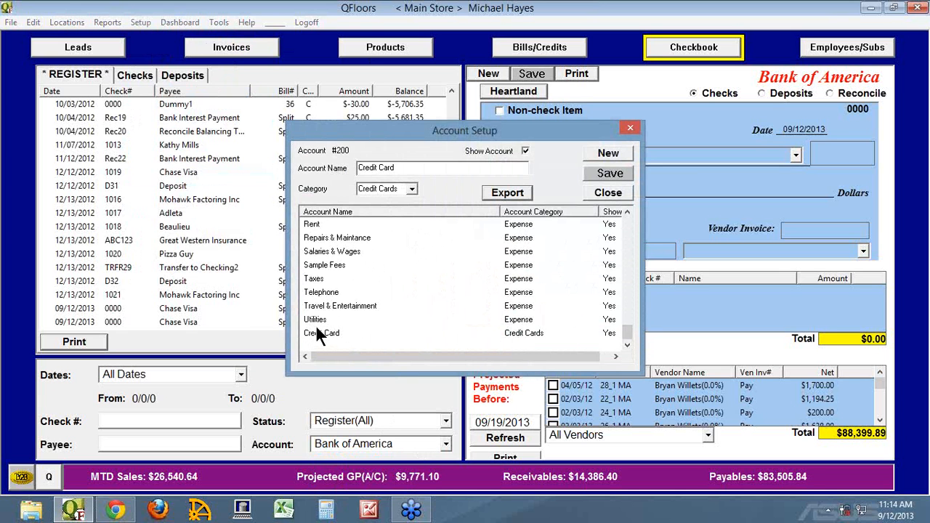
pyautogui.click(412, 189)
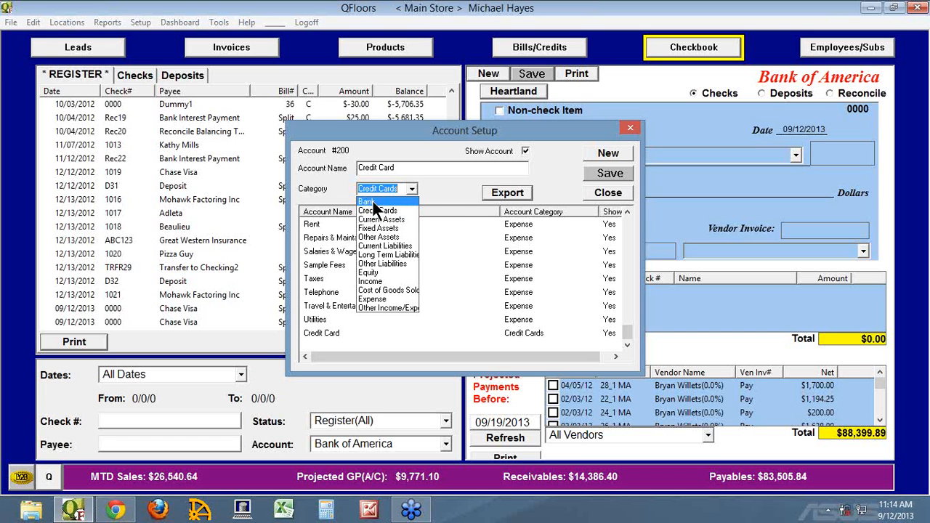
pyautogui.click(449, 194)
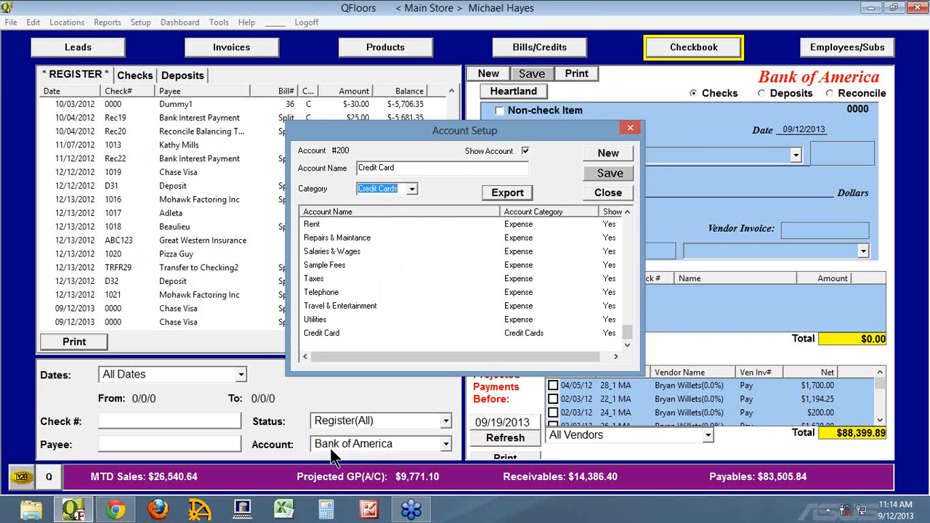
# Step: Rename the Credit Card account to Amex followed by the card number's digits, save it and close the account setup
pyautogui.click(311, 332)
pyautogui.moveTo(402, 170); pyautogui.dragTo(344, 171)
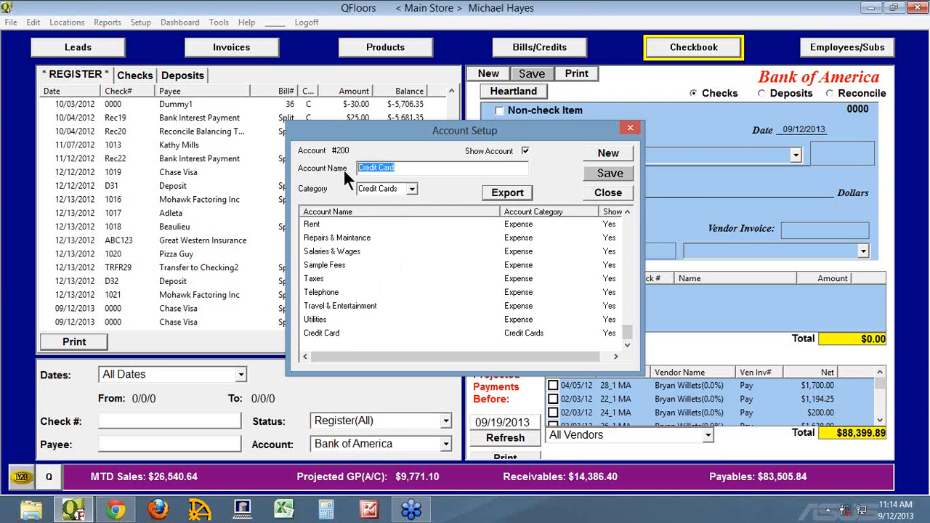
pyautogui.write('Amex')
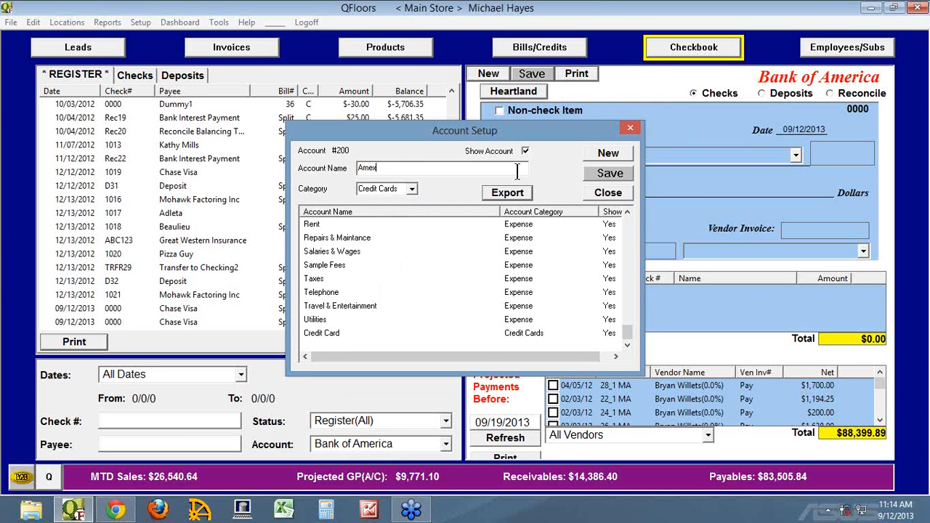
pyautogui.press('Tab')
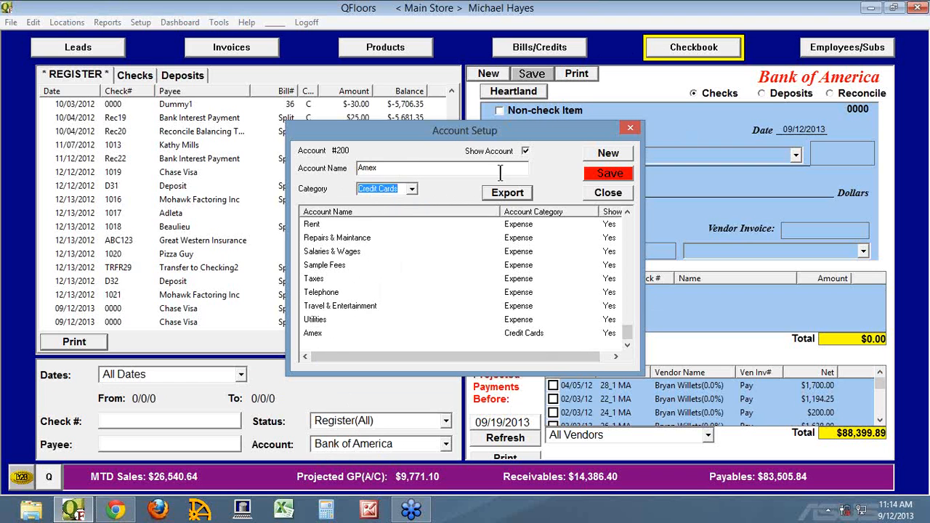
pyautogui.click(418, 168)
pyautogui.write('4588')
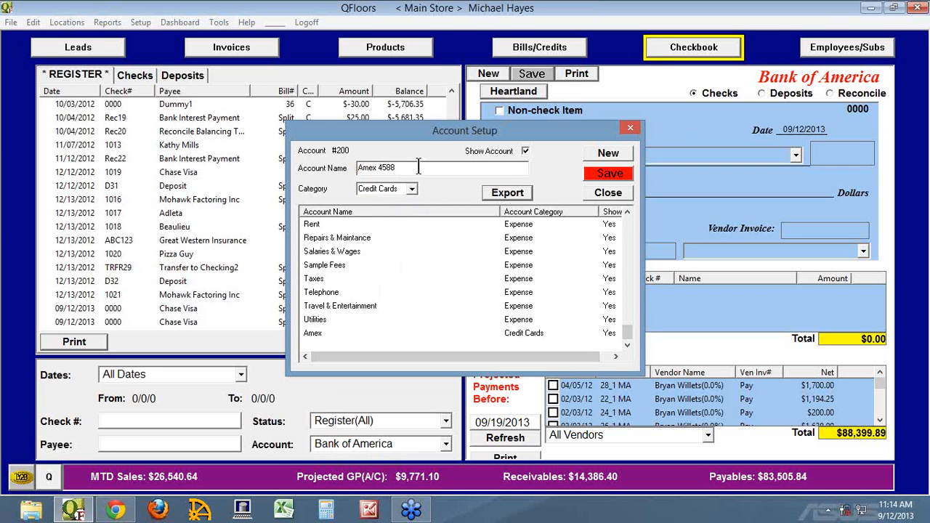
pyautogui.write('7')
pyautogui.click(614, 192)
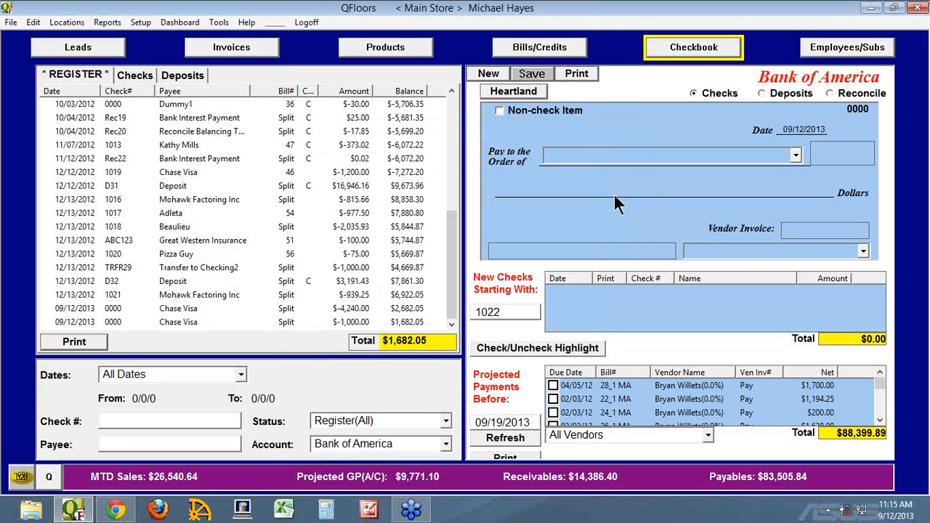
pyautogui.click(446, 444)
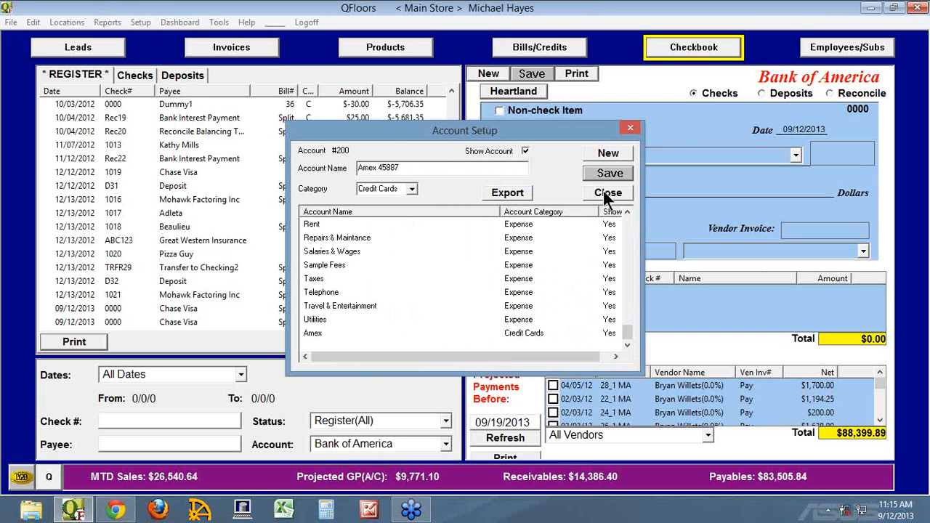
pyautogui.click(603, 193)
# Step: Show the Amex account's register in the checkbook
pyautogui.click(445, 444)
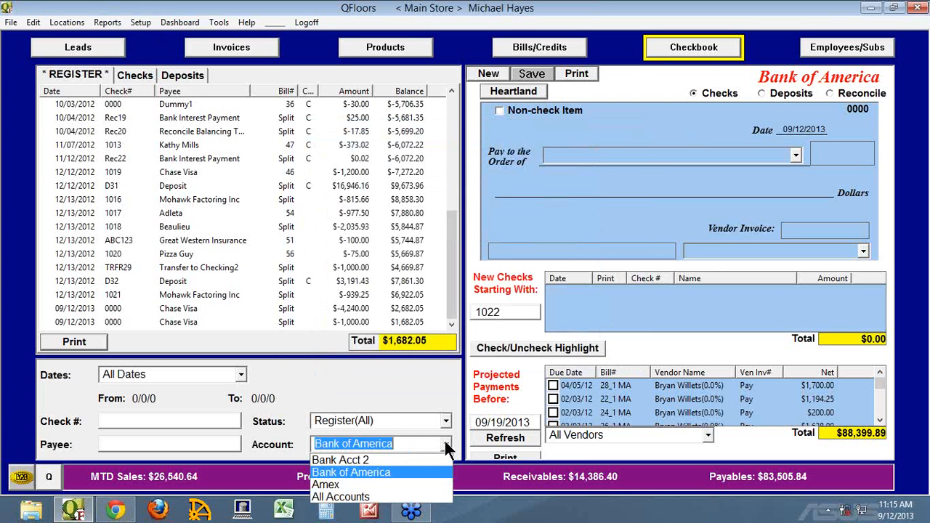
pyautogui.click(305, 391)
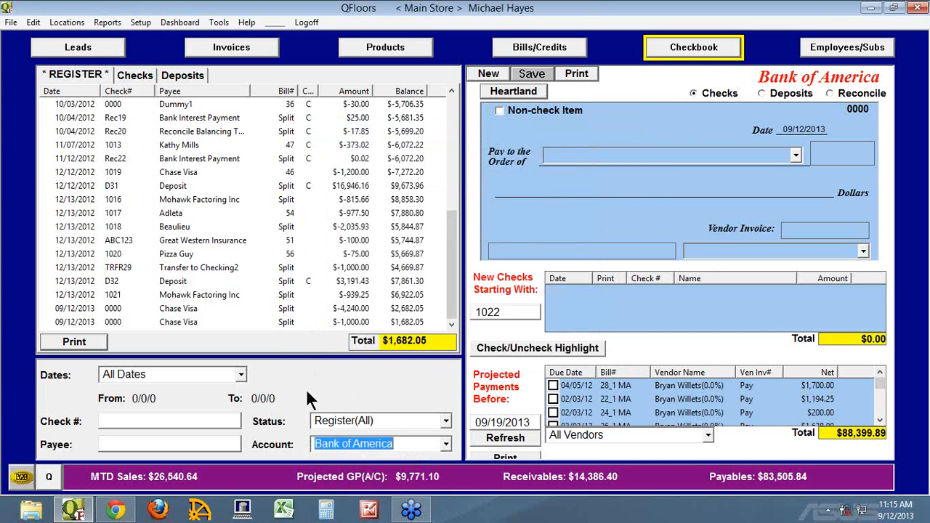
pyautogui.click(445, 444)
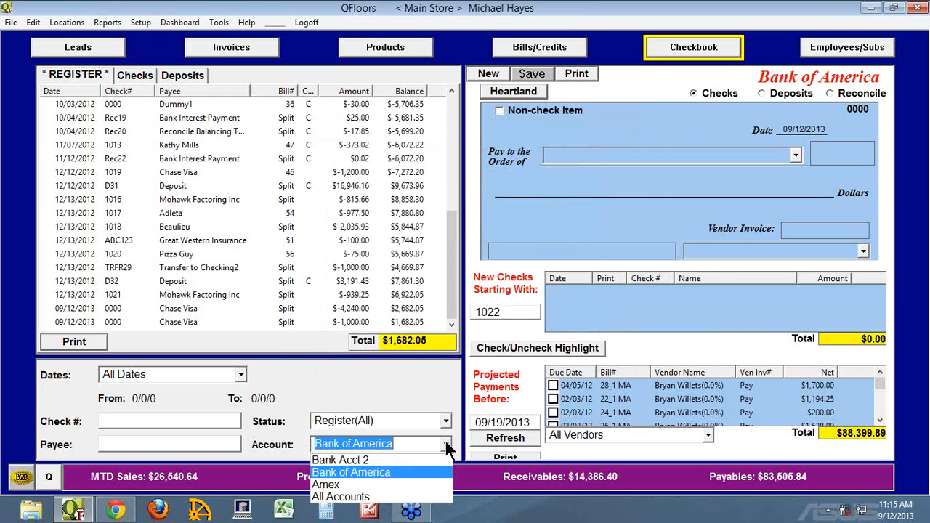
pyautogui.click(332, 485)
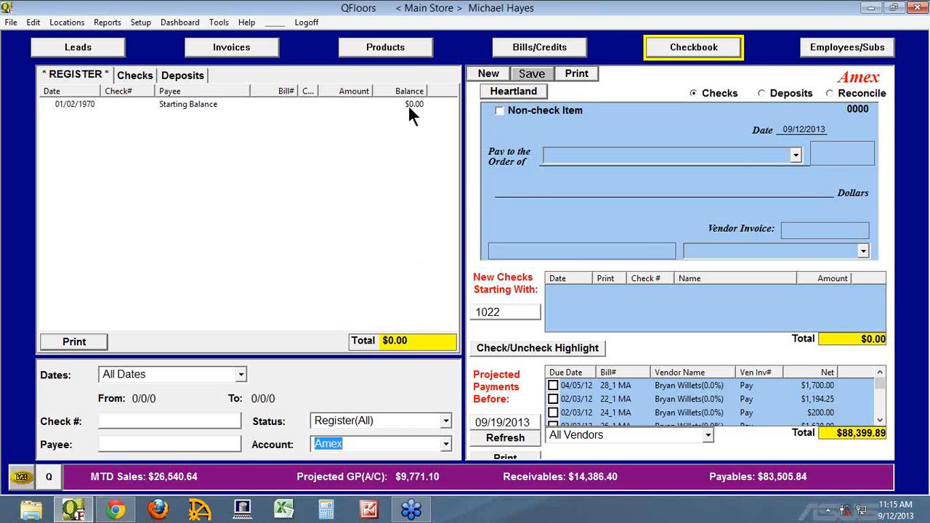
# Step: Add a vendor account named Amex with American Express as the payee from the bills area
pyautogui.click(538, 46)
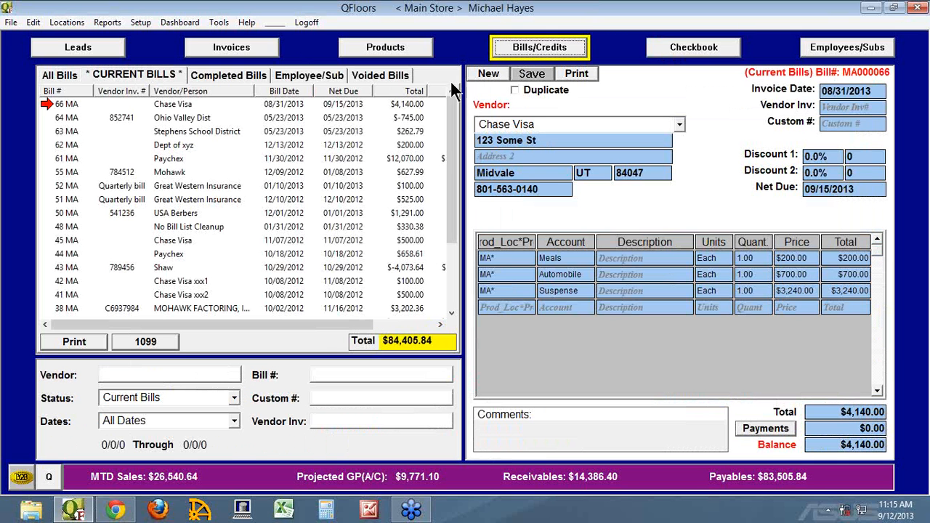
pyautogui.click(140, 23)
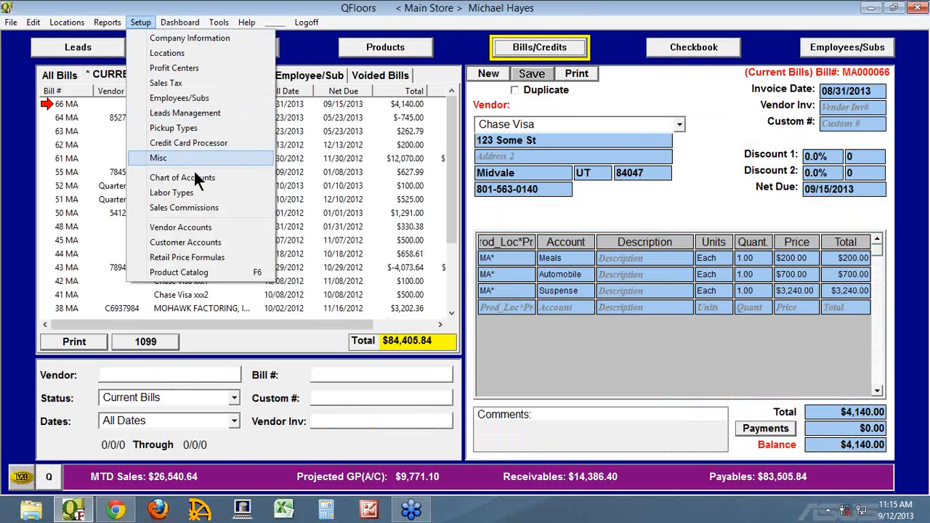
pyautogui.click(187, 225)
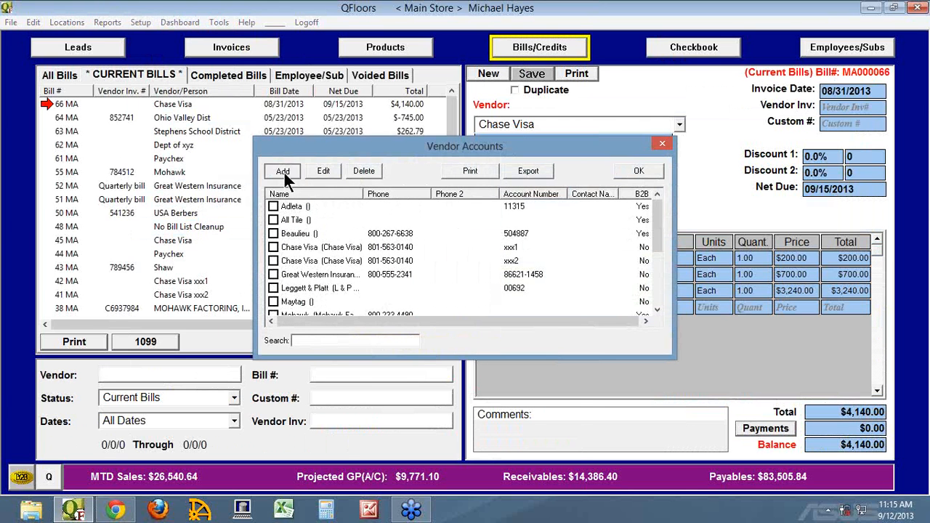
pyautogui.click(283, 171)
pyautogui.write('Amex')
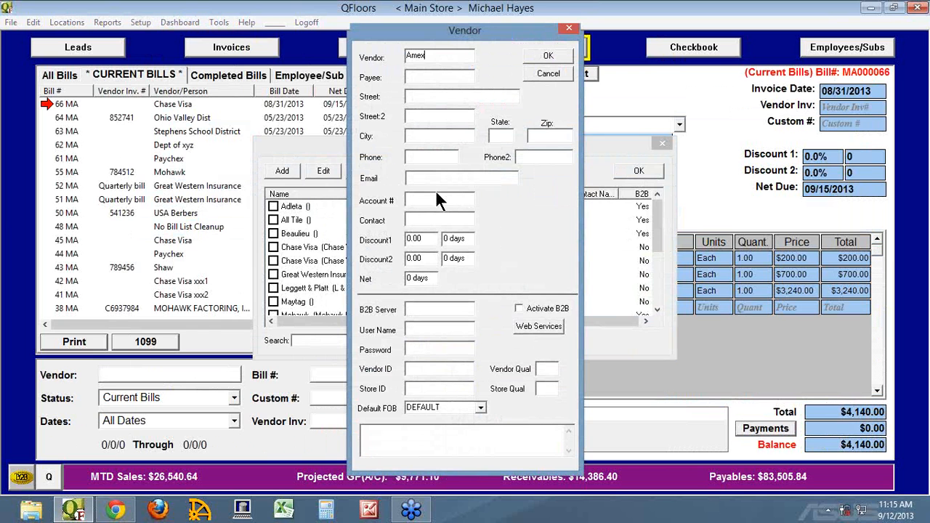
pyautogui.press('Tab')
pyautogui.write('American Express')
pyautogui.press('Tab')
pyautogui.click(417, 200)
pyautogui.click(550, 56)
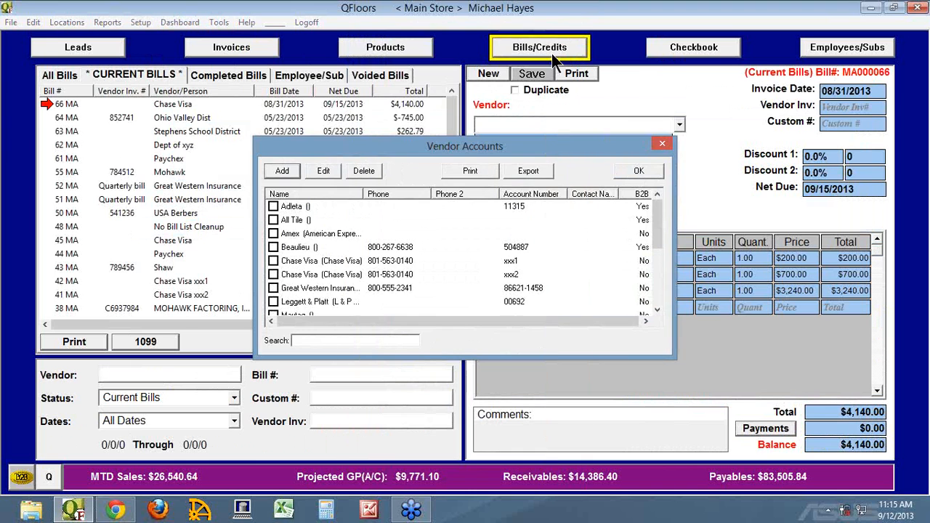
pyautogui.click(637, 173)
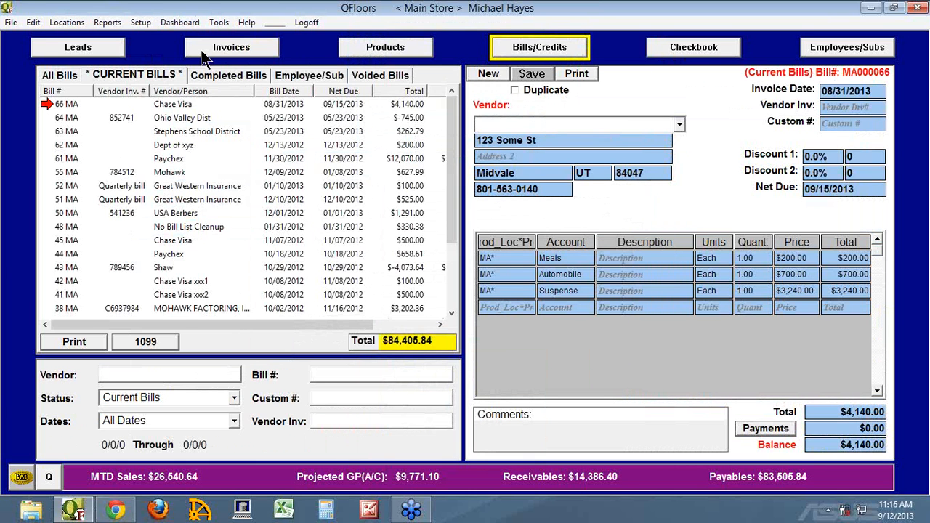
# Step: Rename the Amex vendor account to Amex Purchases and close the vendor accounts
pyautogui.click(142, 24)
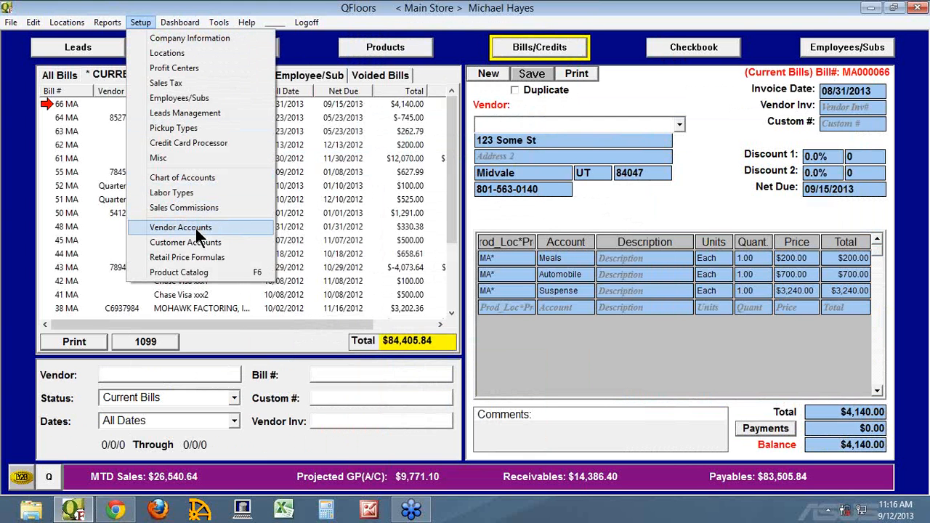
pyautogui.click(188, 228)
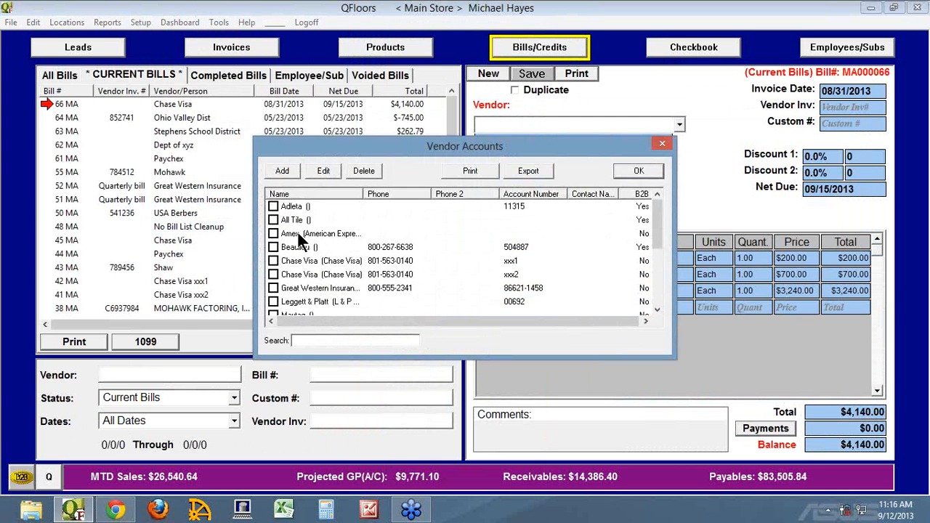
pyautogui.click(272, 234)
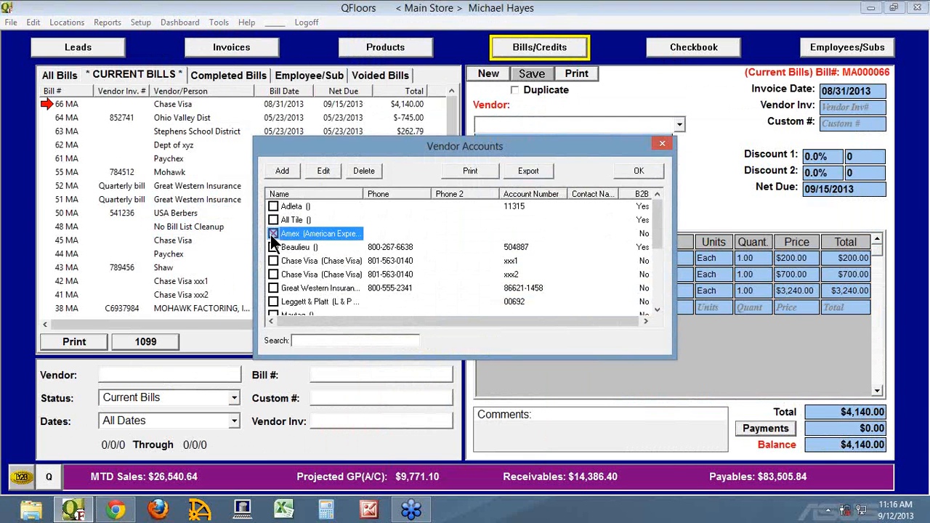
pyautogui.click(323, 170)
pyautogui.click(451, 57)
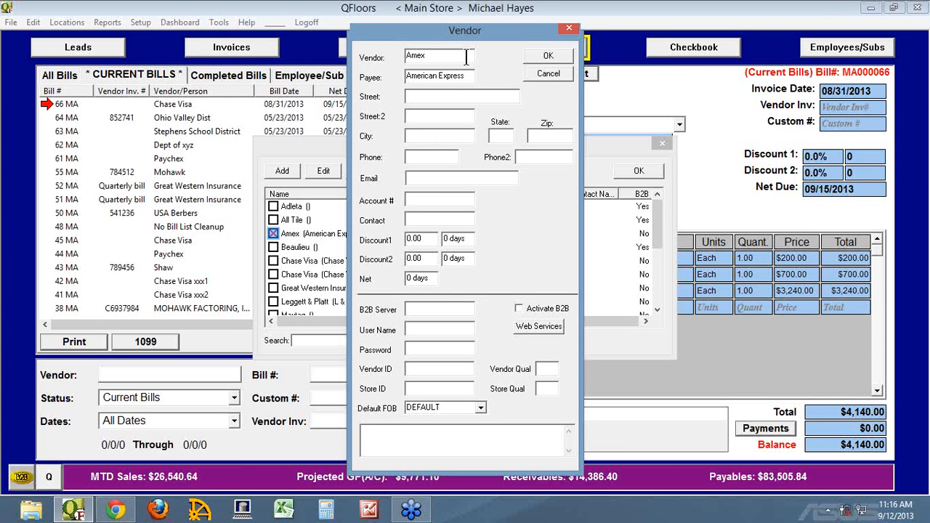
pyautogui.write('Purchases')
pyautogui.click(536, 55)
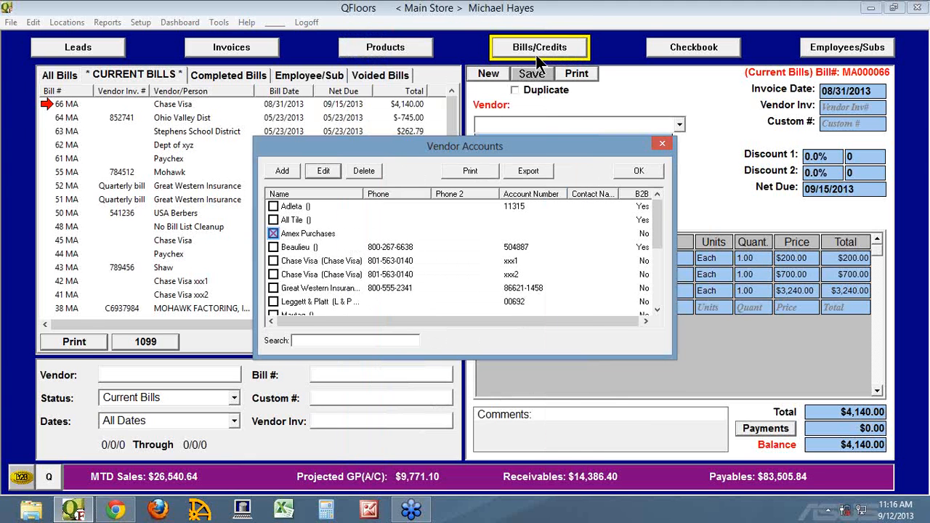
pyautogui.click(640, 170)
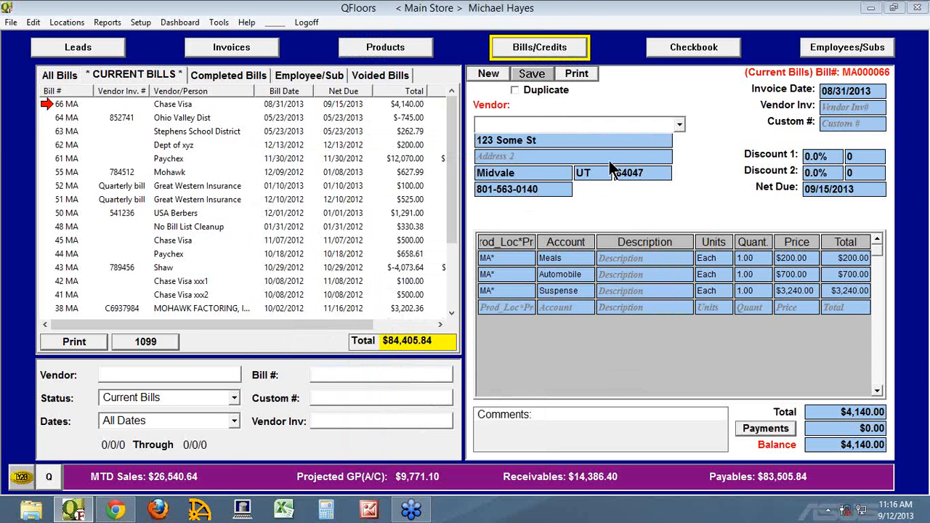
# Step: Reopen Chase Visa bill 66 and look up the Amex Purchases vendor account
pyautogui.click(50, 104)
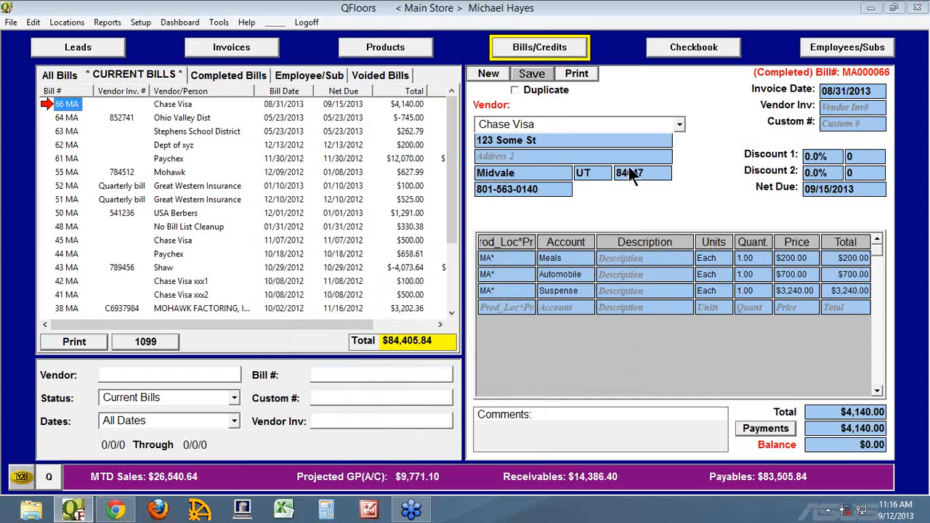
pyautogui.click(140, 22)
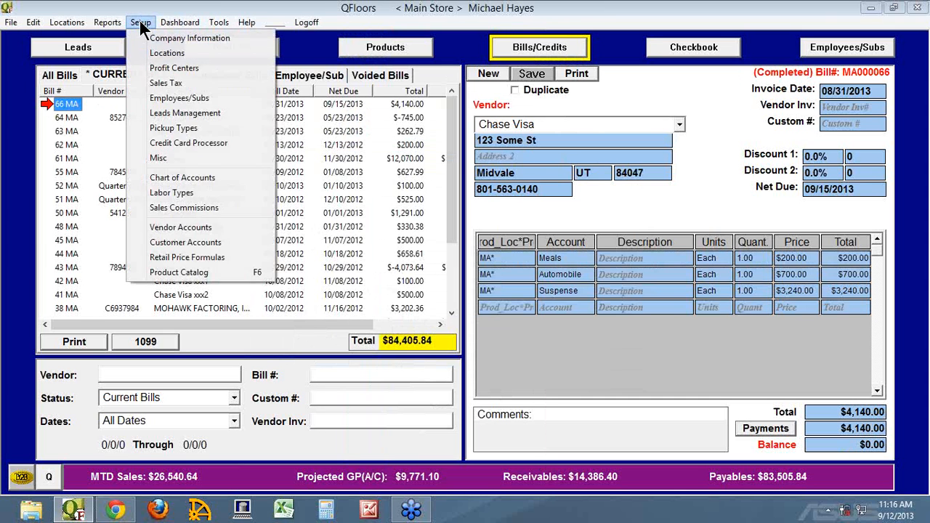
pyautogui.click(184, 228)
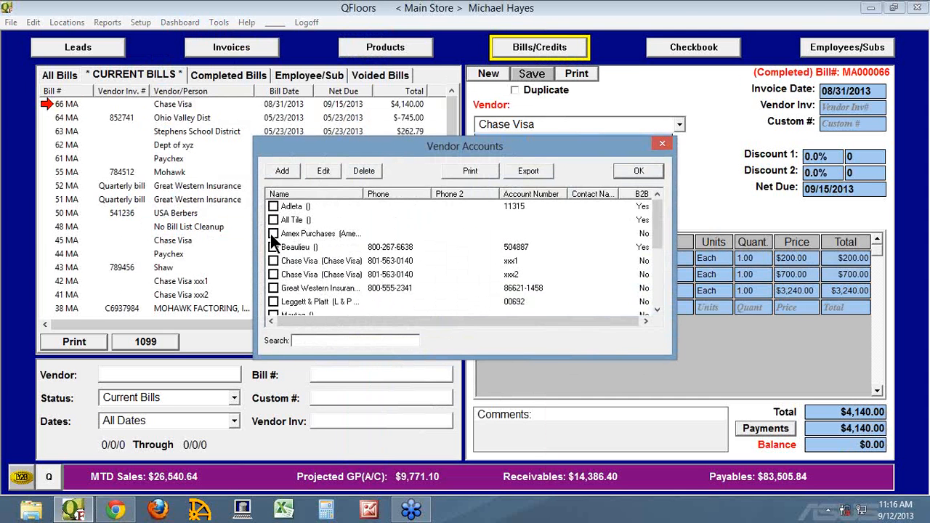
pyautogui.click(273, 233)
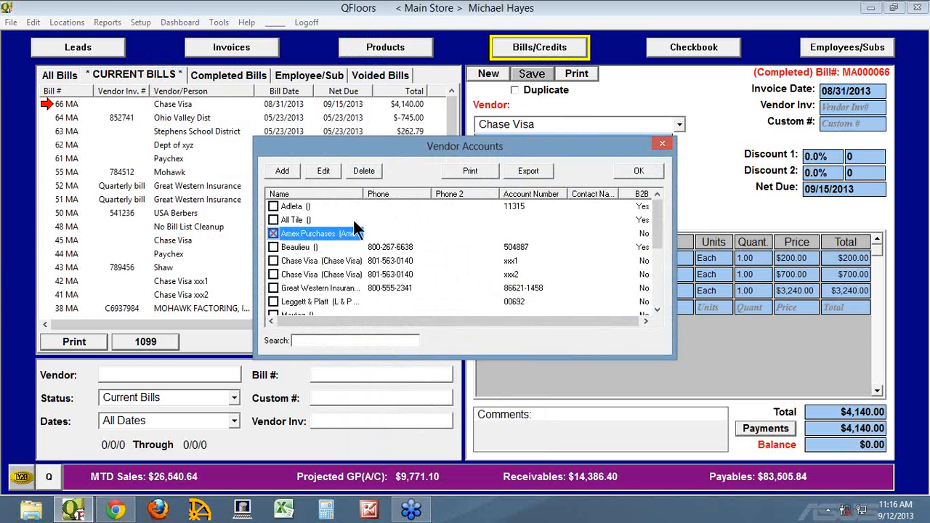
pyautogui.click(638, 172)
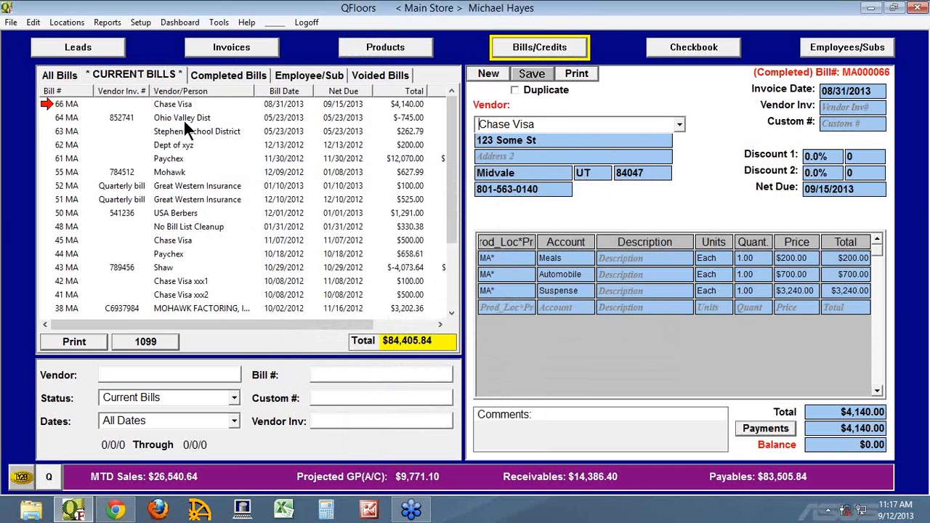
# Step: Review the Ohio Valley Dist and Mohawk bills among the current bills, and check the Amex register in the checkbook
pyautogui.click(53, 118)
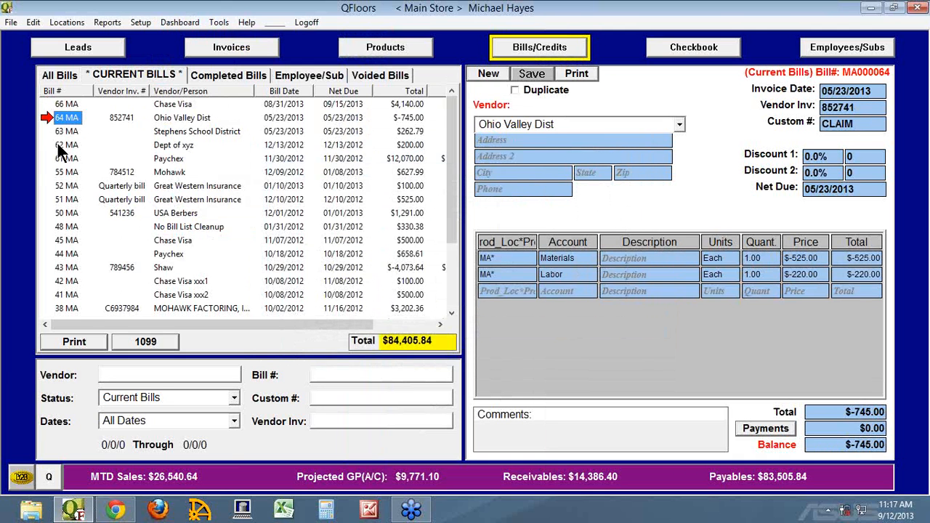
pyautogui.click(55, 172)
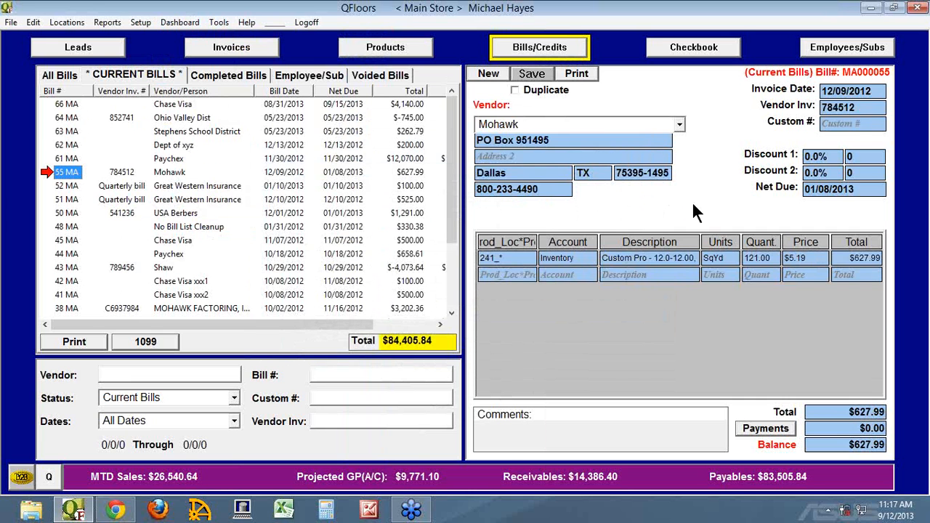
pyautogui.click(711, 50)
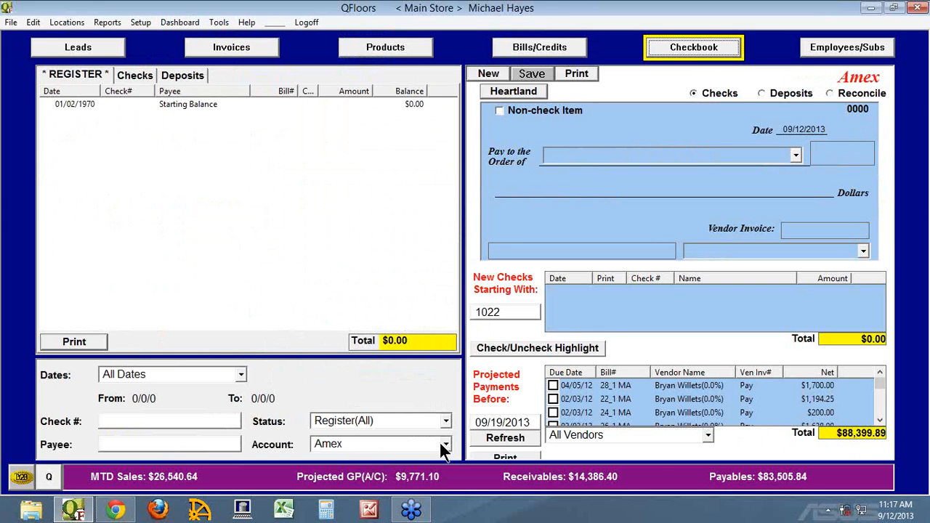
pyautogui.doubleClick(334, 444)
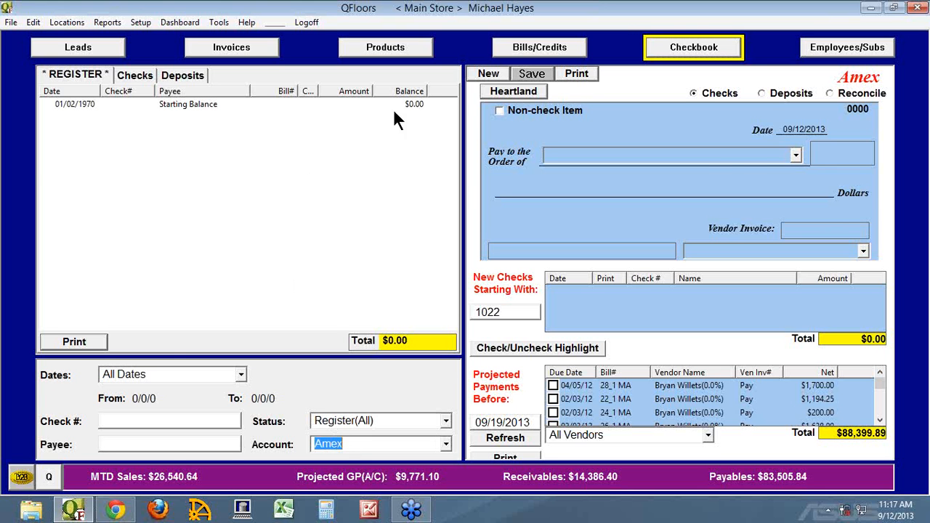
pyautogui.click(510, 46)
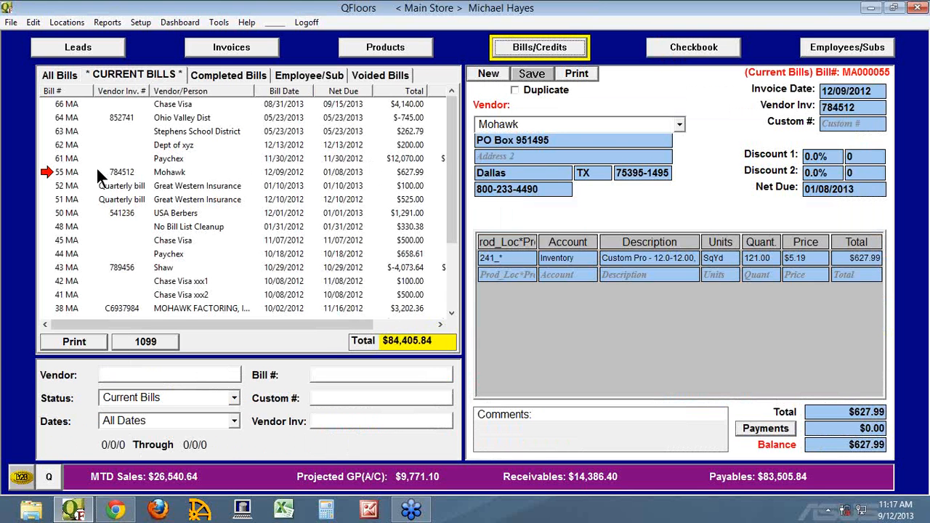
pyautogui.click(60, 175)
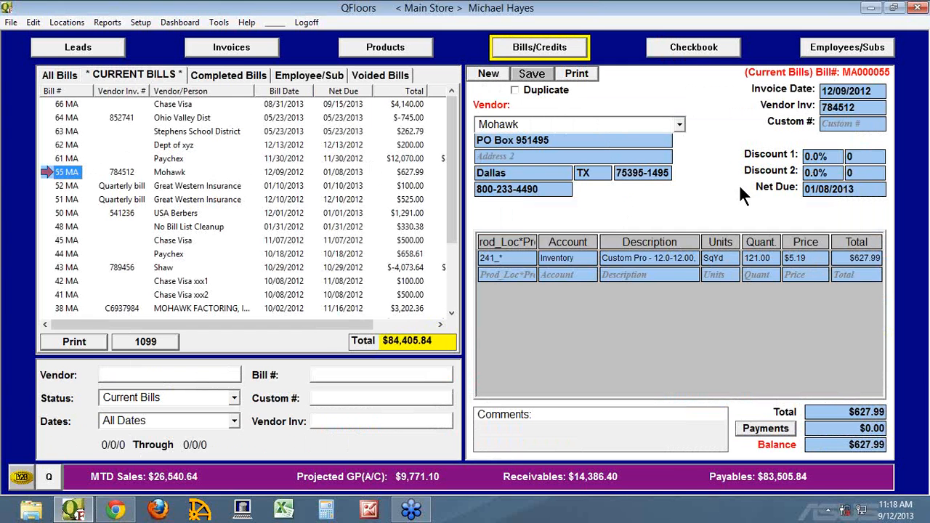
# Step: Mark the Leggett & Platt bill 7_1 for payment from the Amex checkbook account and display its new check
pyautogui.click(694, 53)
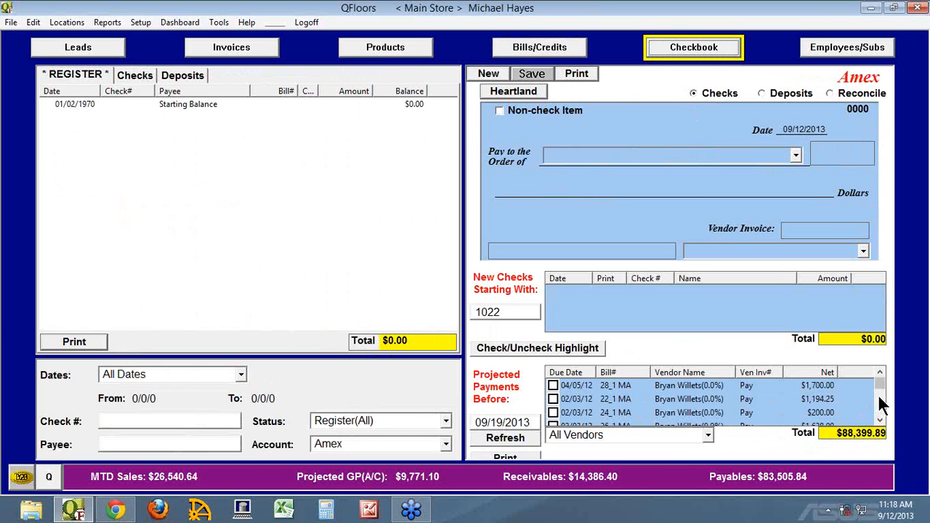
pyautogui.scroll(-1, 883, 407)
pyautogui.scroll(-1, 882, 407)
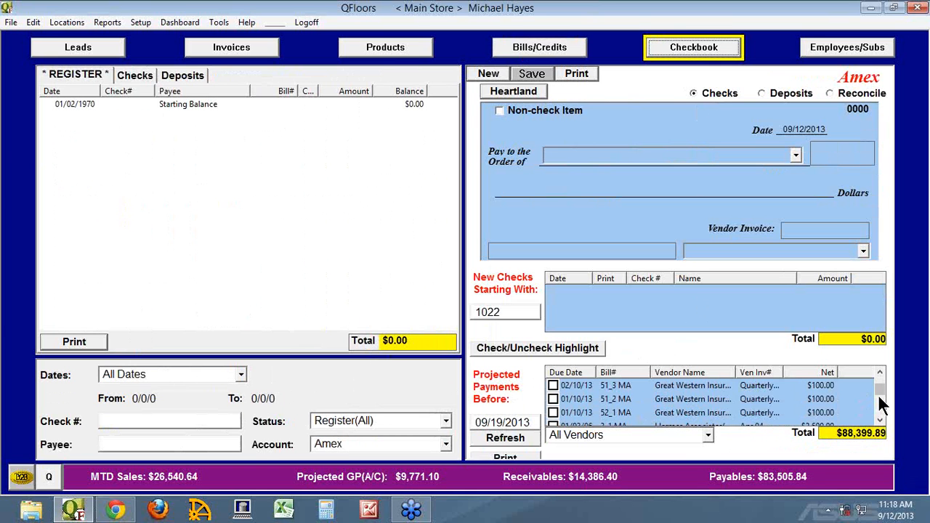
pyautogui.scroll(-1, 882, 407)
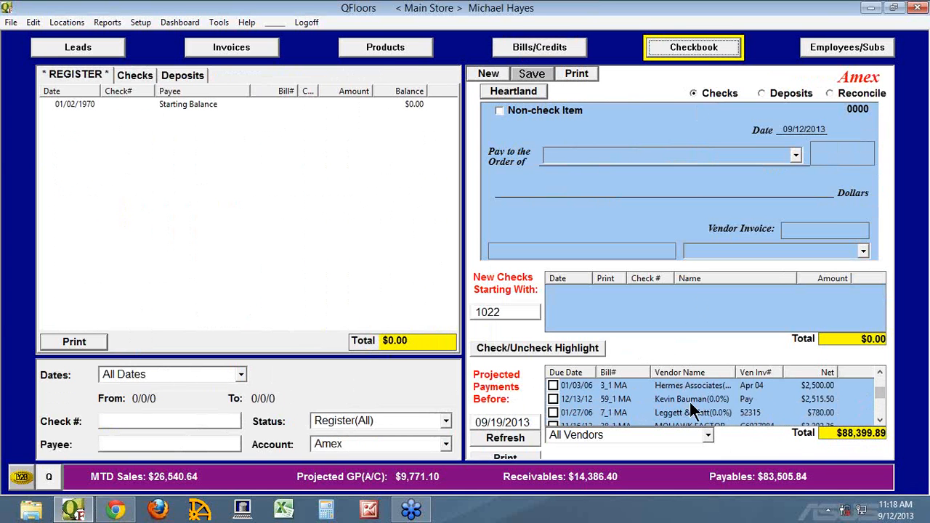
pyautogui.click(552, 412)
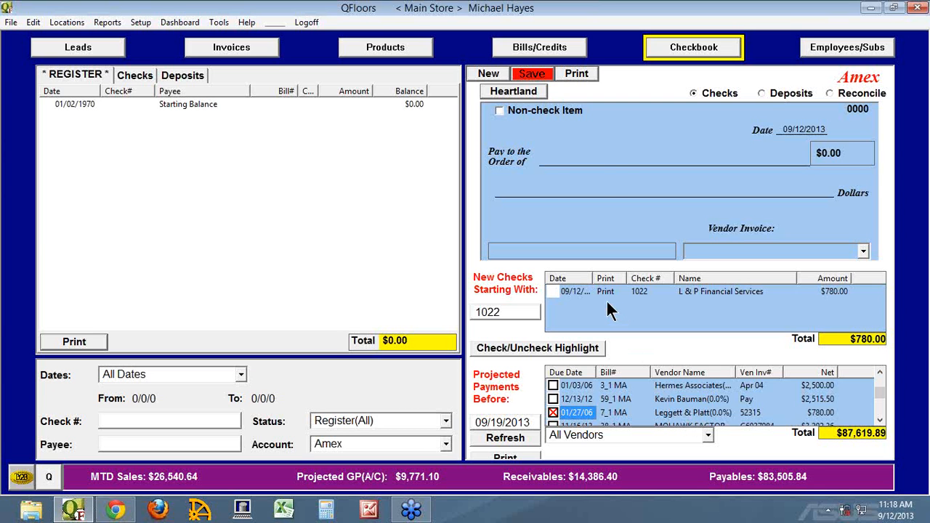
pyautogui.click(555, 290)
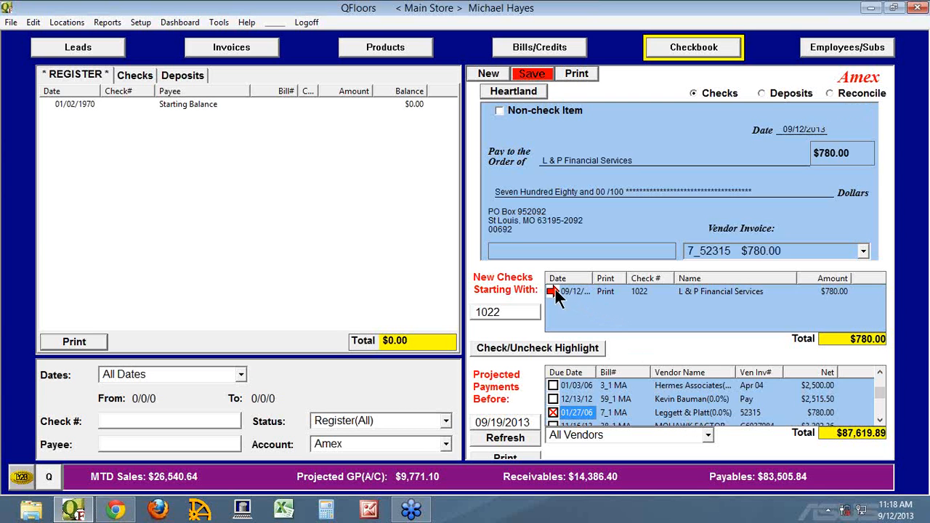
# Step: Make the L & P Financial Services payment a non-check item numbered AV5244 and save it to the Amex account
pyautogui.click(500, 111)
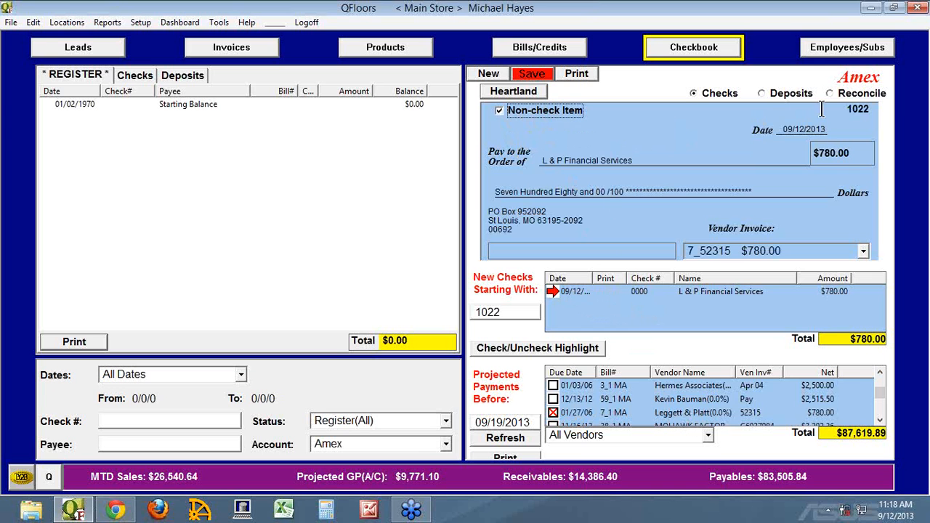
pyautogui.click(850, 109)
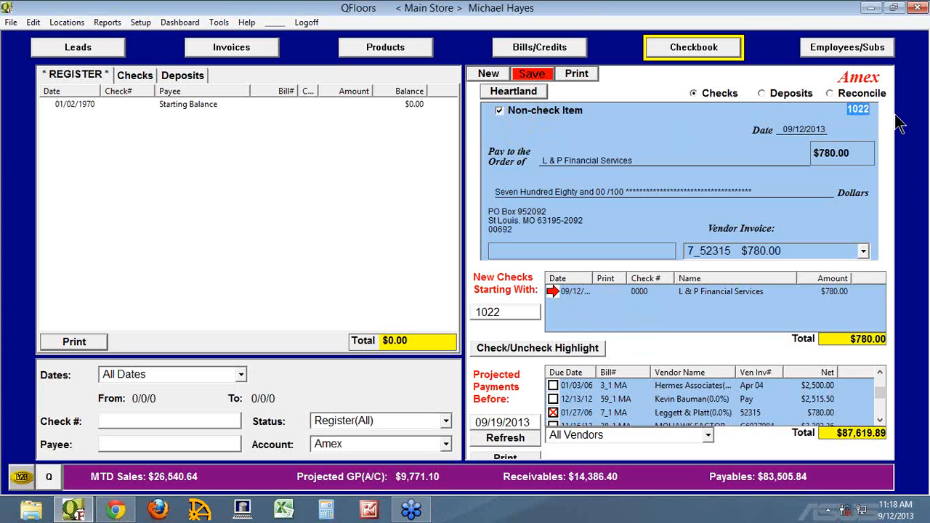
pyautogui.write('AV5244')
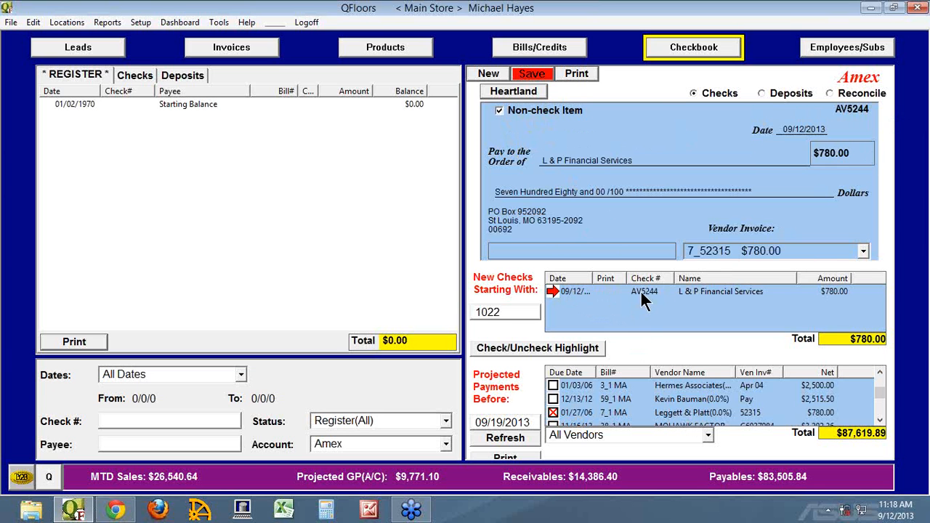
pyautogui.click(536, 74)
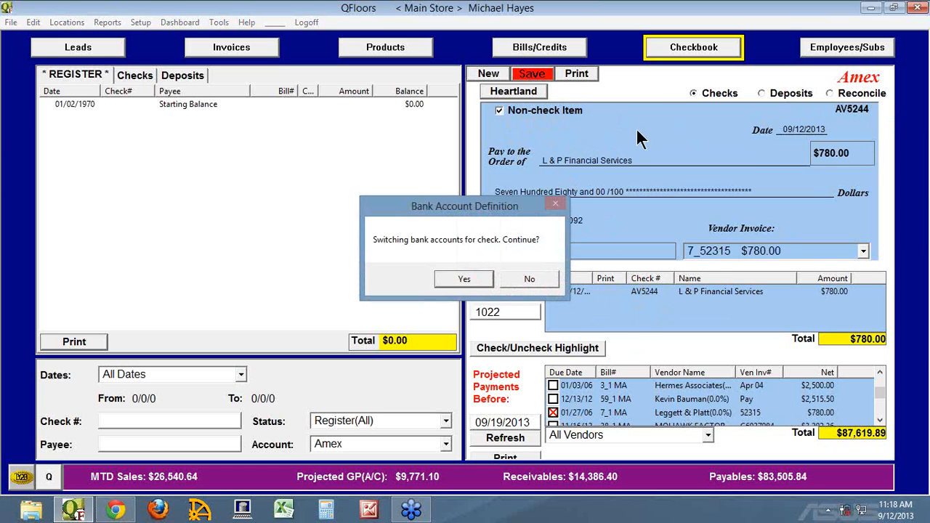
pyautogui.click(464, 279)
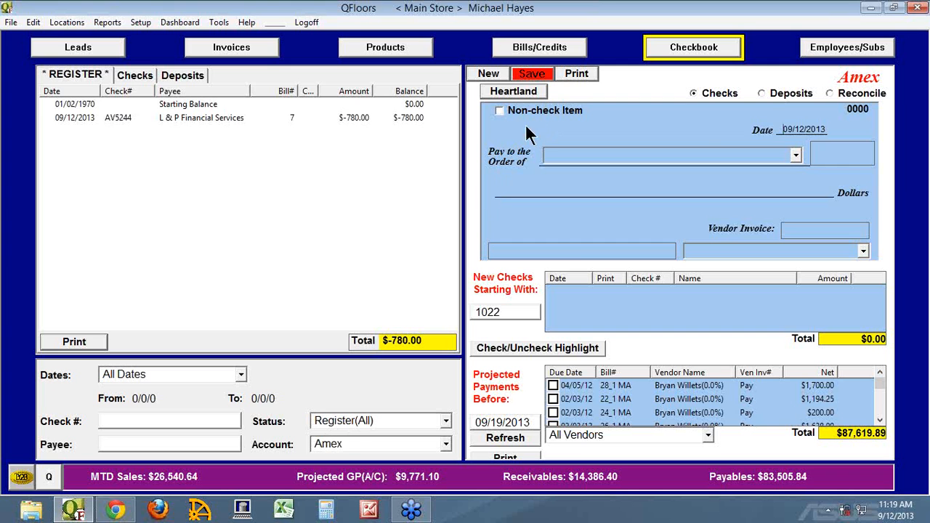
# Step: View the L & P Financial Services payment in the Amex register, discarding the blank check, and compare it with the current bills
pyautogui.click(72, 118)
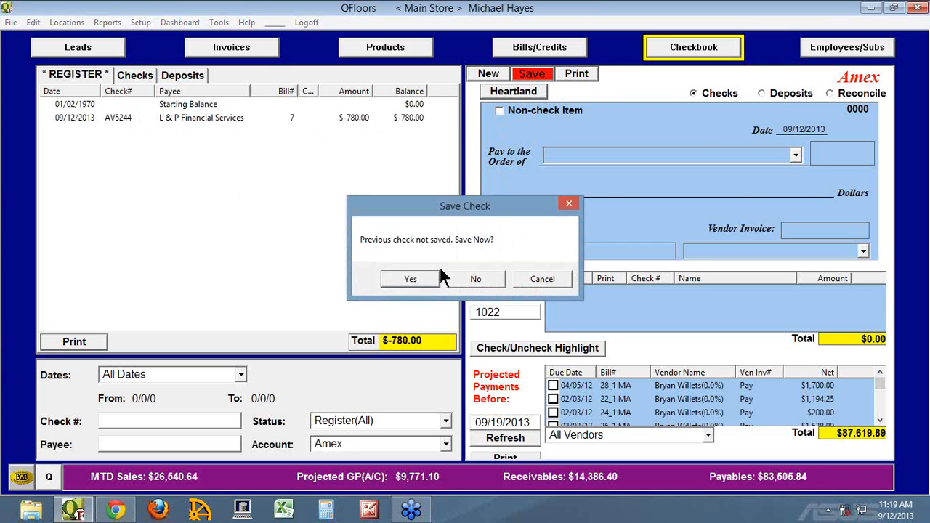
pyautogui.click(477, 277)
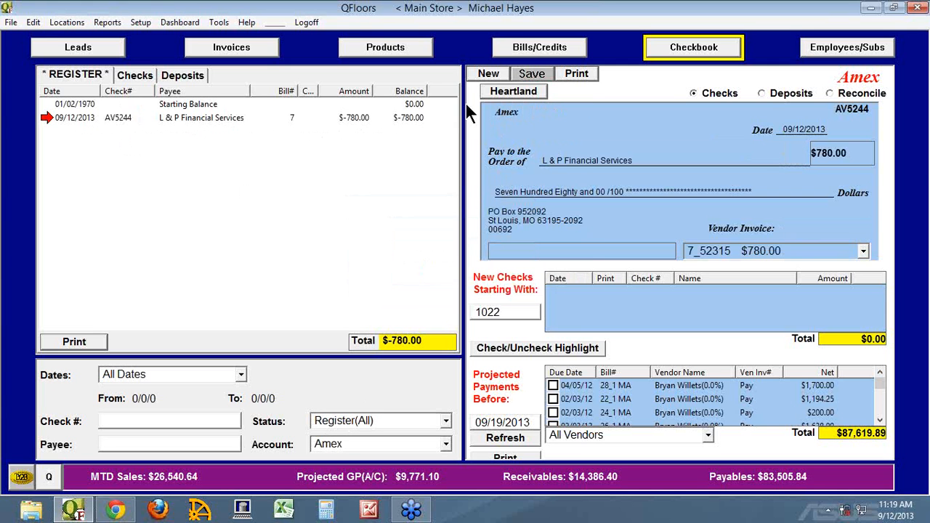
pyautogui.click(526, 57)
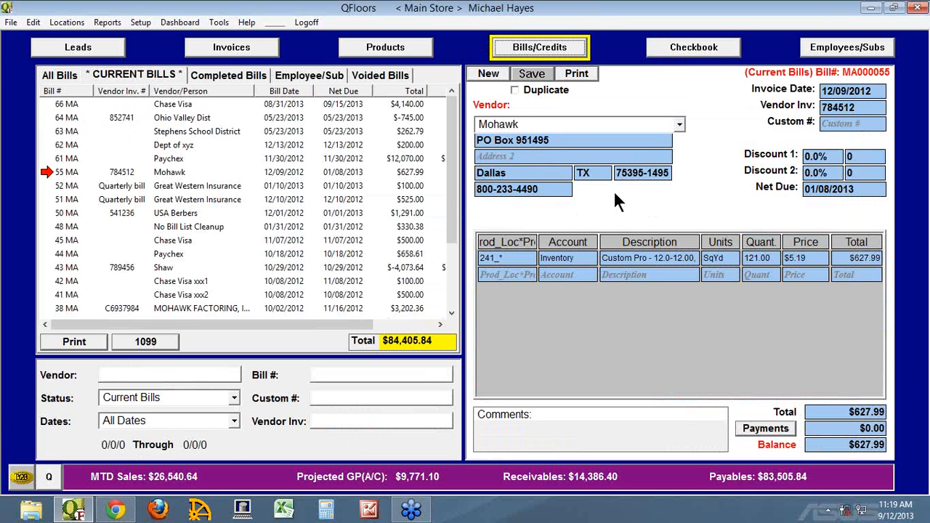
pyautogui.click(697, 49)
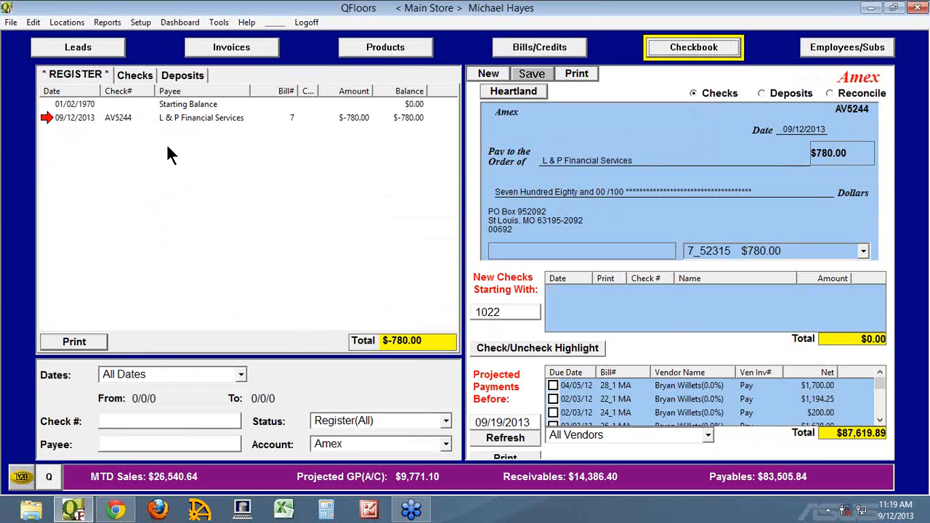
# Step: Start a new bill with Amex Purchases as the vendor
pyautogui.click(531, 52)
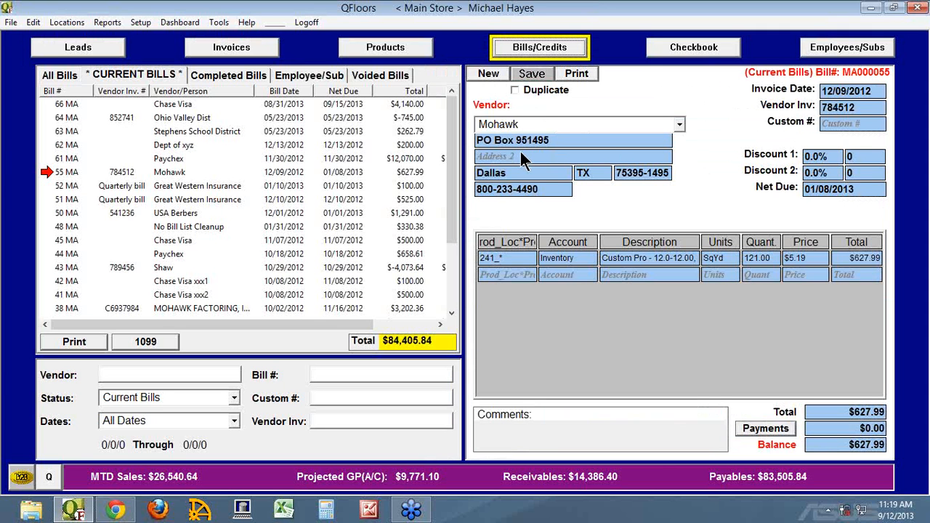
pyautogui.click(489, 73)
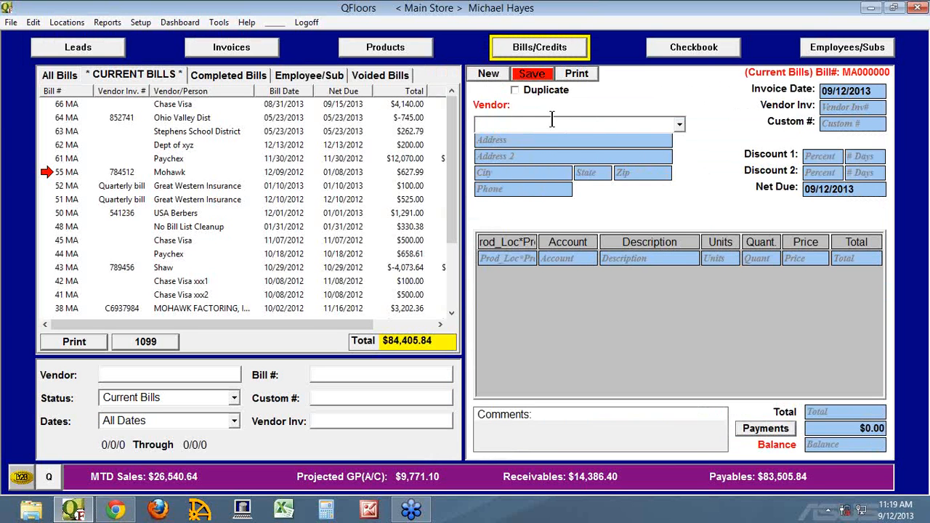
pyautogui.write('am')
pyautogui.press('Tab')
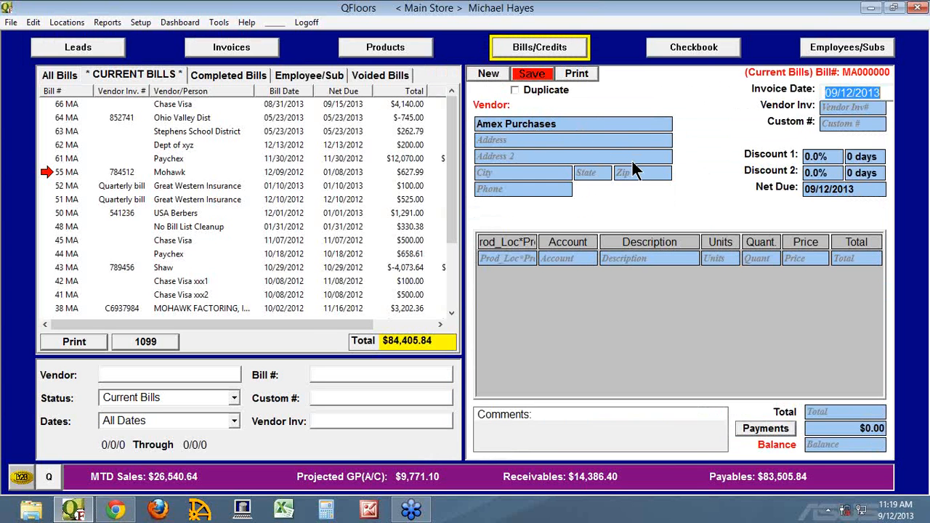
# Step: Add a Meals expense line to the Amex Purchases bill with unit Each, quantity 1 and price 100
pyautogui.click(583, 260)
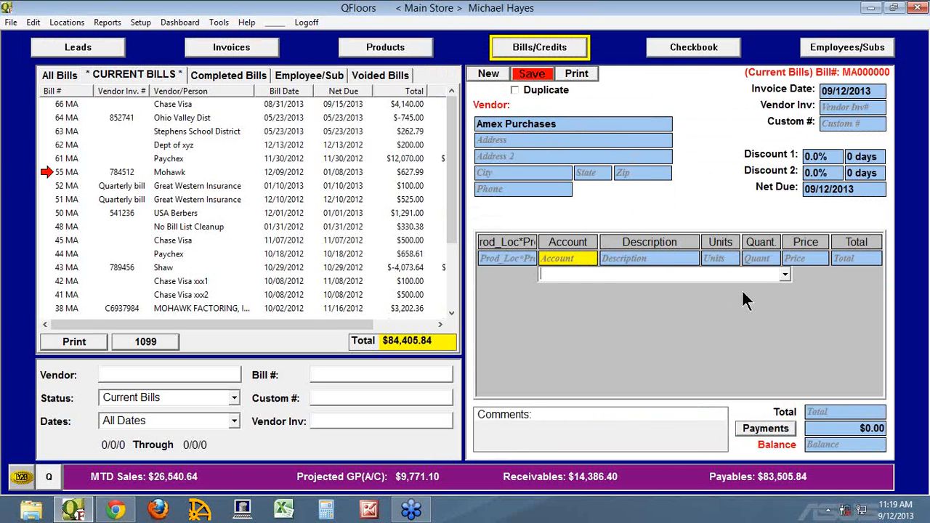
pyautogui.write('meal')
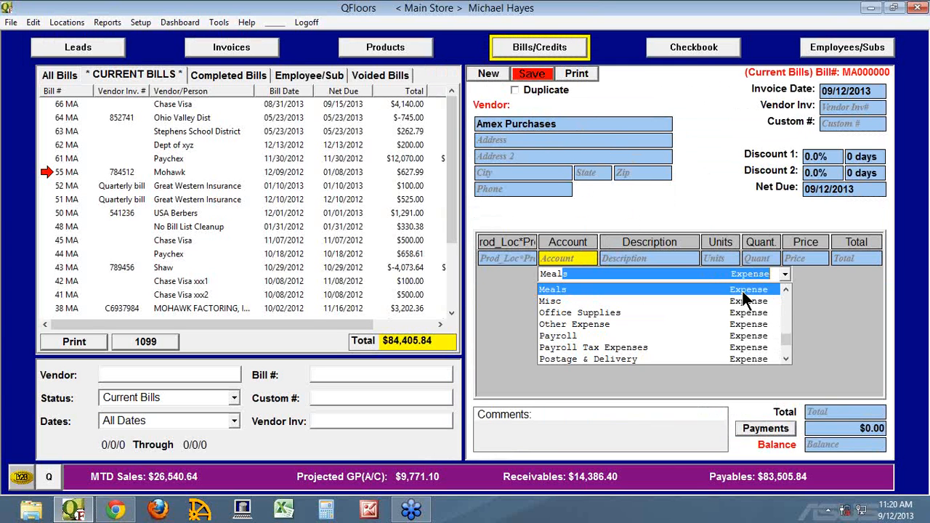
pyautogui.click(741, 290)
pyautogui.press('Tab')
pyautogui.press('Tab')
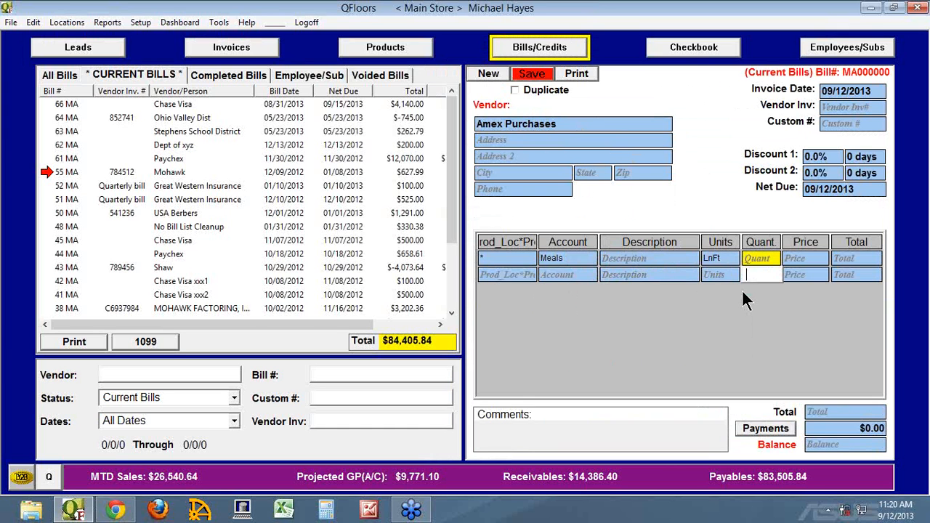
pyautogui.click(729, 259)
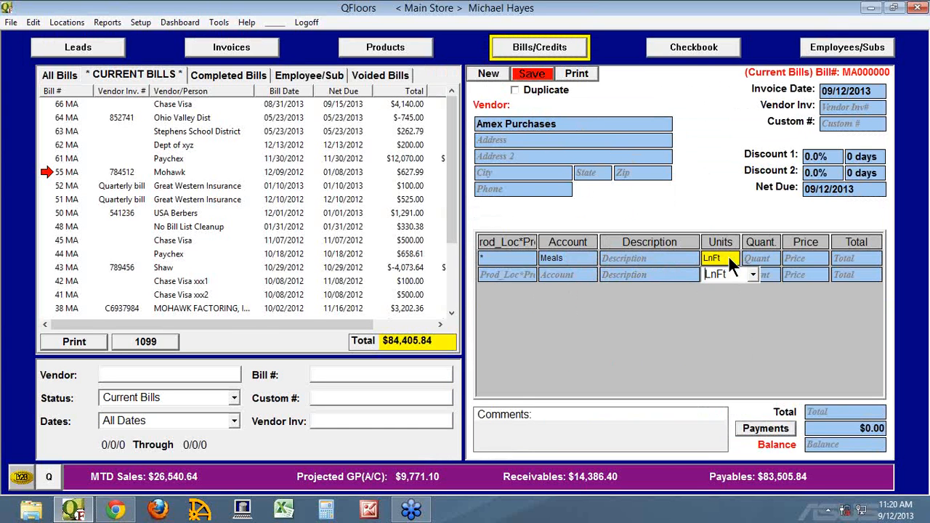
pyautogui.write('e')
pyautogui.press('Tab')
pyautogui.write('1')
pyautogui.press('Tab')
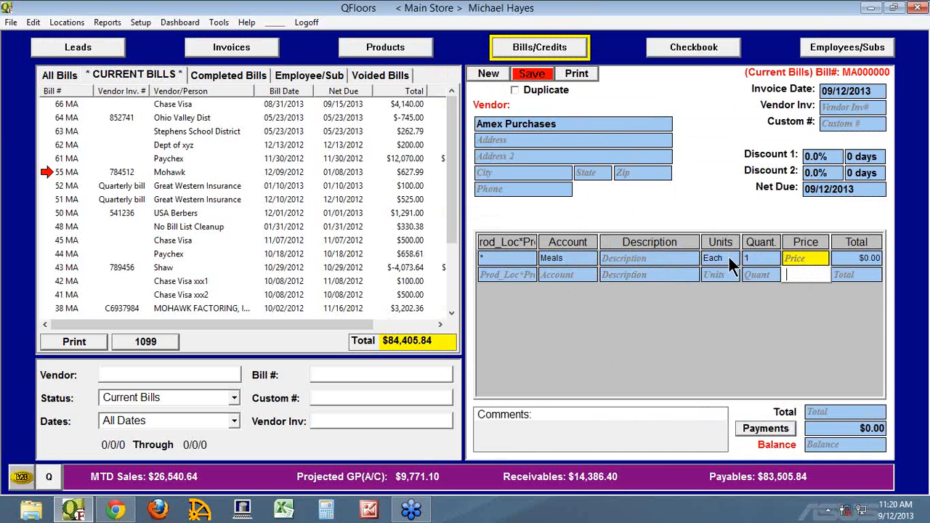
pyautogui.write('100')
pyautogui.press('Tab')
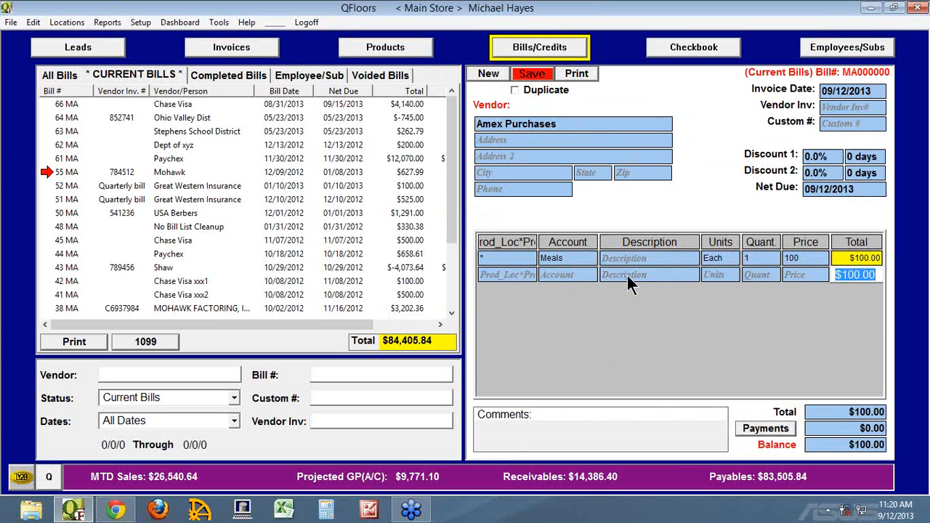
# Step: Add an Automobile line to the Amex Purchases bill with unit Each, quantity 1 and price 200
pyautogui.click(579, 274)
pyautogui.write('au')
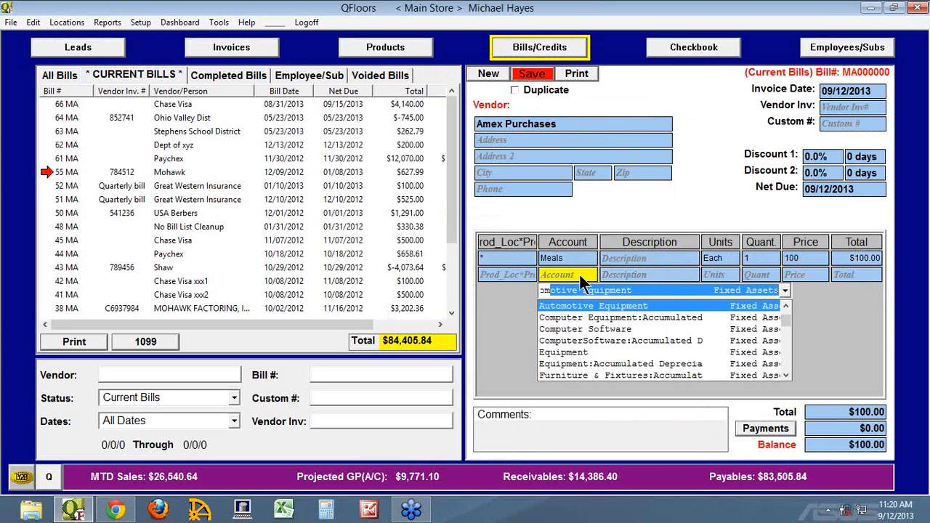
pyautogui.press('Tab')
pyautogui.press('Tab')
pyautogui.press('Tab')
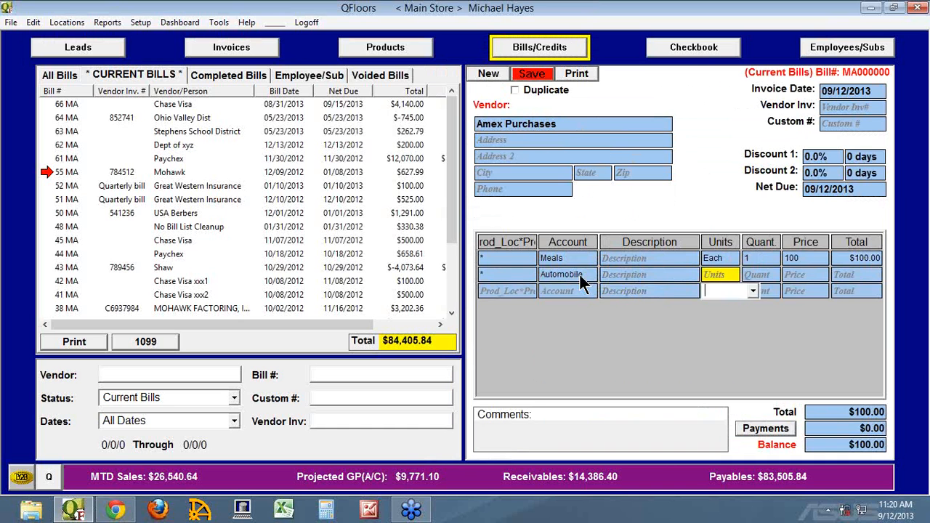
pyautogui.write('1')
pyautogui.press('Tab')
pyautogui.write('200')
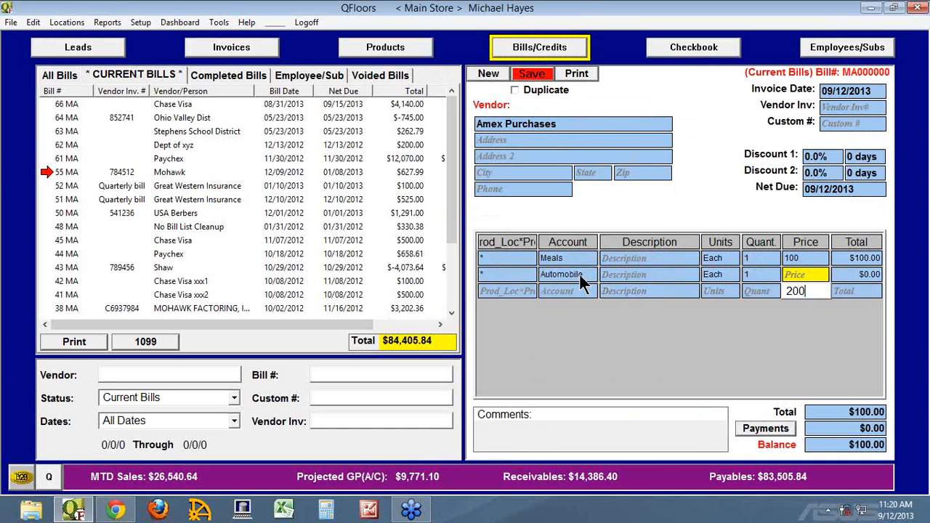
pyautogui.press('Tab')
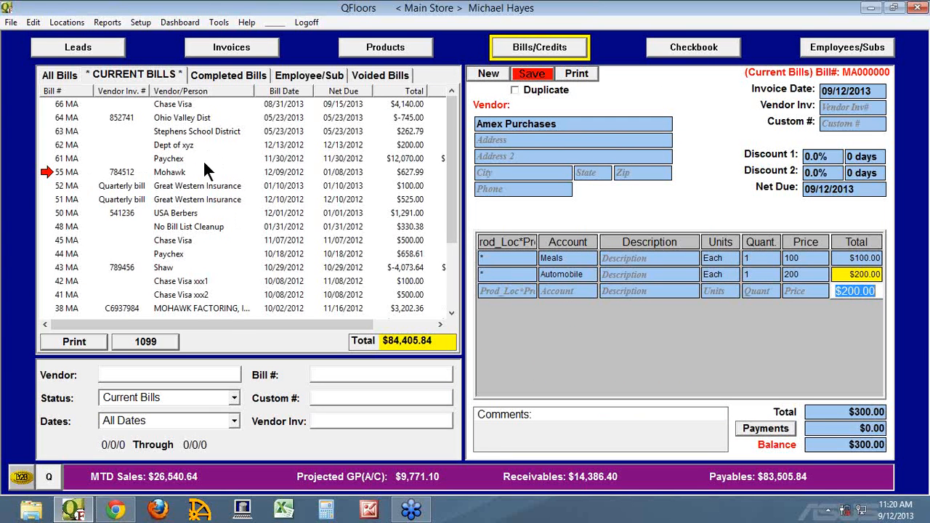
# Step: Pay Mohawk bill 55 (784512) from the Amex account as a non-check item and save the payment
pyautogui.click(673, 52)
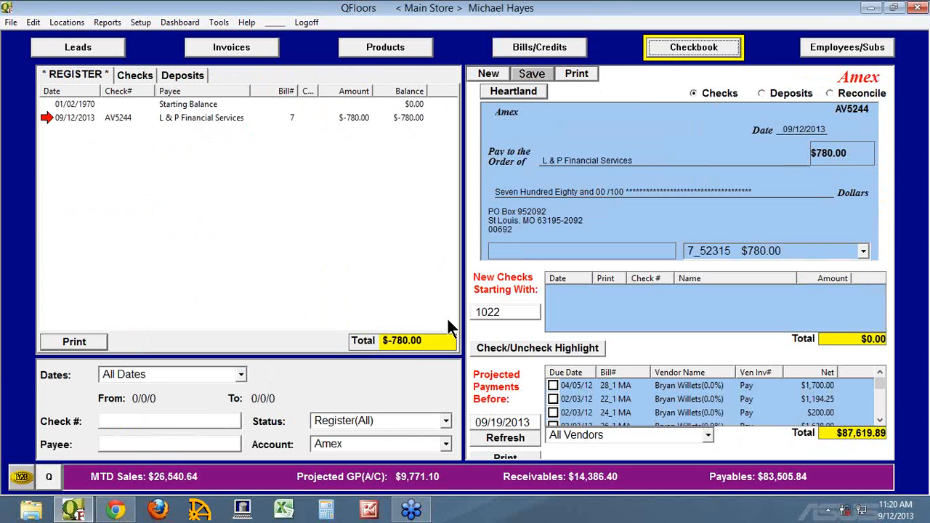
pyautogui.scroll(-6, 881, 404)
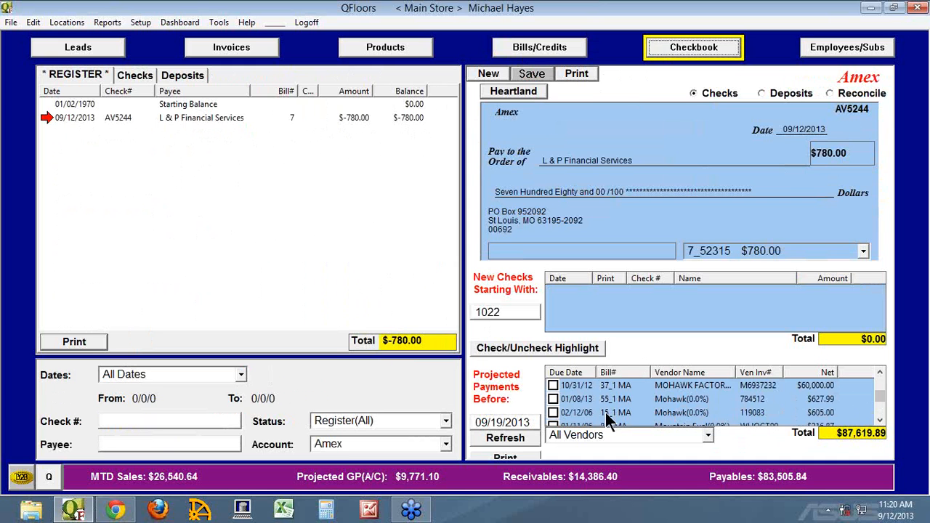
pyautogui.click(553, 399)
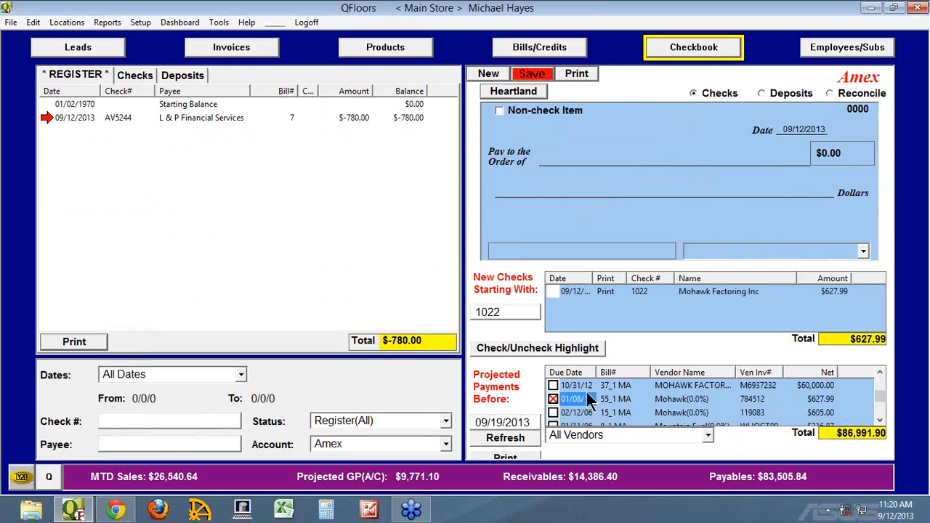
pyautogui.click(553, 293)
pyautogui.click(500, 110)
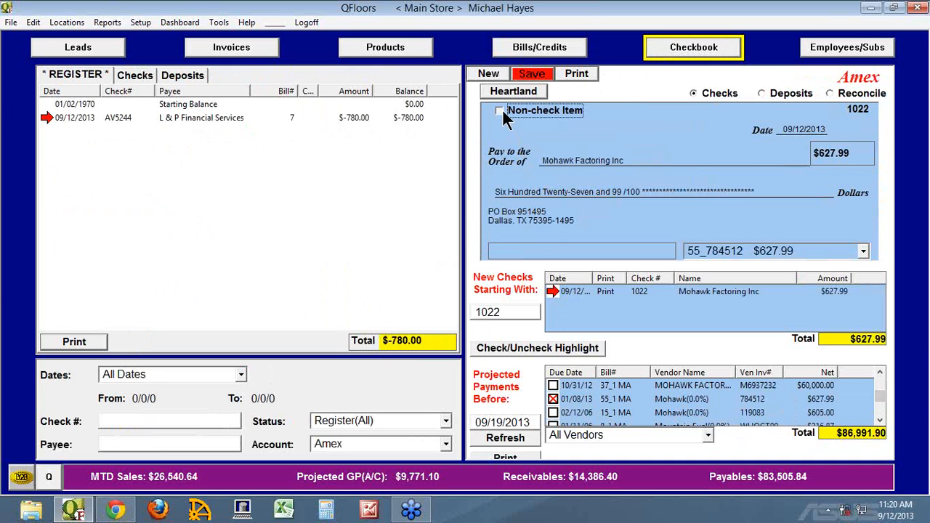
pyautogui.click(535, 76)
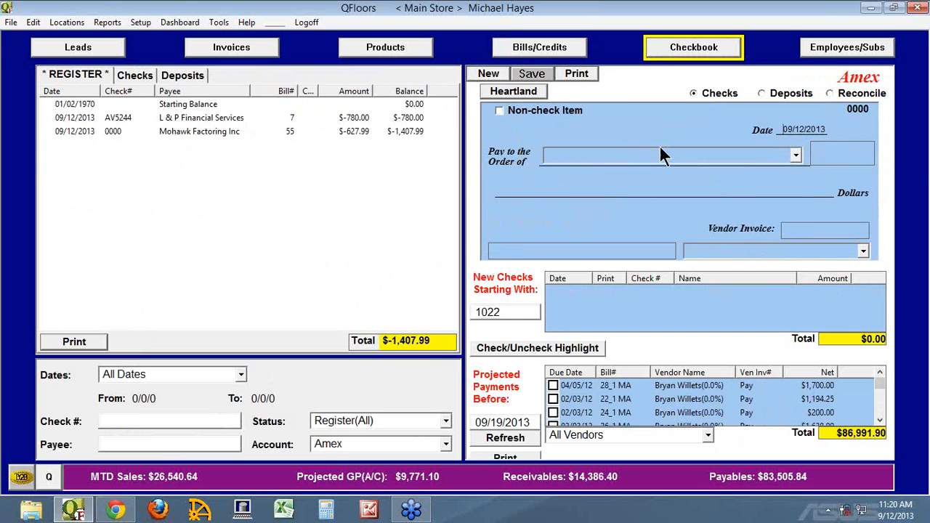
# Step: Refresh the current bills, then save the Amex Purchases bill with a scheduled payoff of $300.00 due 09/12/2013
pyautogui.click(538, 48)
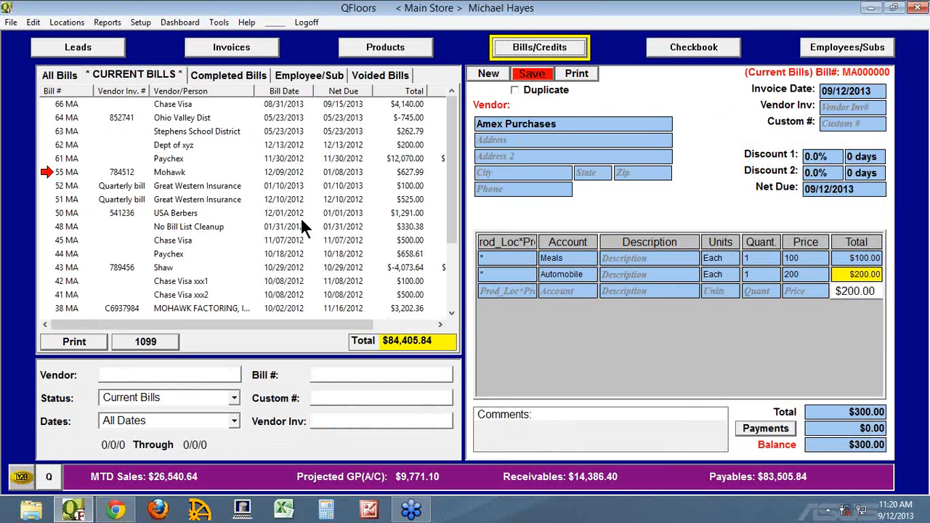
pyautogui.click(134, 75)
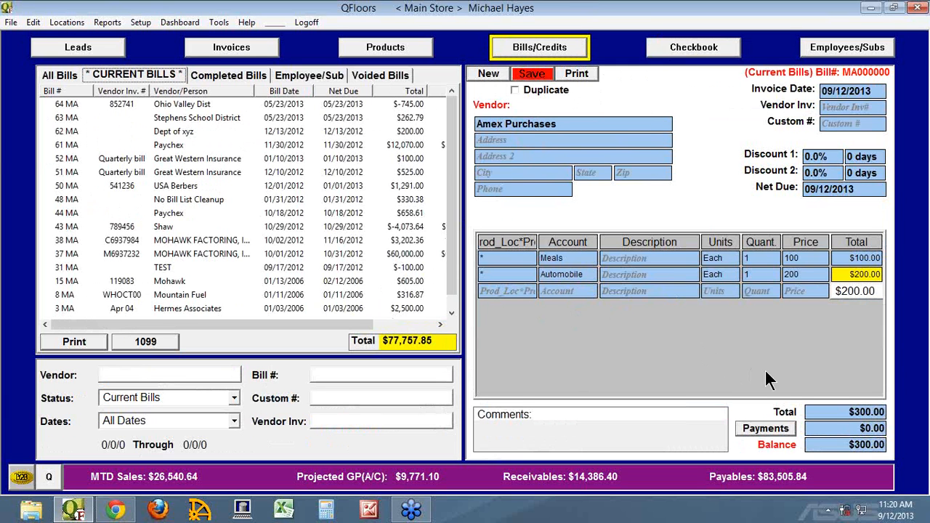
pyautogui.click(536, 73)
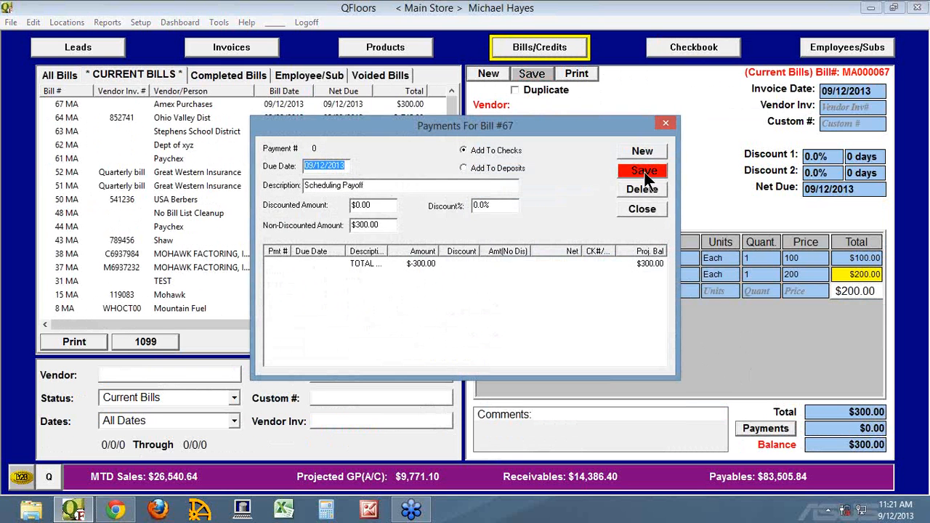
pyautogui.click(643, 172)
pyautogui.click(642, 208)
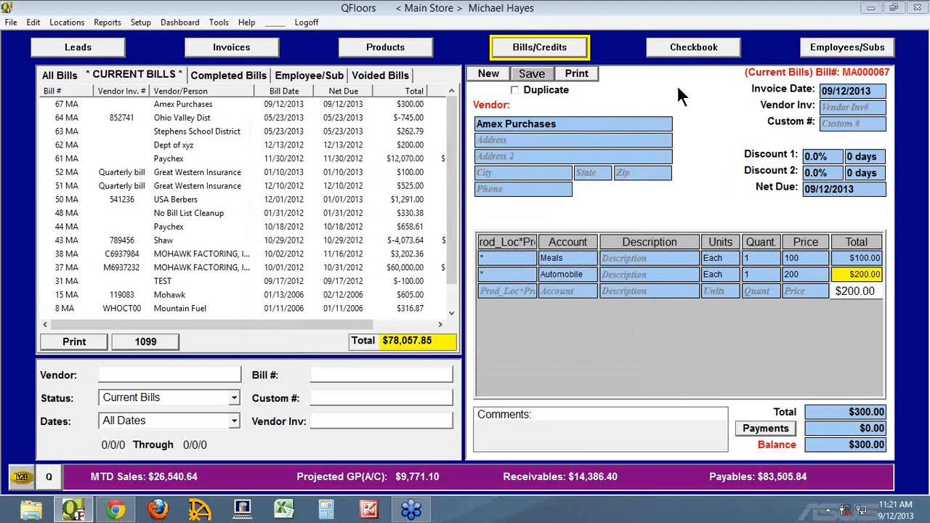
# Step: Refresh the projected payments and pay the Amex Purchases bill from the Amex account as a non-check item
pyautogui.click(691, 52)
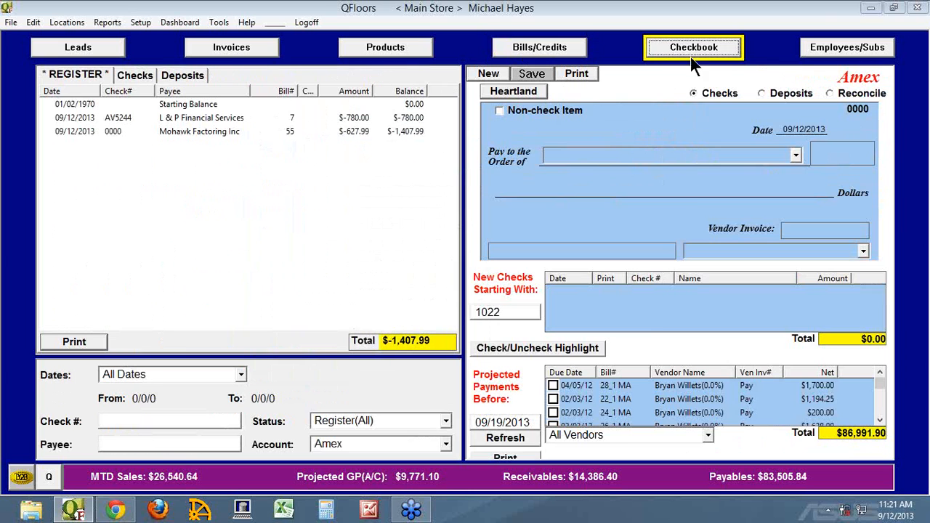
pyautogui.click(517, 438)
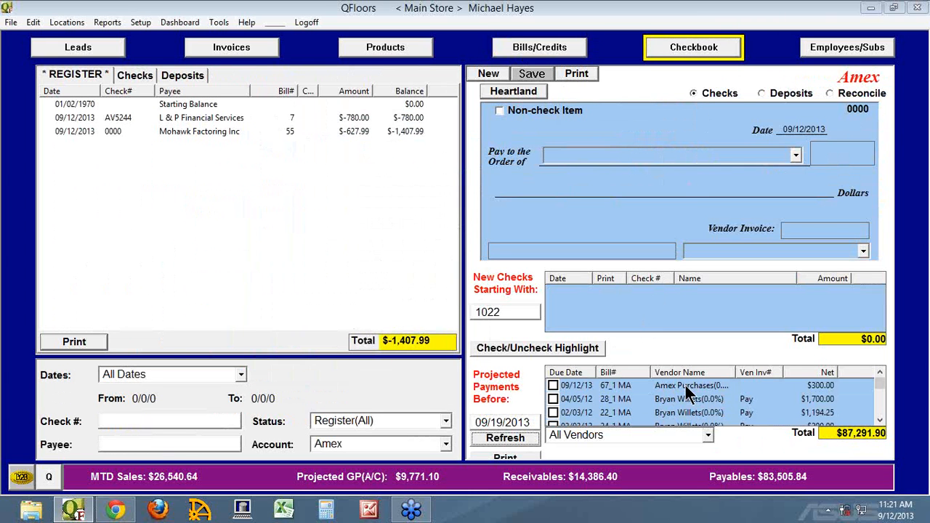
pyautogui.click(553, 386)
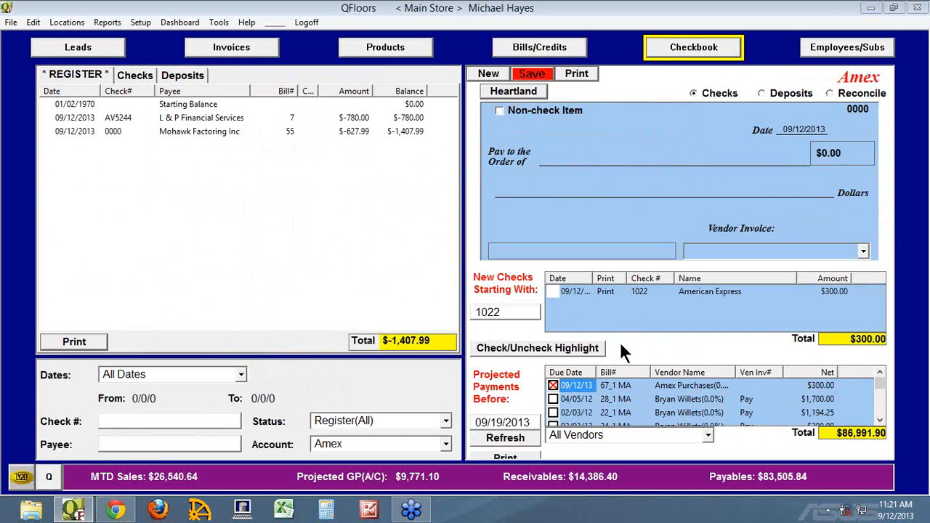
pyautogui.click(551, 290)
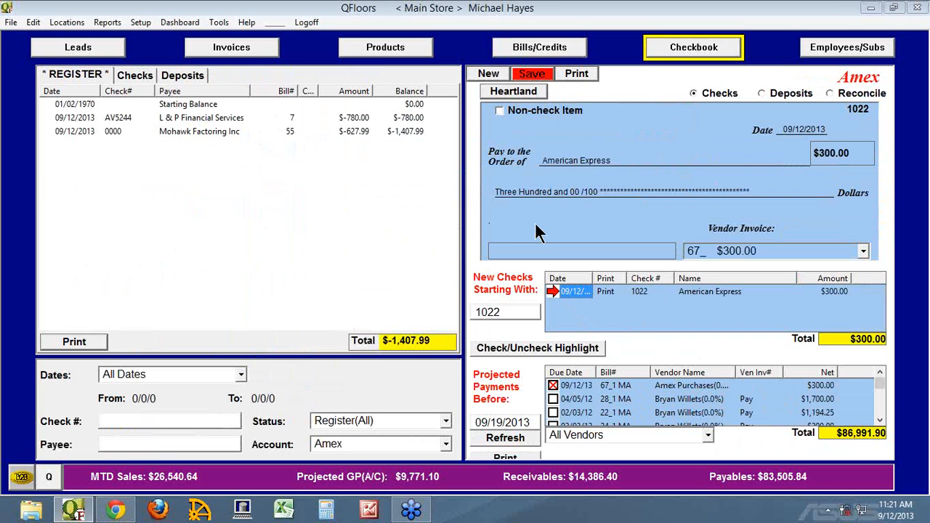
pyautogui.click(500, 111)
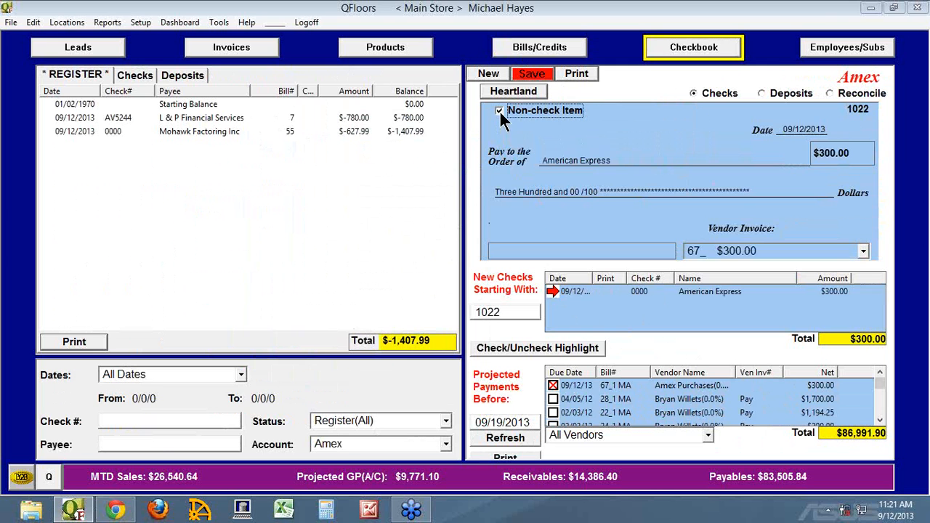
pyautogui.click(533, 74)
pyautogui.click(532, 73)
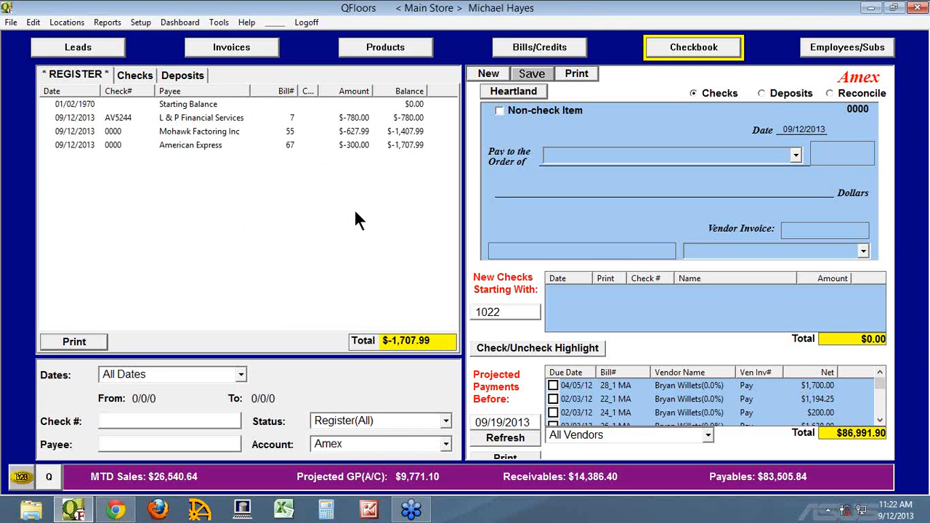
# Step: Switch the checkbook register to the Bank of America account
pyautogui.click(445, 443)
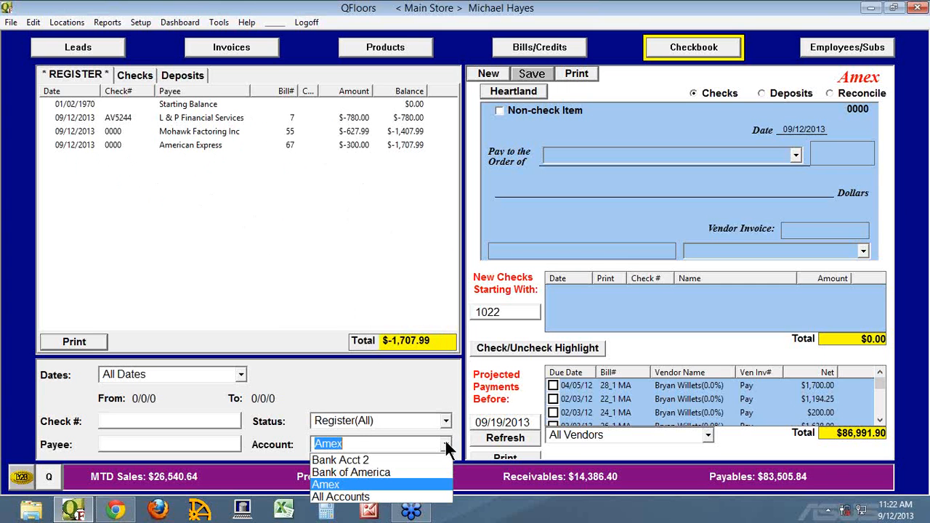
pyautogui.click(362, 473)
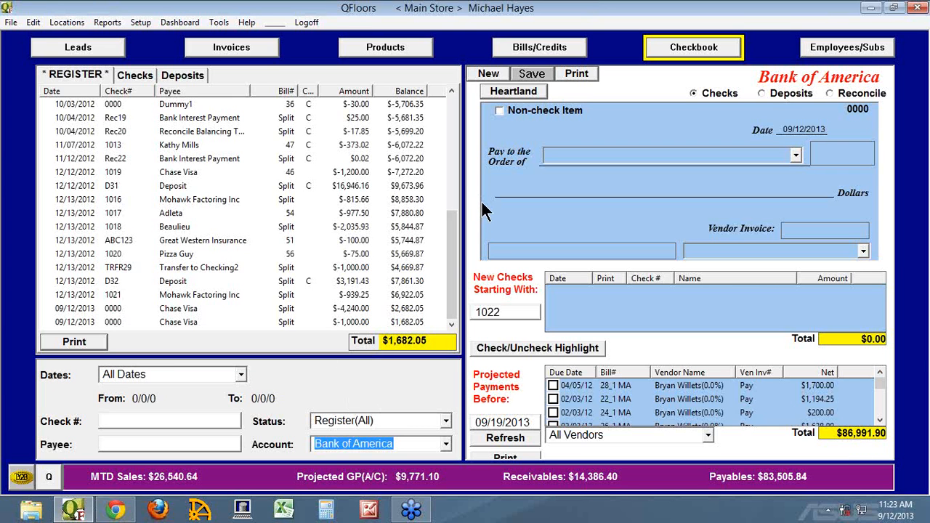
pyautogui.click(446, 444)
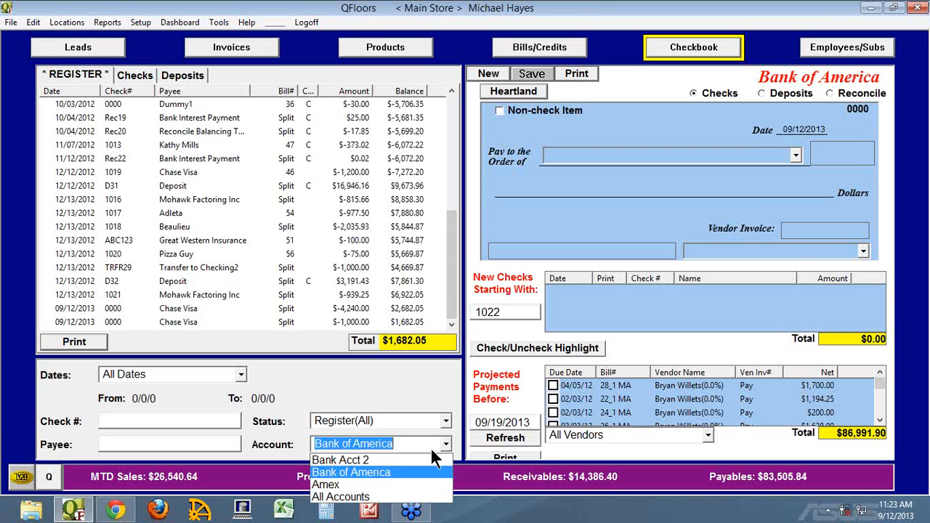
pyautogui.click(347, 471)
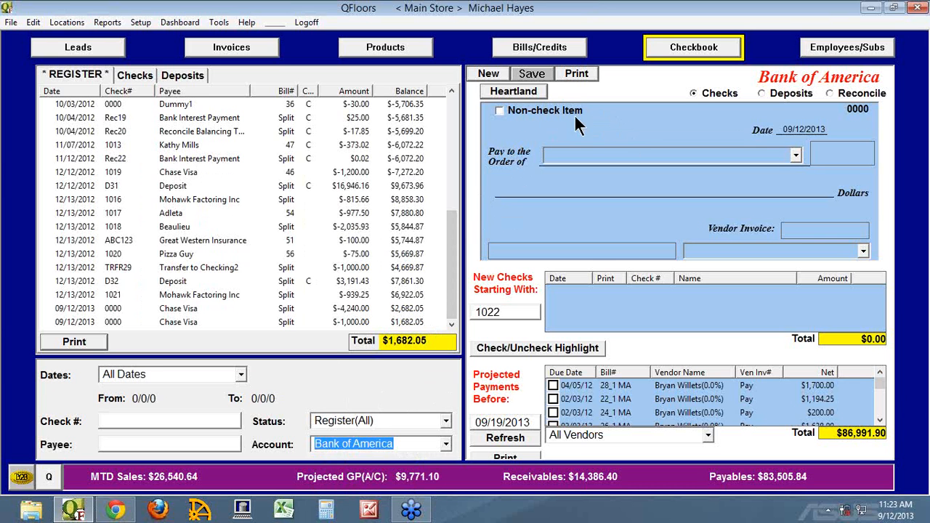
pyautogui.click(489, 75)
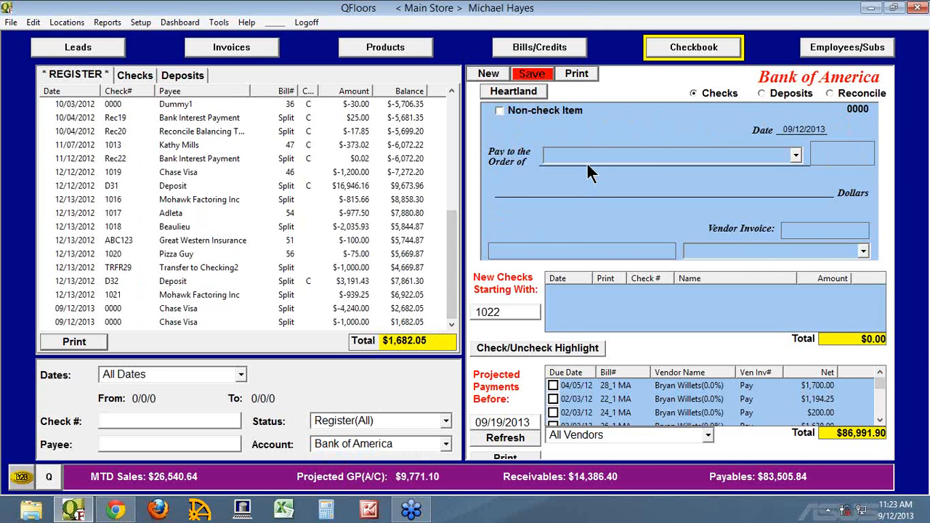
pyautogui.click(499, 110)
pyautogui.moveTo(501, 312); pyautogui.dragTo(472, 313)
pyautogui.click(505, 313)
pyautogui.click(767, 155)
pyautogui.write('Am')
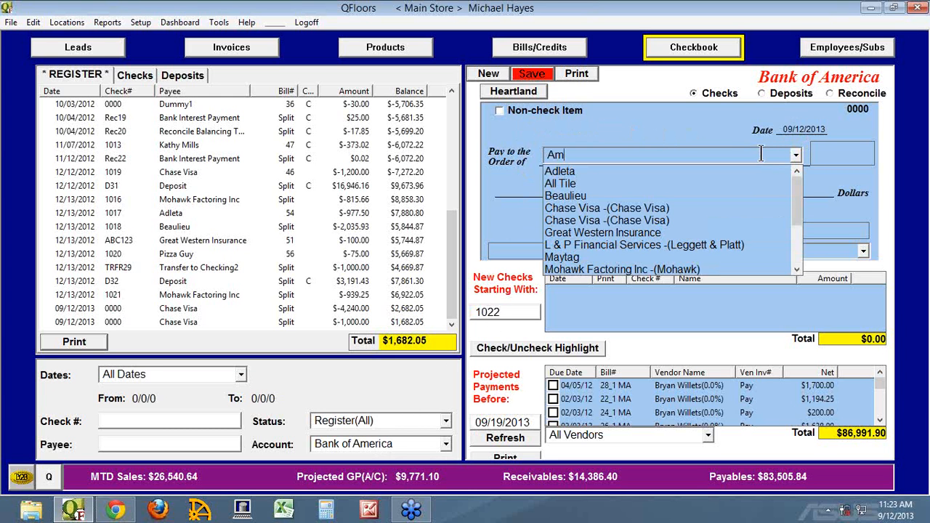
pyautogui.click(727, 138)
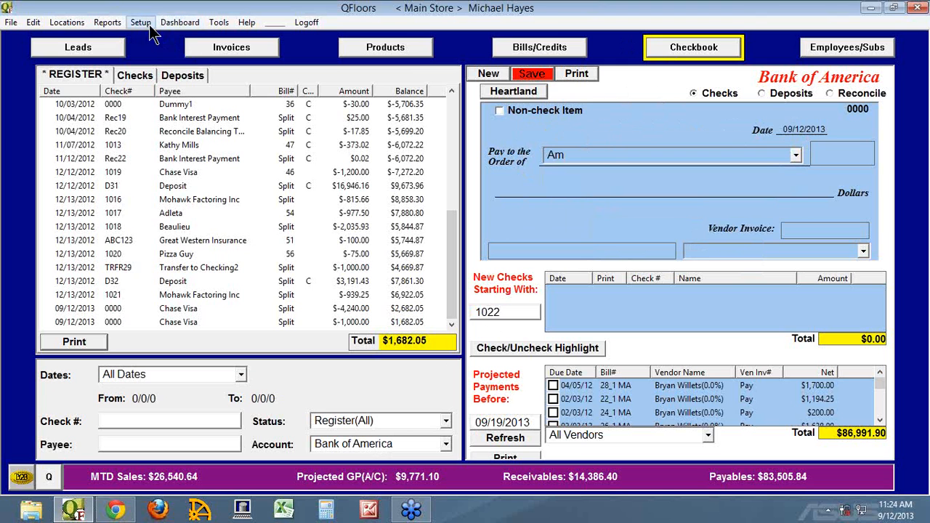
# Step: Close and reopen QFloors, logging on with the user name and account password
pyautogui.click(918, 8)
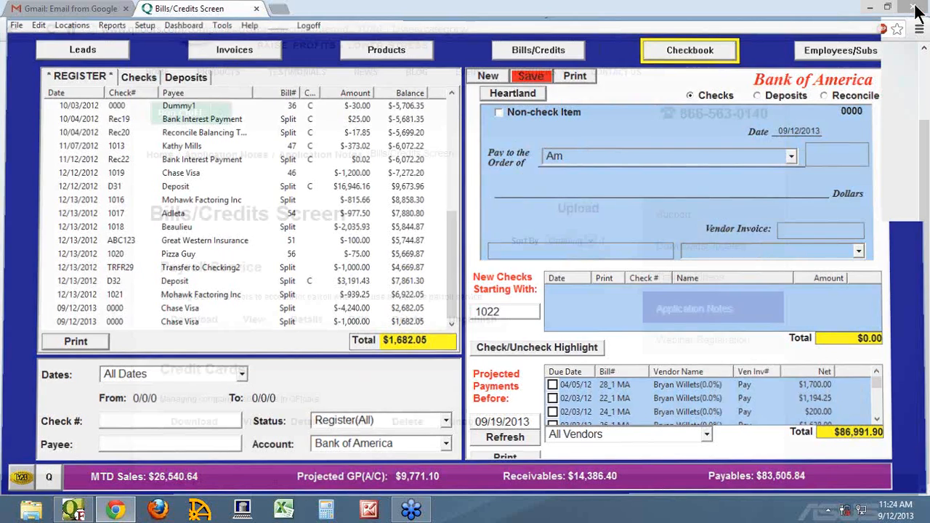
pyautogui.click(74, 512)
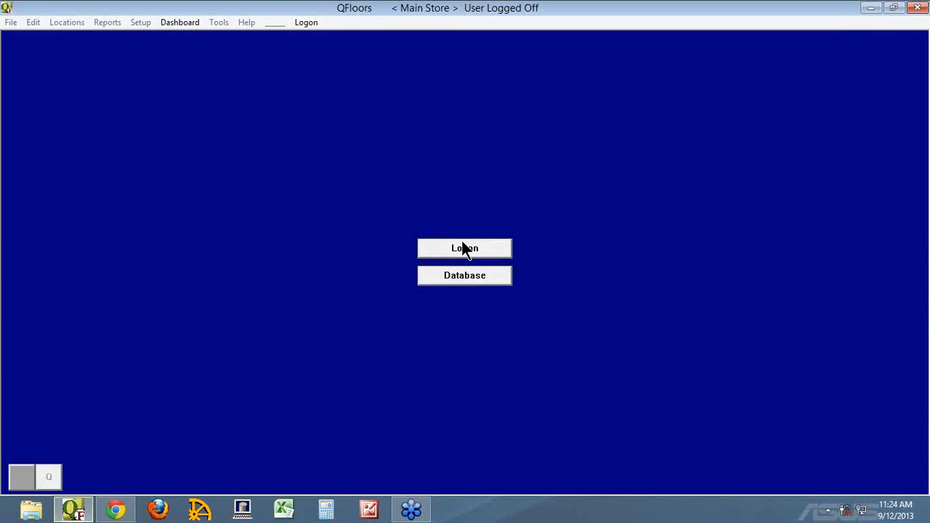
pyautogui.click(462, 247)
pyautogui.write('qfloors')
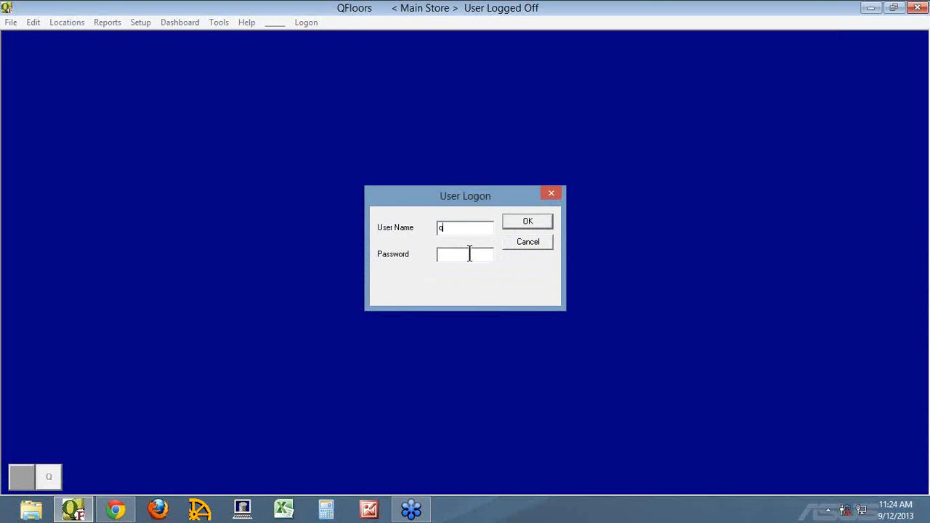
pyautogui.press('Tab')
pyautogui.write('qfloors')
pyautogui.press('Return')
# Step: Start a new non-check payment from the Bank of America account with American Express (Amex Purchases) as the payee
pyautogui.click(693, 47)
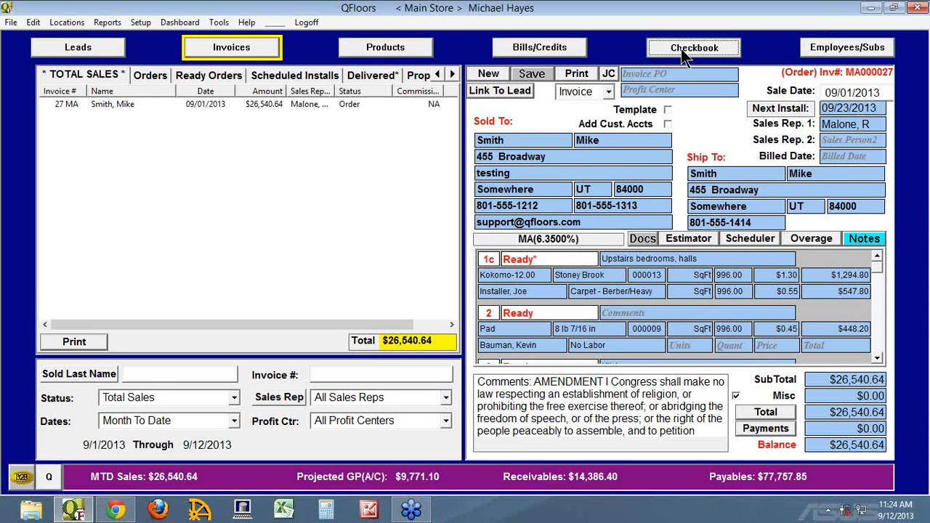
pyautogui.click(408, 444)
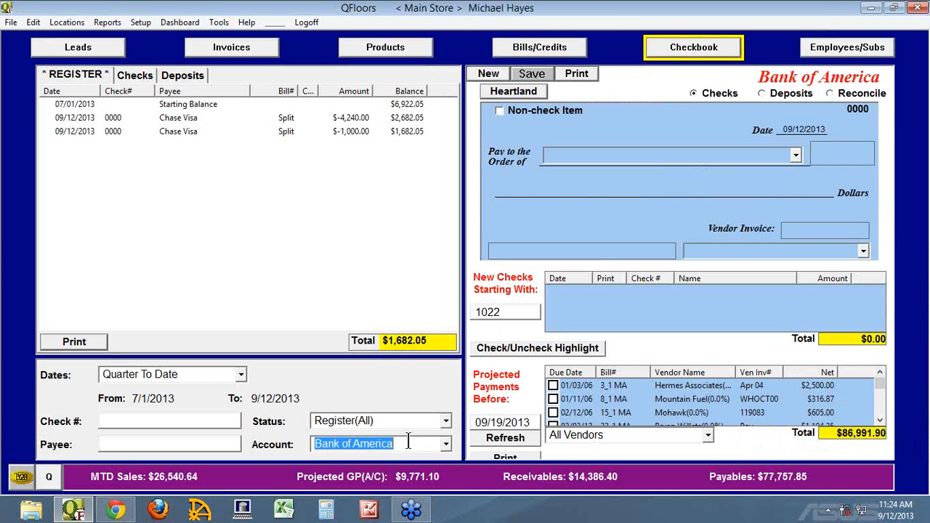
pyautogui.click(486, 73)
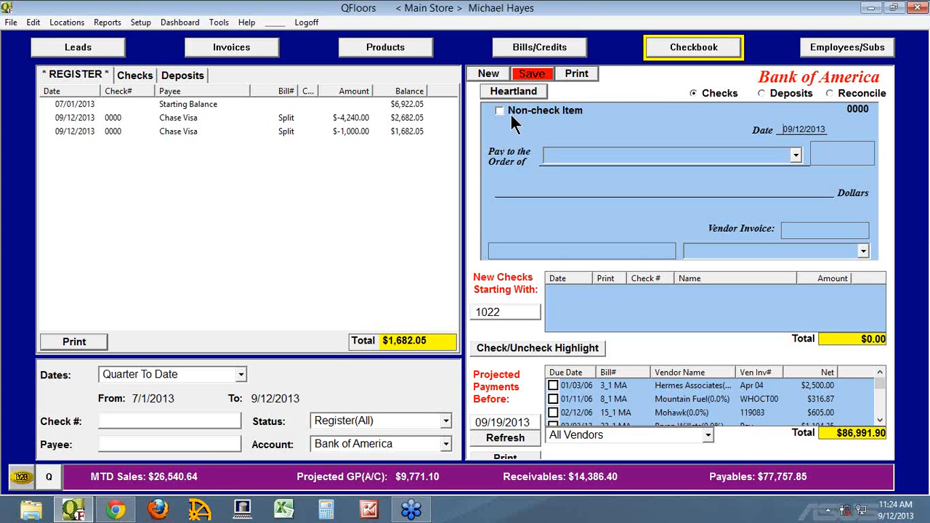
pyautogui.click(499, 112)
pyautogui.click(734, 154)
pyautogui.write('Am')
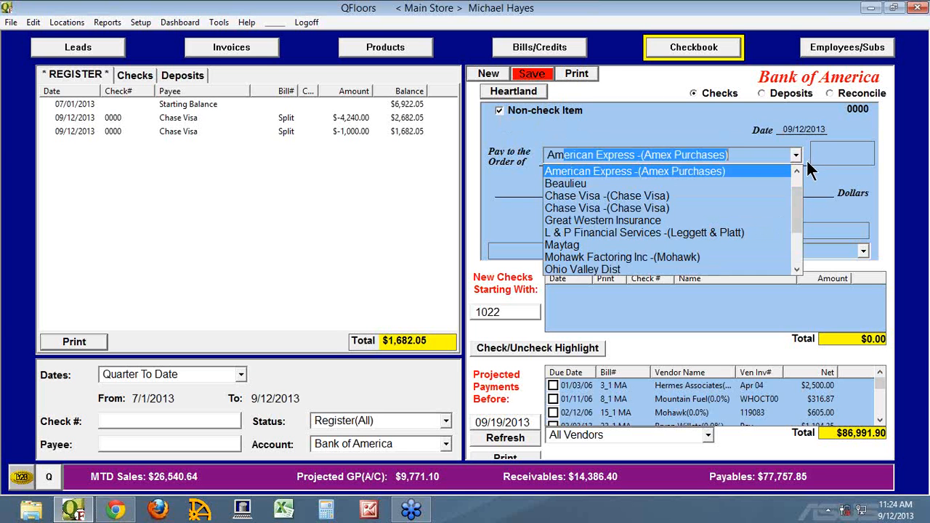
pyautogui.press('Tab')
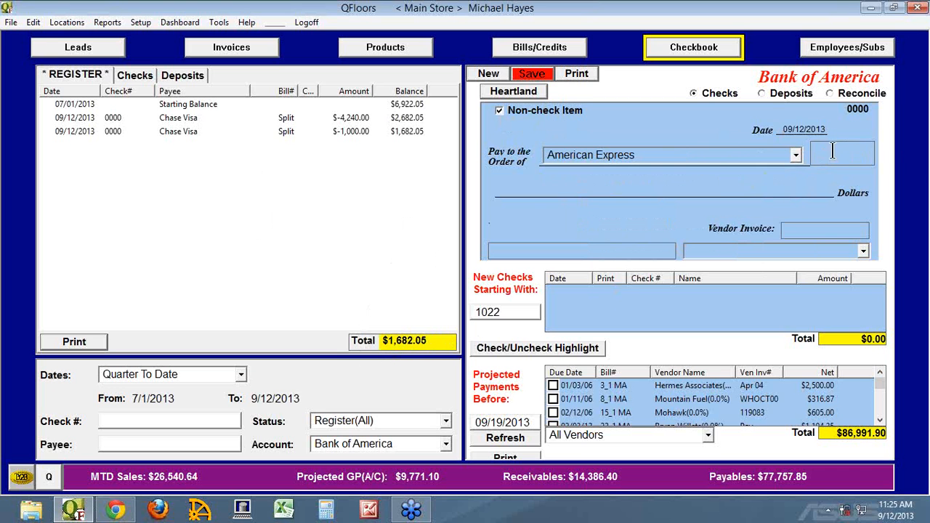
# Step: Enter a payment amount of $1,200 and assign it to the Amex credit card account
pyautogui.write('1200')
pyautogui.press('Tab')
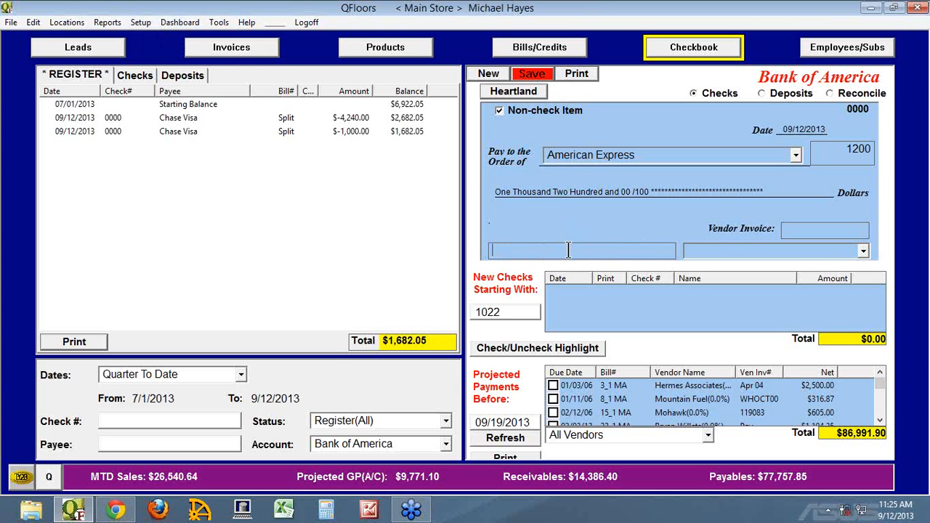
pyautogui.click(725, 252)
pyautogui.click(864, 249)
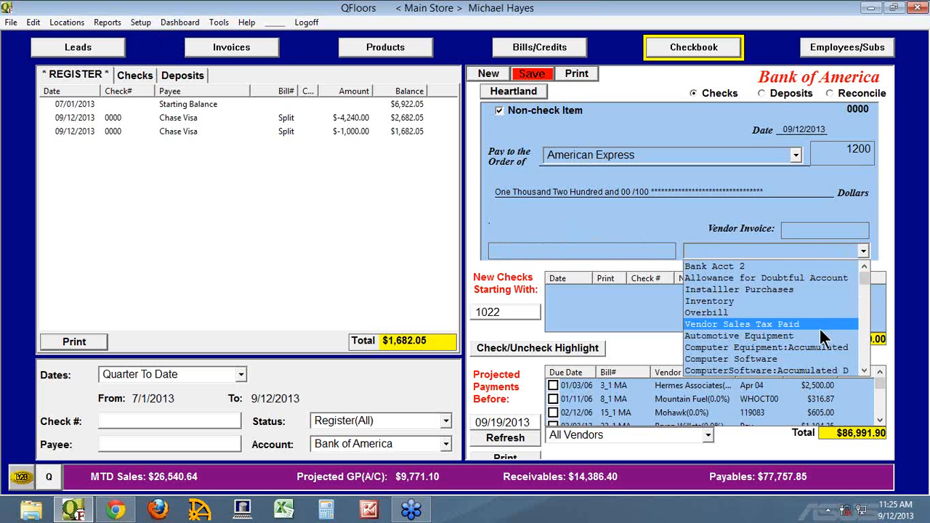
pyautogui.scroll(-5, 821, 330)
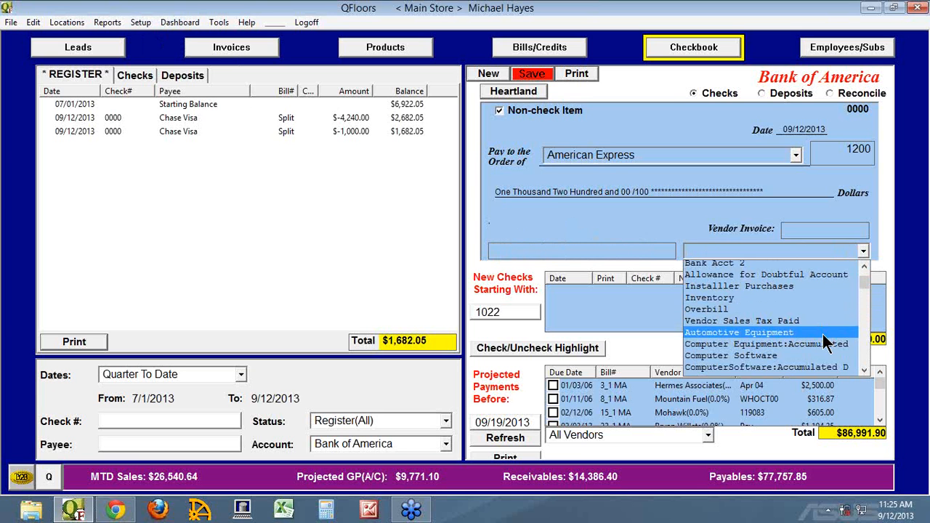
pyautogui.scroll(-3, 763, 329)
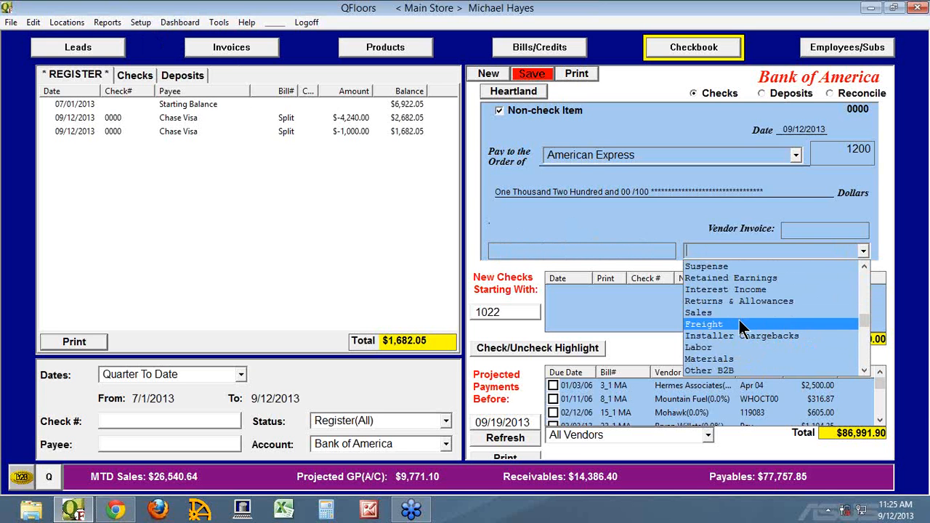
pyautogui.moveTo(863, 321); pyautogui.dragTo(866, 361)
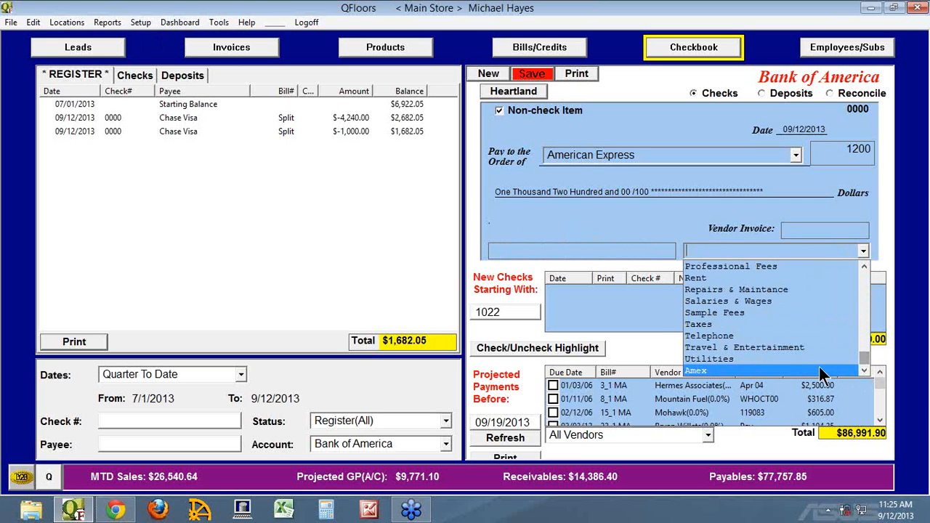
pyautogui.click(702, 371)
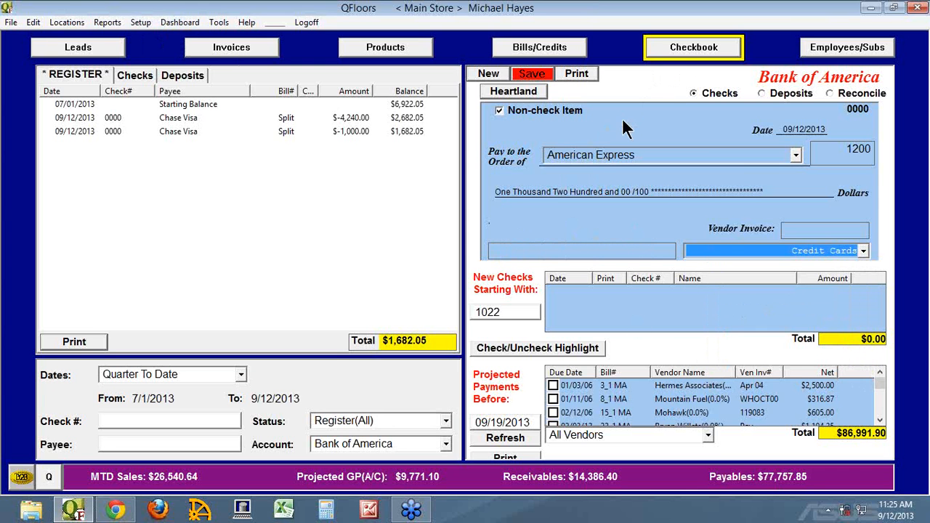
# Step: Check the list of register accounts, reselect Amex as the payment's category, and save the payment
pyautogui.click(446, 444)
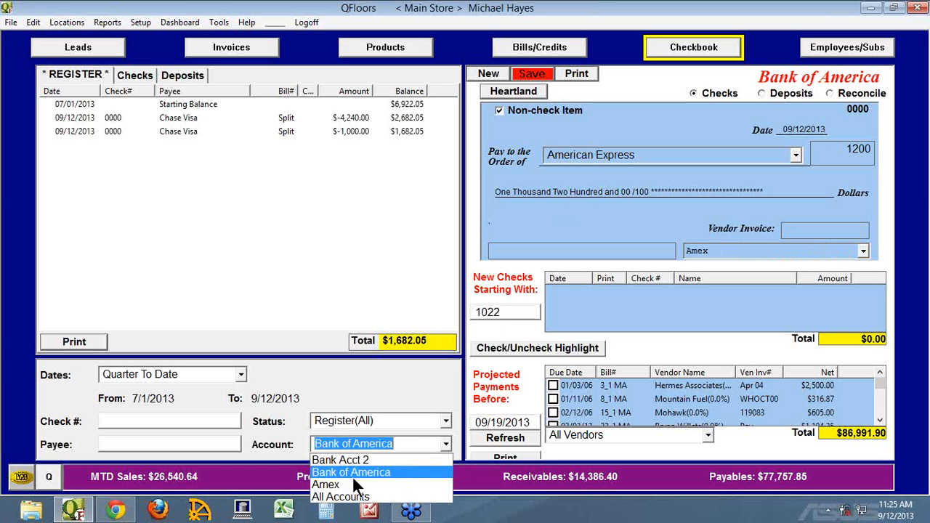
pyautogui.click(696, 217)
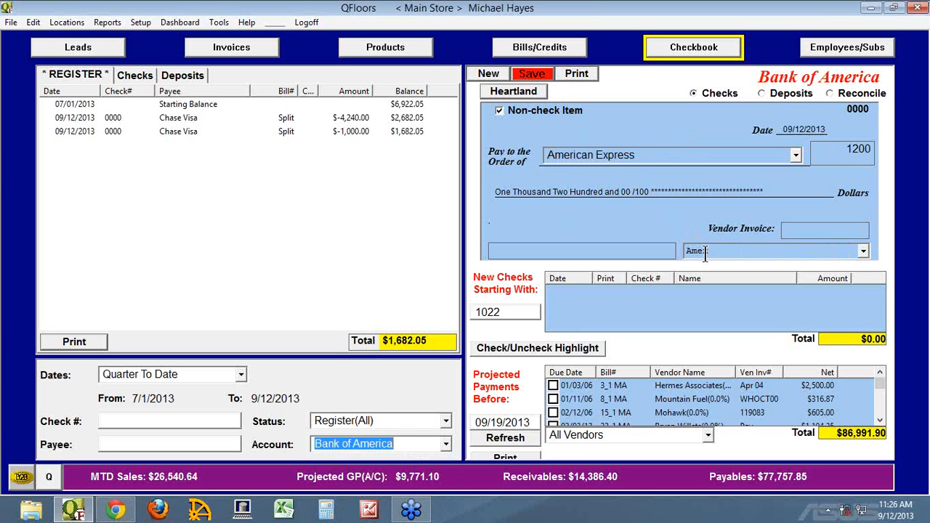
pyautogui.click(863, 251)
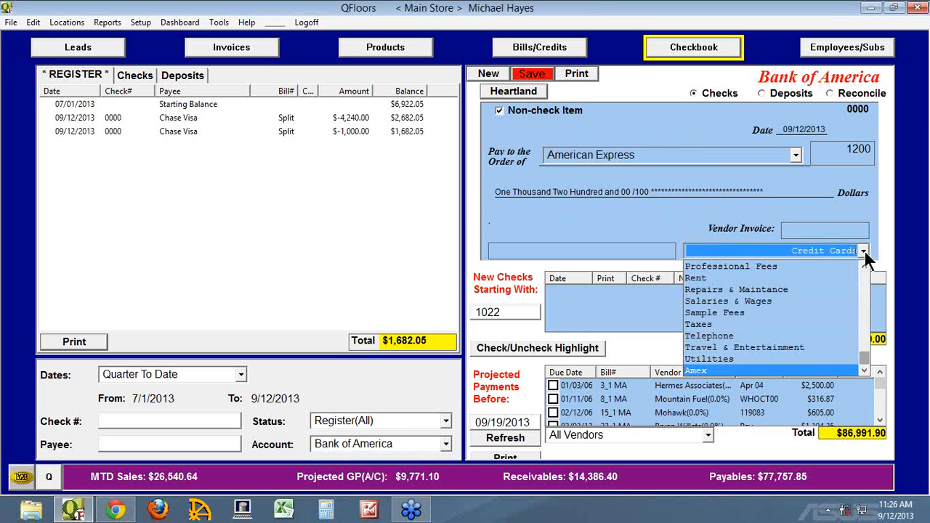
pyautogui.click(701, 372)
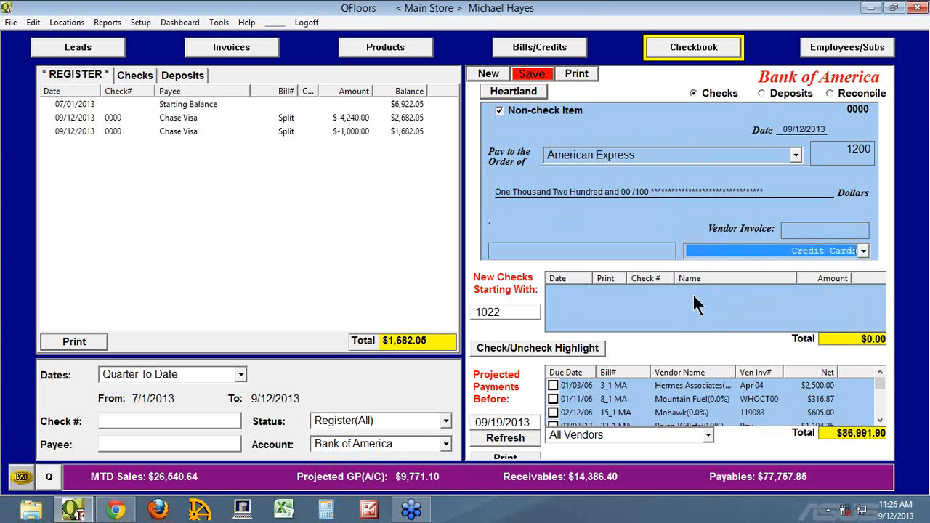
pyautogui.click(538, 74)
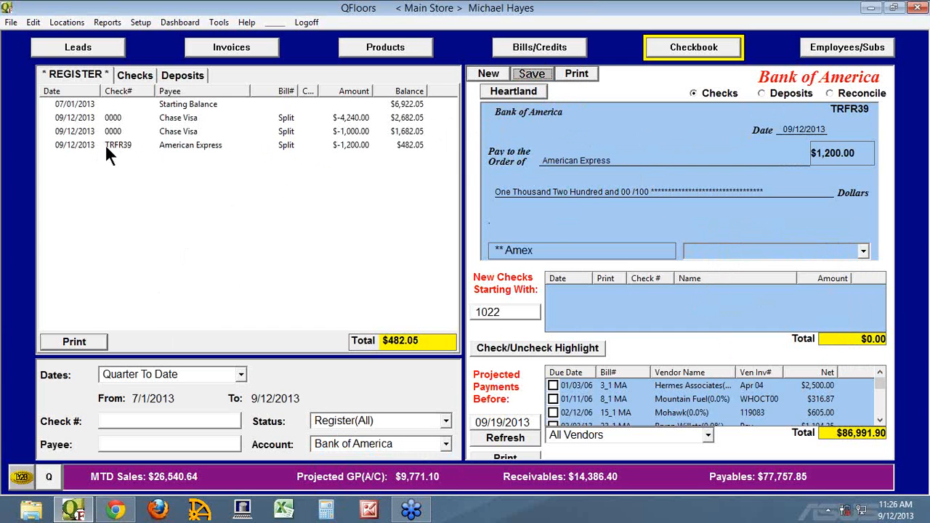
# Step: Switch the checkbook register to the Amex account and open the $1,200 Bank of America transfer entry
pyautogui.click(446, 442)
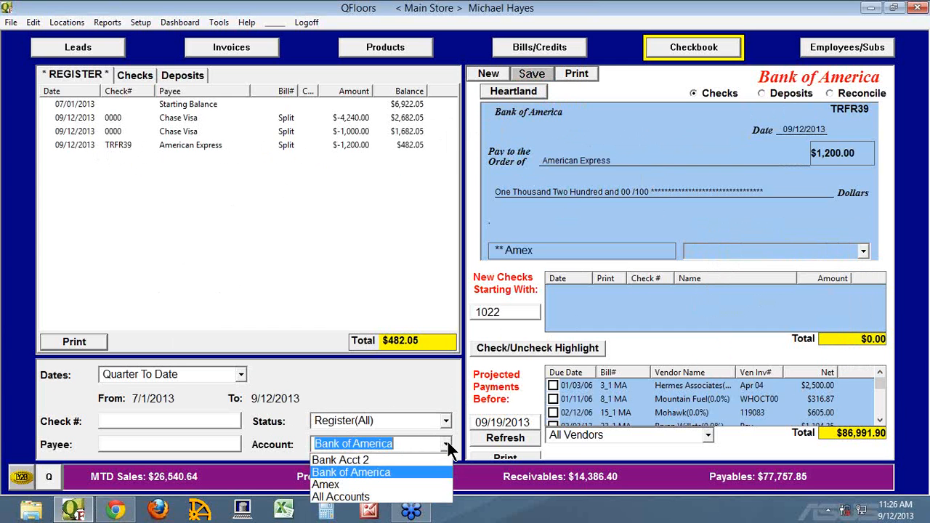
pyautogui.click(341, 485)
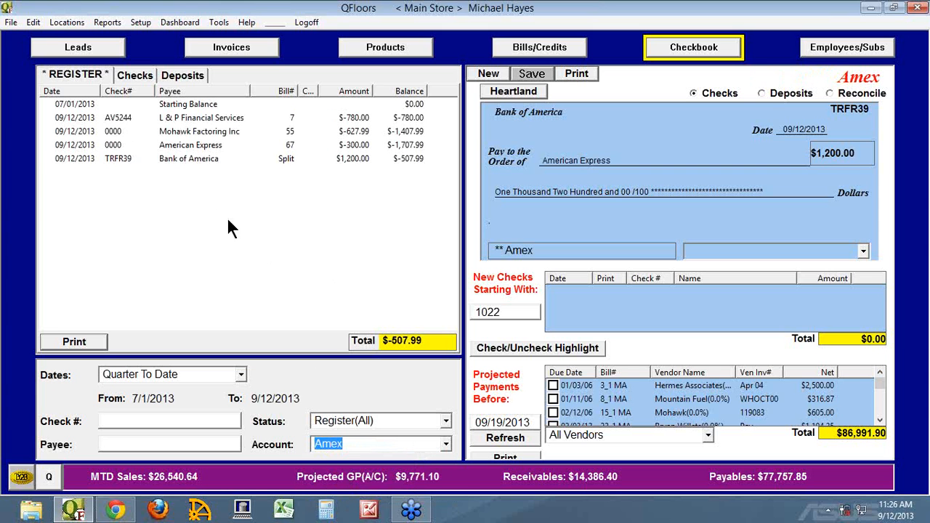
pyautogui.click(56, 158)
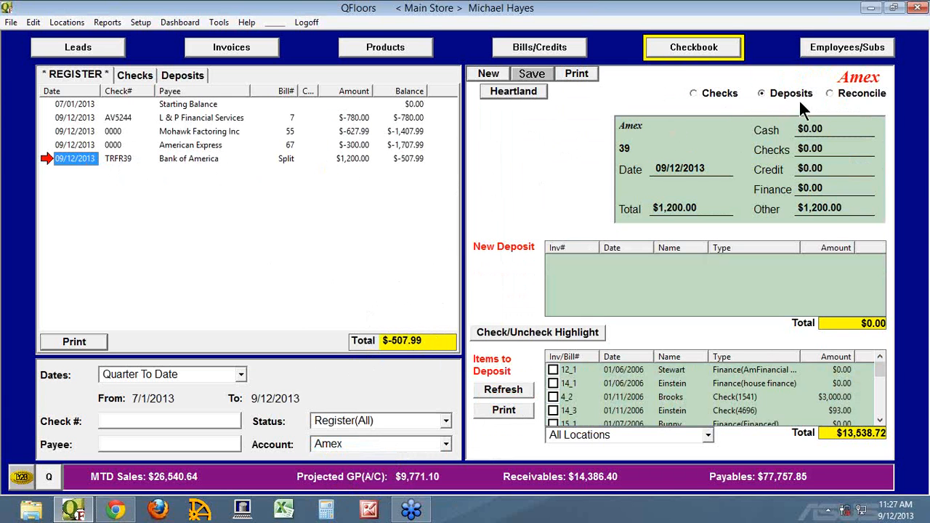
# Step: Start reconciling the Amex account with a statement date of 08/31/2013
pyautogui.click(829, 92)
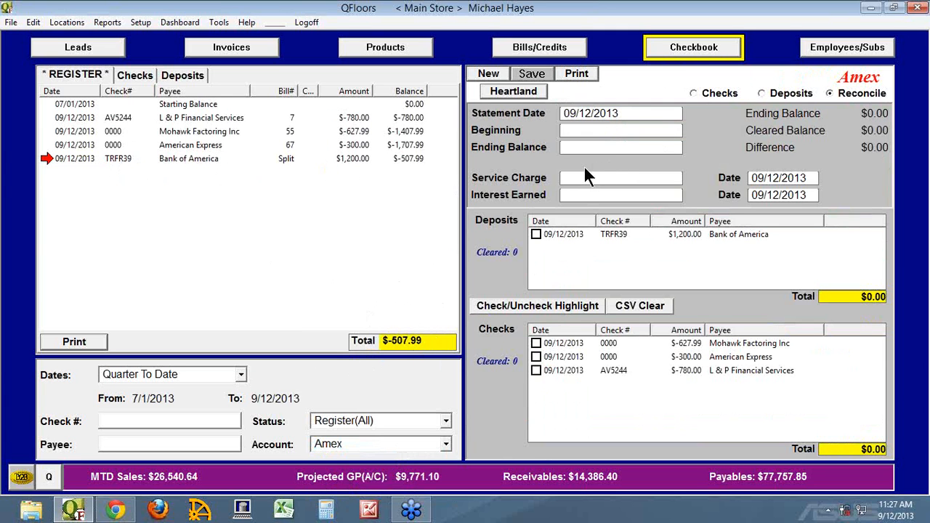
pyautogui.click(589, 113)
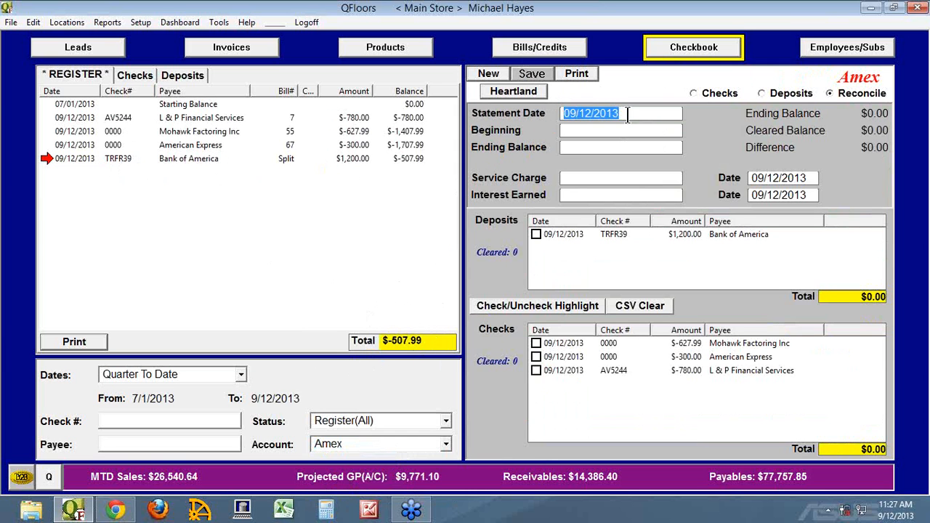
pyautogui.write('08/31/2013')
pyautogui.press('Tab')
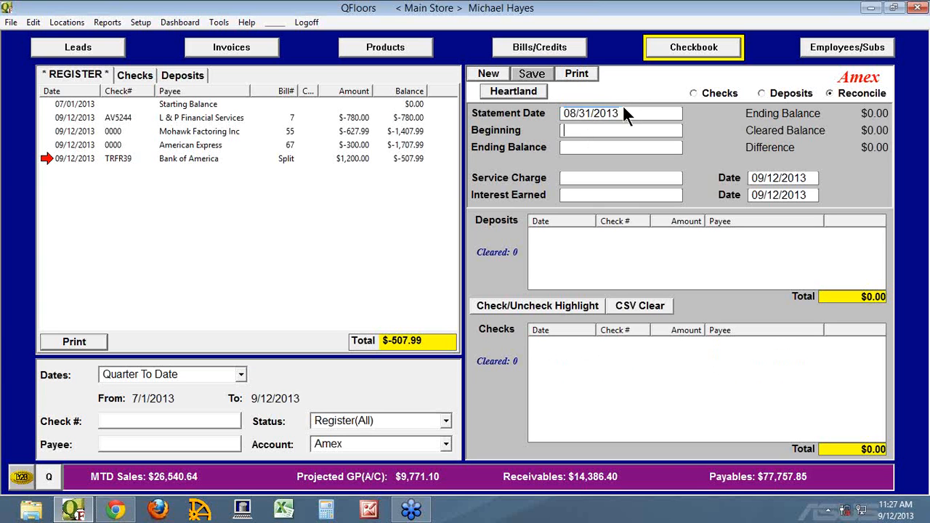
# Step: Set the statement date to 09/30/2013, with a beginning balance of -1,000 and an ending balance of -1,707.99
pyautogui.moveTo(622, 113); pyautogui.dragTo(551, 111)
pyautogui.write('09/30/2013')
pyautogui.press('Tab')
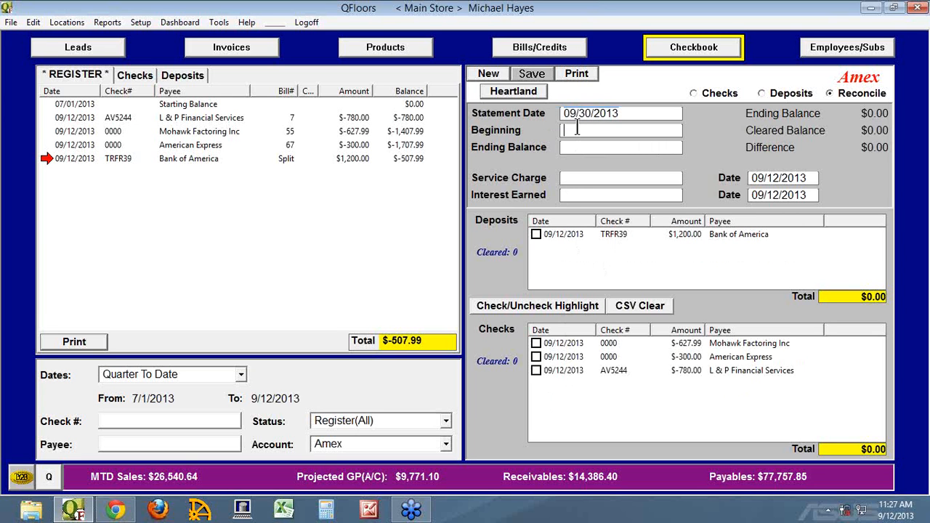
pyautogui.write('-')
pyautogui.write('1,00')
pyautogui.write('00')
pyautogui.press('Tab')
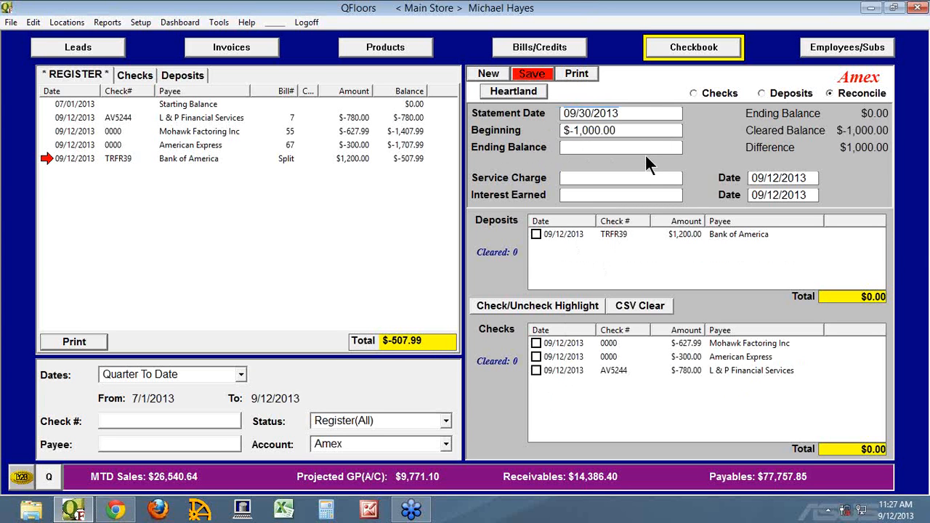
pyautogui.write('-11707.99')
pyautogui.press('Tab')
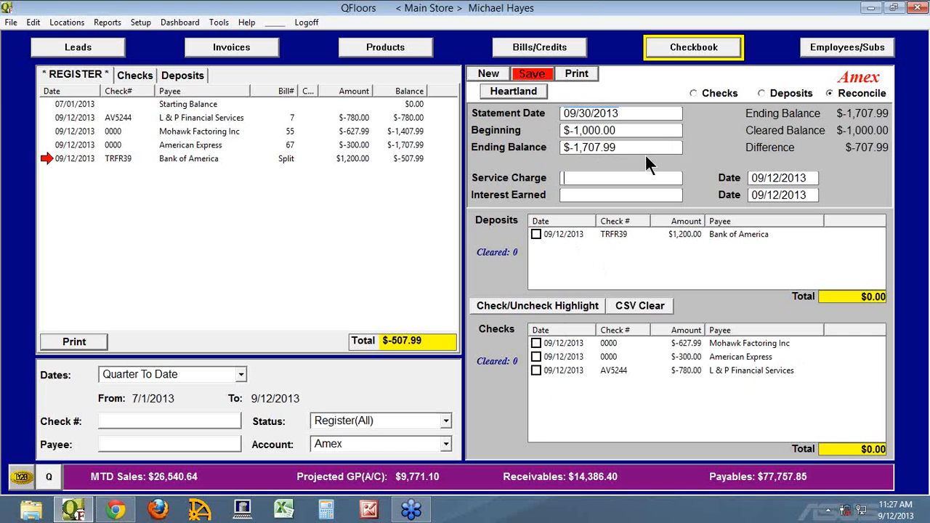
# Step: Mark the Bank of America deposit and the Mohawk Factoring, American Express and L & P Financial Services charges as cleared
pyautogui.click(536, 233)
pyautogui.click(536, 344)
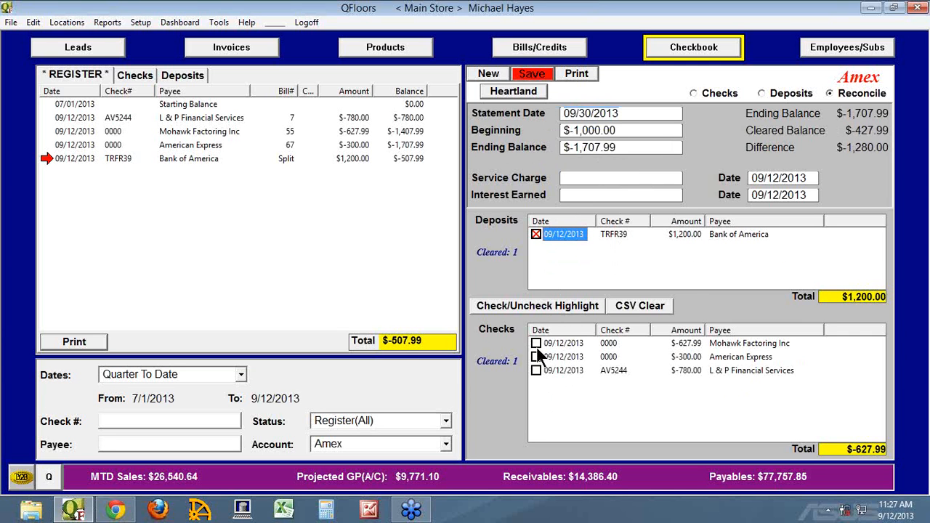
pyautogui.click(536, 356)
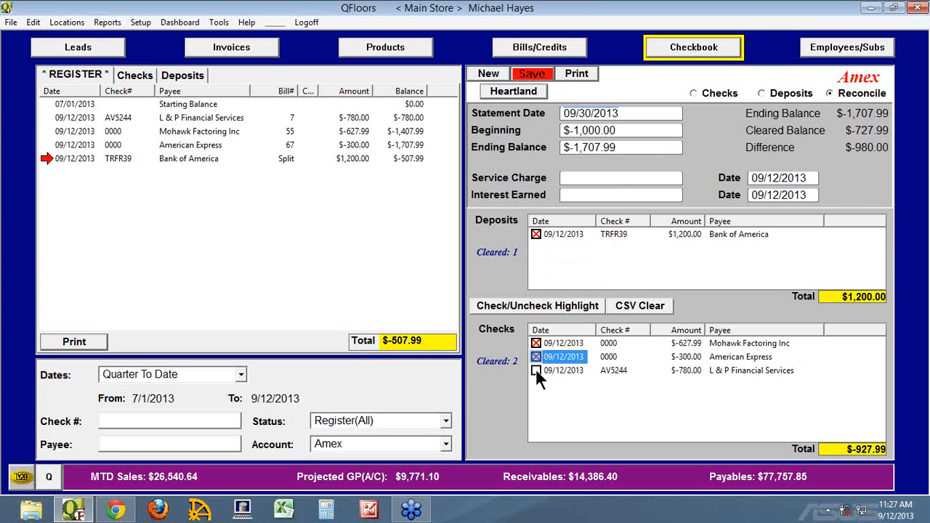
pyautogui.click(535, 371)
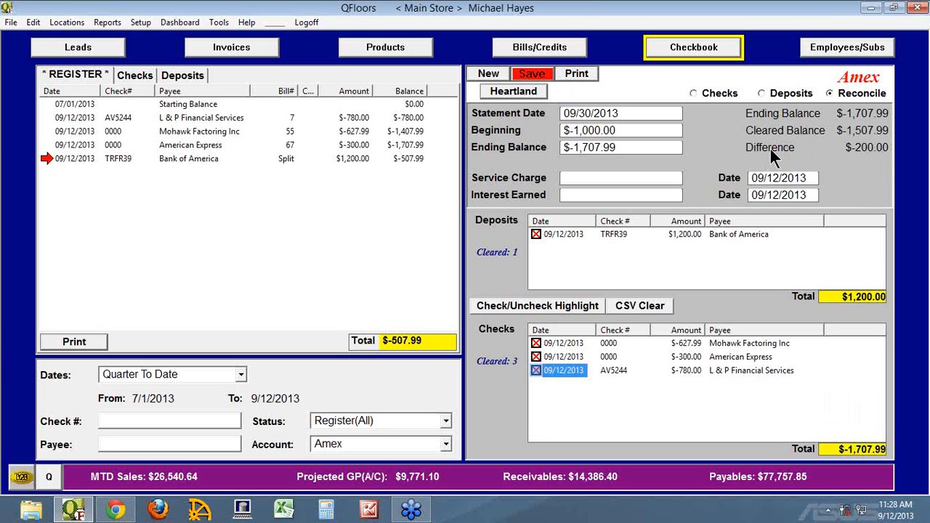
# Step: Clear the beginning balance of the Amex reconciliation and set it to -1,200
pyautogui.click(622, 129)
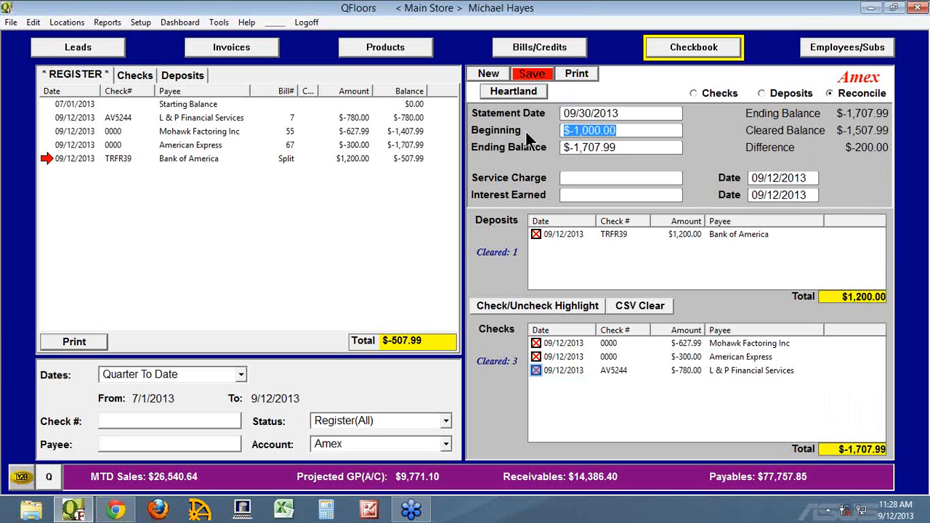
pyautogui.press('BackSpace')
pyautogui.press('Tab')
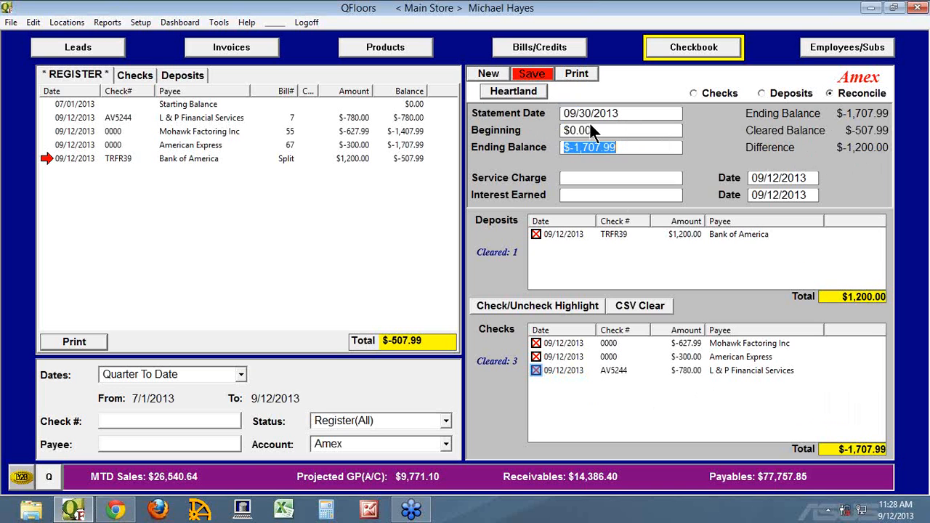
pyautogui.hotkey('shift', 'Tab')
pyautogui.write('-1200')
pyautogui.press('Tab')
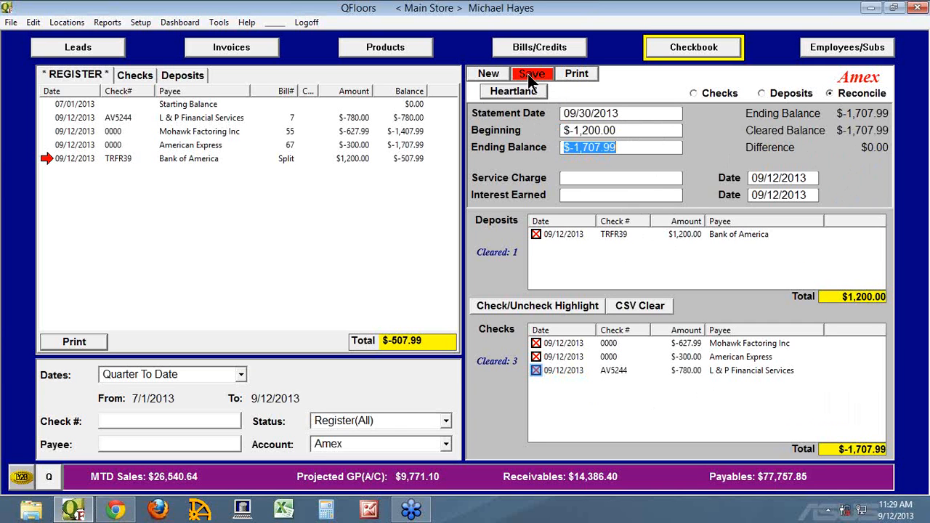
# Step: Save the Amex reconciliation and decline printing the reconcile report
pyautogui.click(353, 444)
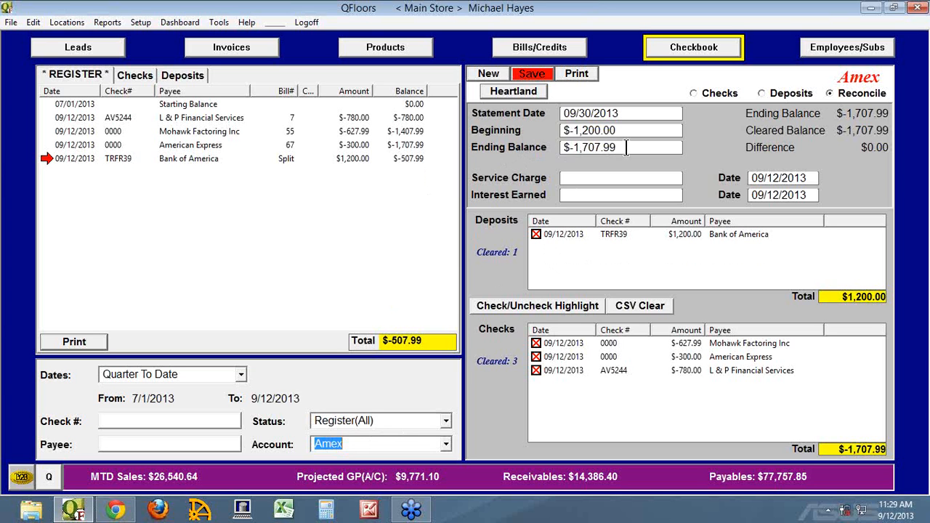
pyautogui.moveTo(624, 148); pyautogui.dragTo(555, 147)
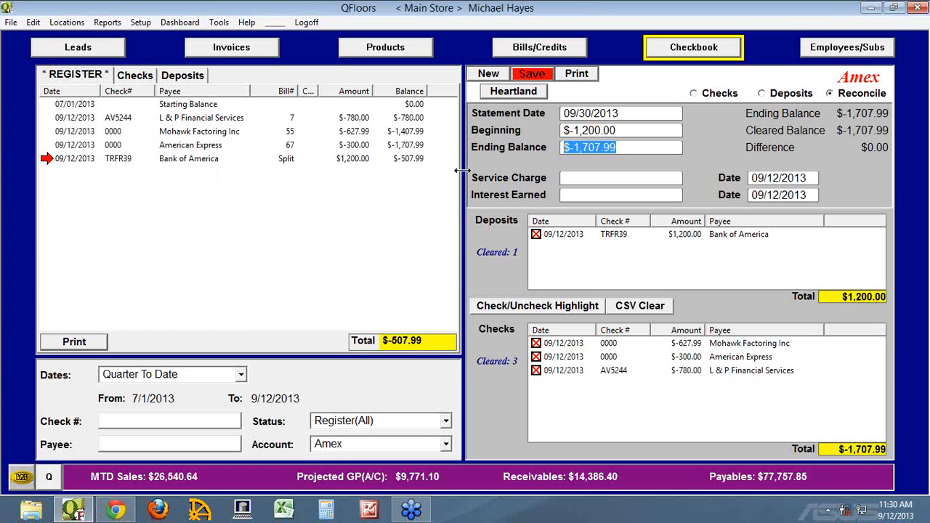
pyautogui.click(529, 75)
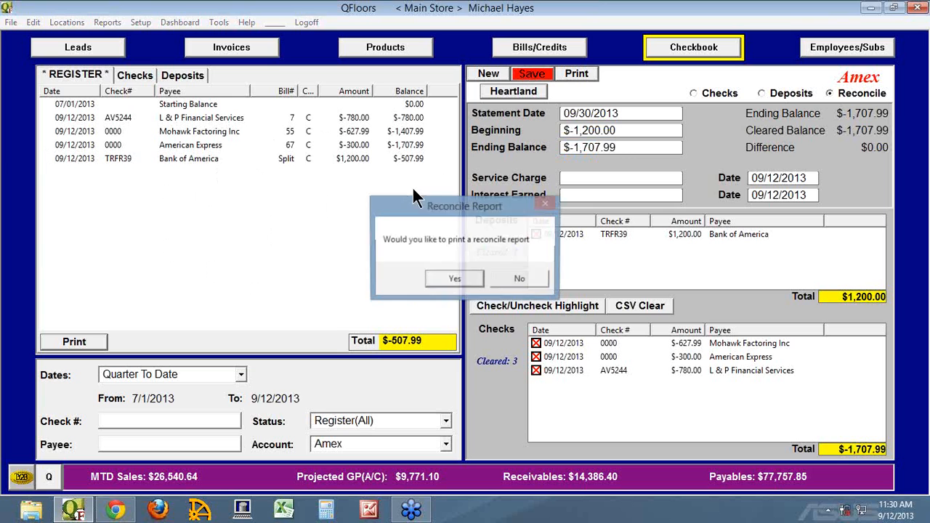
pyautogui.click(509, 278)
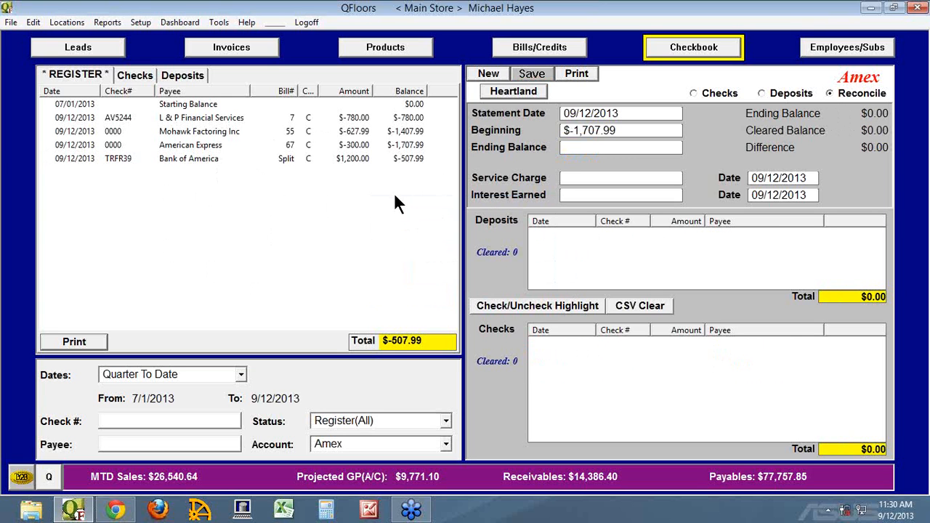